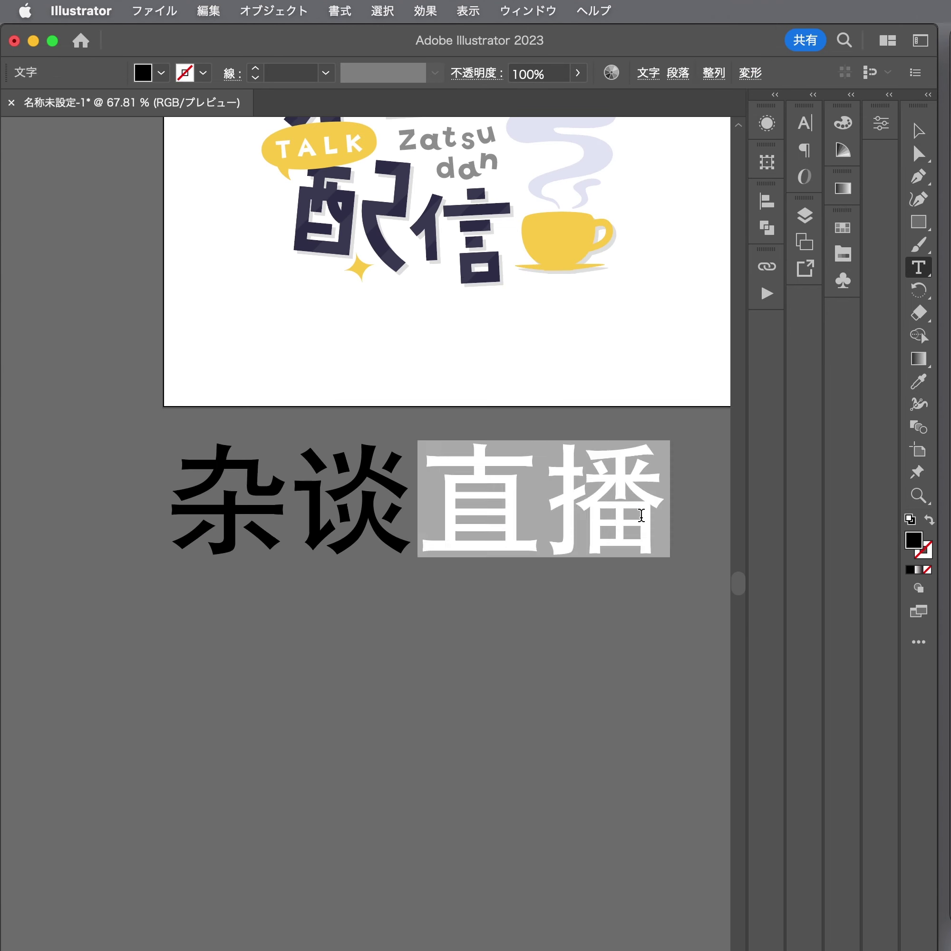
# Move the new two-line 杂谈 / 直播 text block up above the sticker artwork
pyautogui.moveTo(380, 519); pyautogui.dragTo(392, 514)
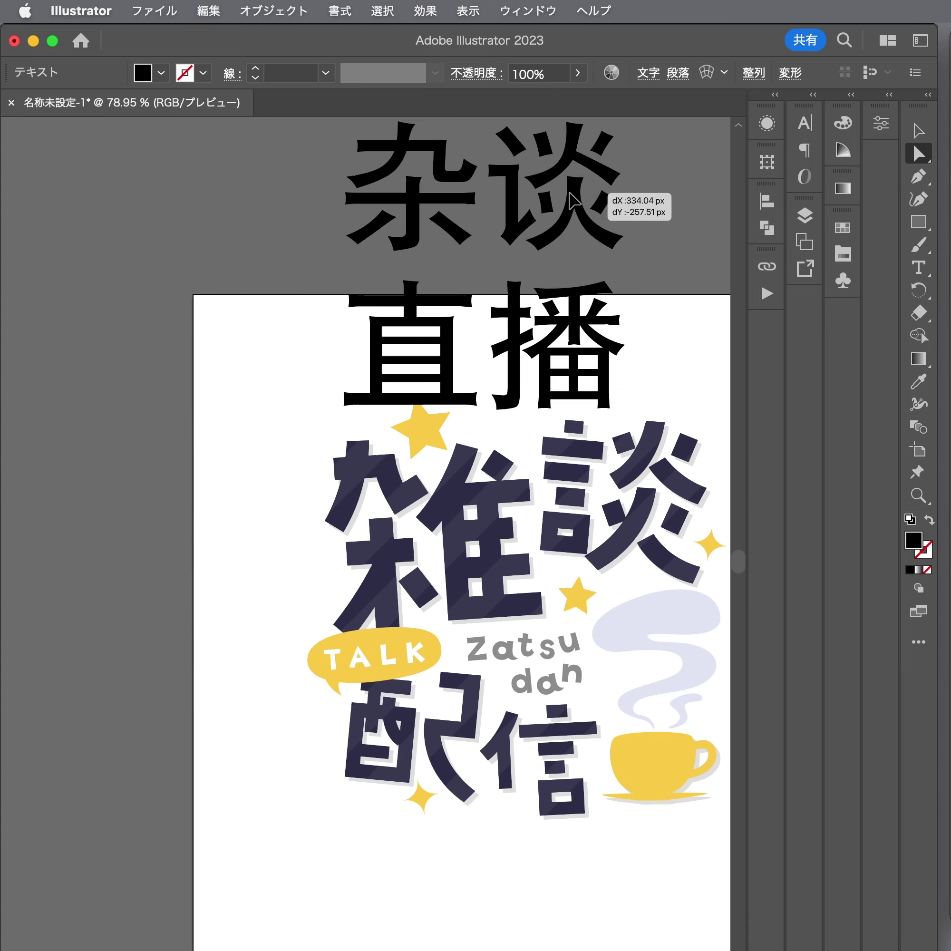
# Set the copied title text in AB-hanamaki Regular via the Character panel
pyautogui.scroll(-2, 474, 488)
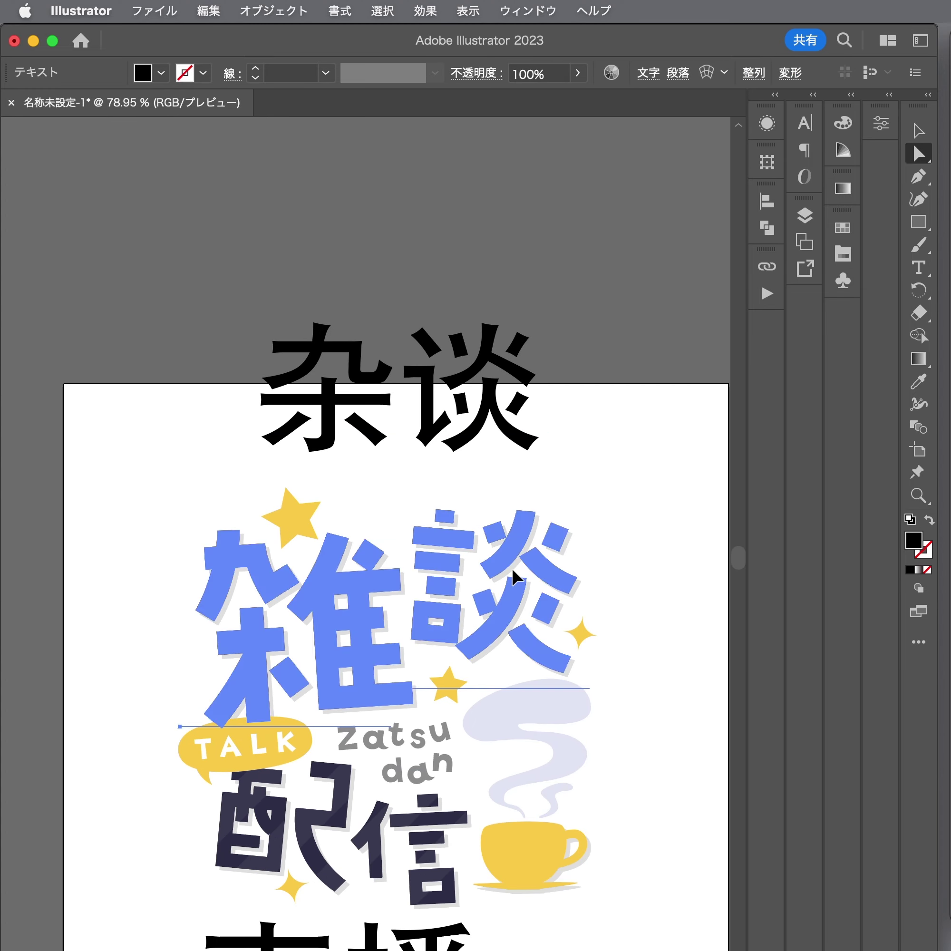
pyautogui.click(804, 122)
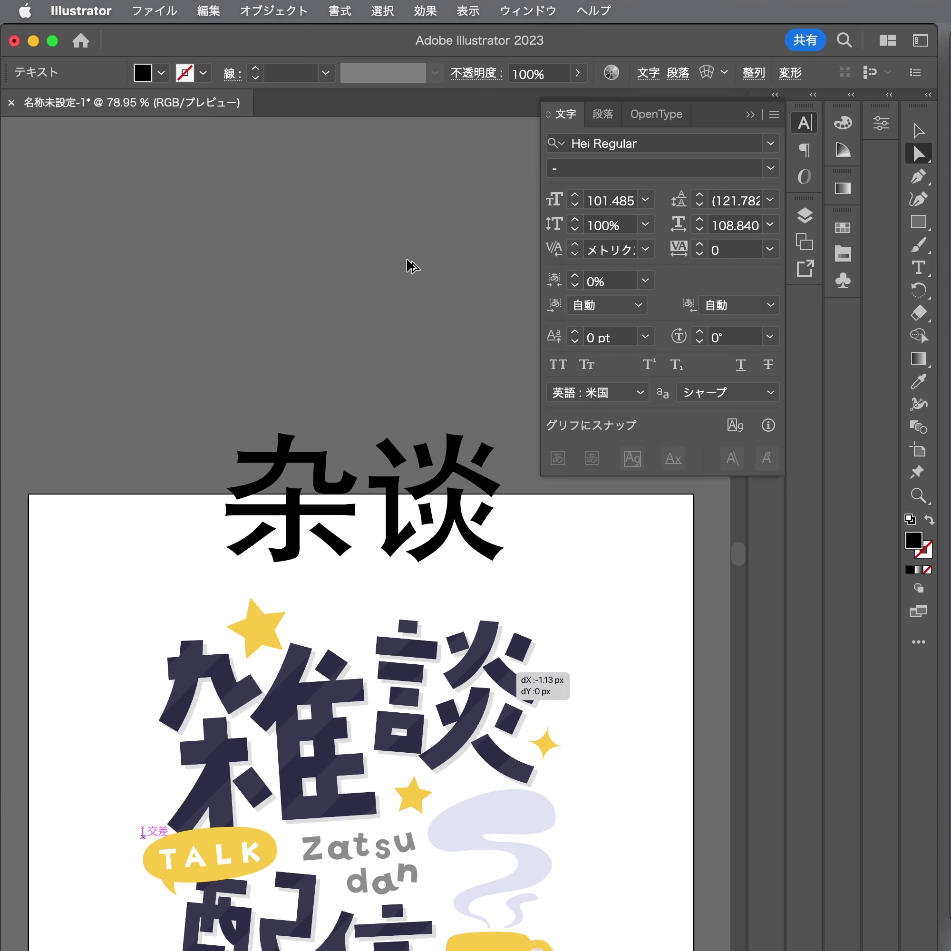
pyautogui.press('t')
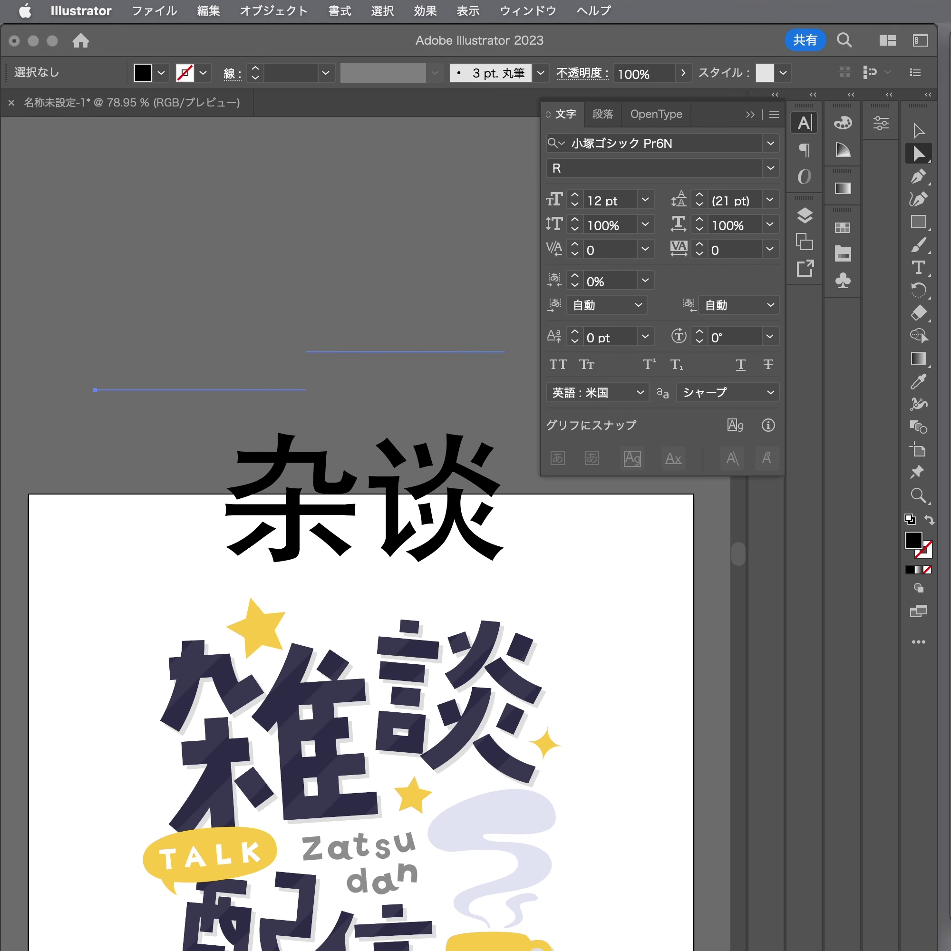
pyautogui.press('super+Tab')
pyautogui.press('super+Tab')
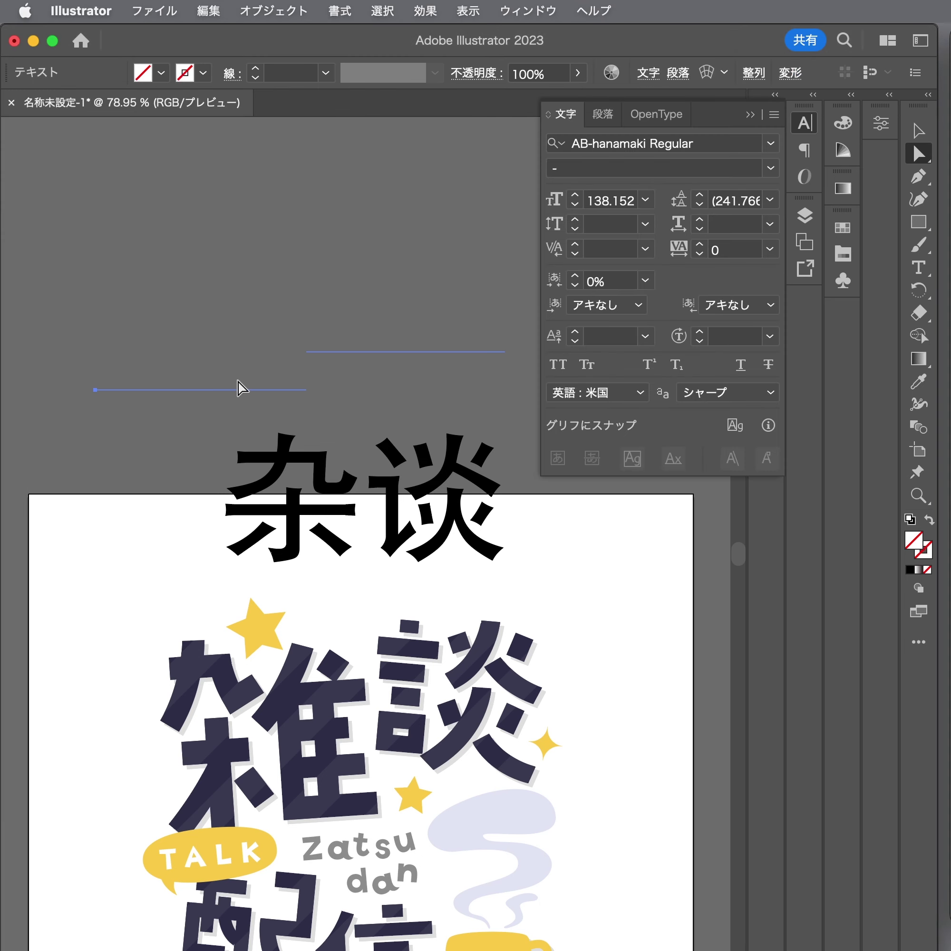
# Paste the title onto one line and apply a baseline shift to the glyphs
pyautogui.scroll(-3, 358, 329)
pyautogui.press('super+v')
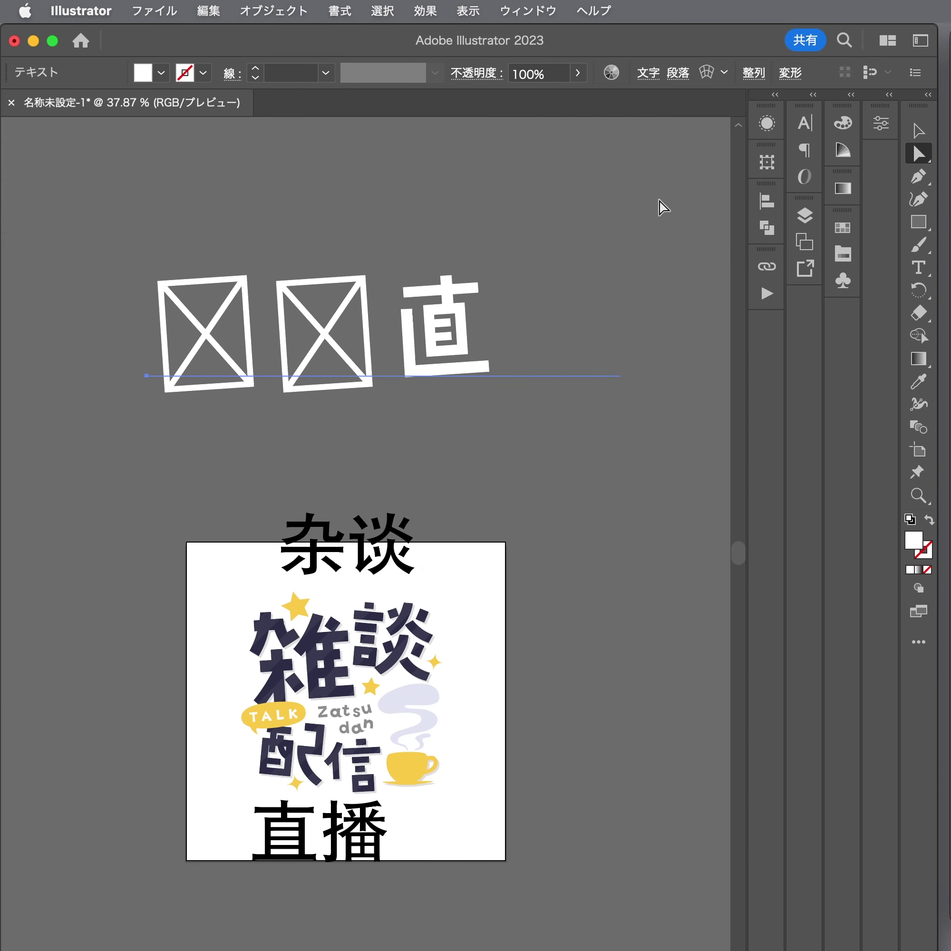
pyautogui.scroll(2, 660, 206)
pyautogui.click(603, 336)
pyautogui.press('Return')
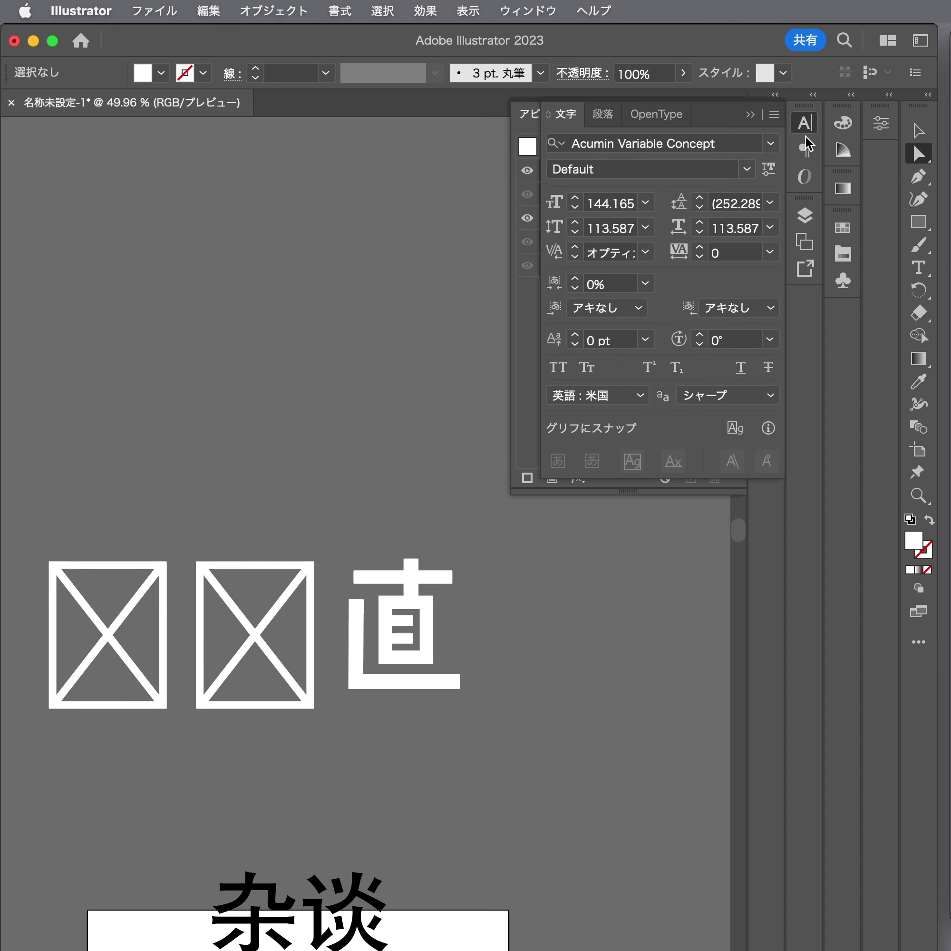
# Pan the view so the white ☒☒直 copy sits below the black title
pyautogui.scroll(-7, 532, 415)
pyautogui.hscroll(-1, 532, 415)
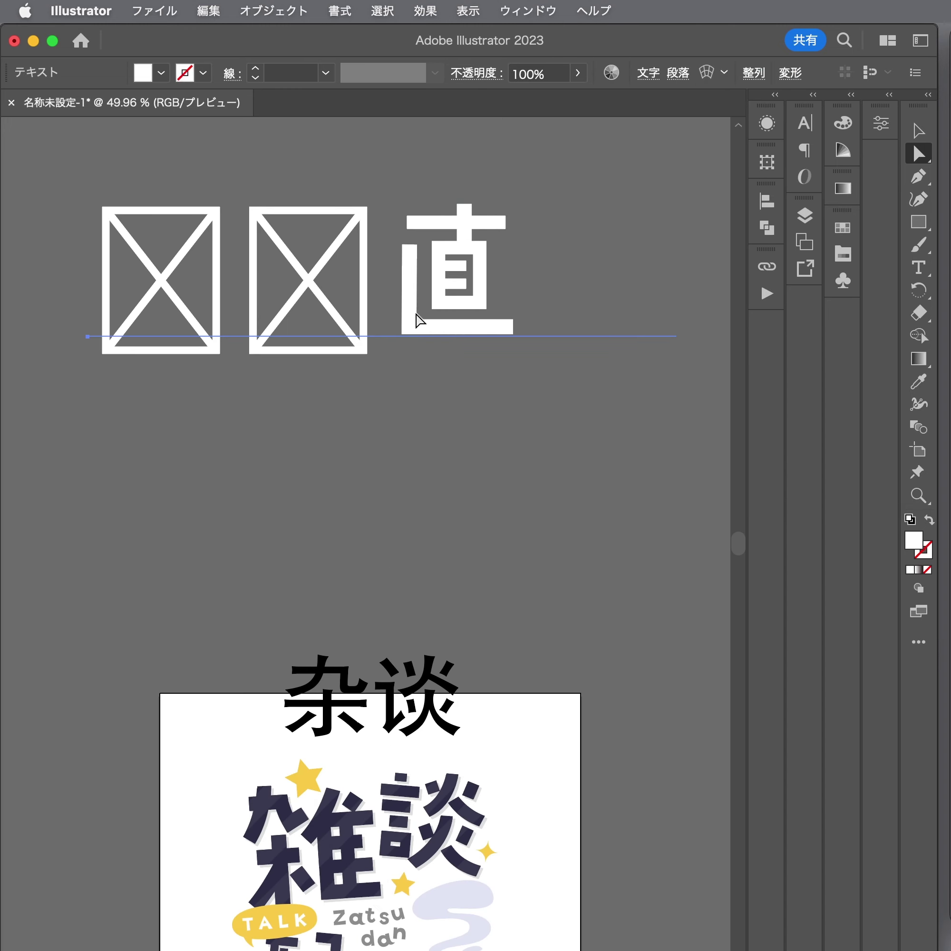
pyautogui.scroll(4, 418, 320)
pyautogui.scroll(-6, 418, 320)
pyautogui.scroll(10, 605, 728)
pyautogui.scroll(3, 604, 728)
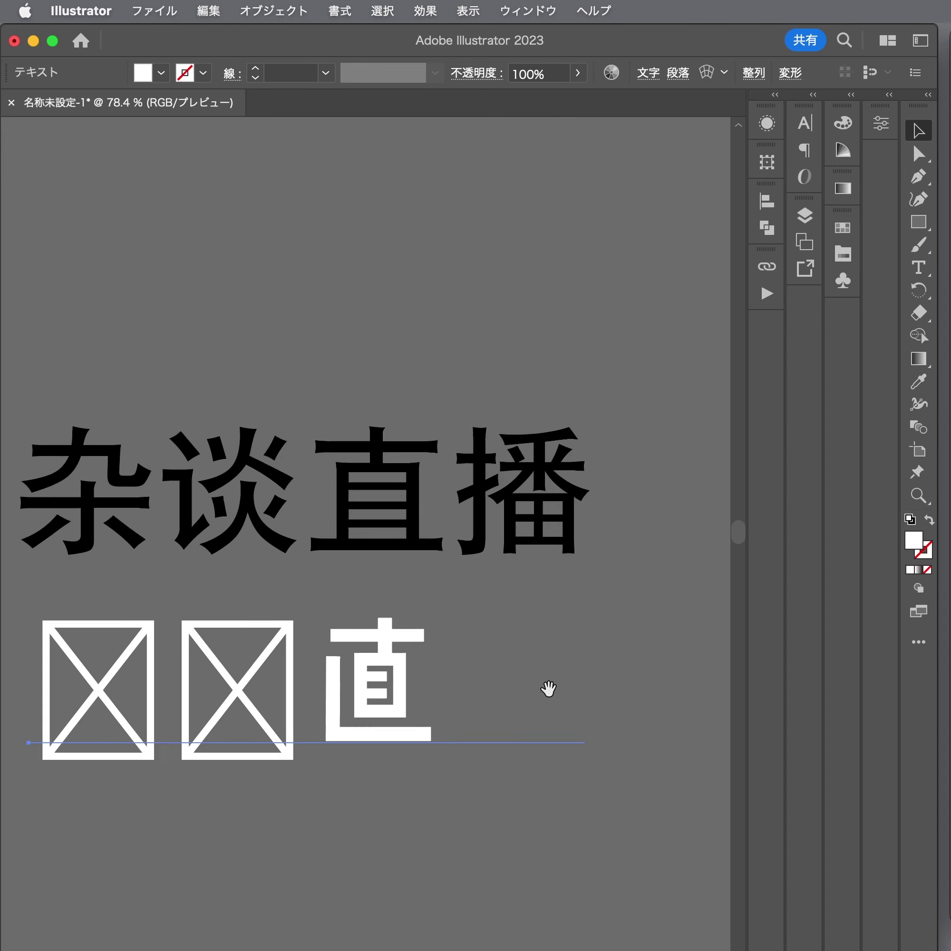
pyautogui.scroll(-5, 548, 689)
pyautogui.hscroll(-2, 548, 689)
pyautogui.press('t')
pyautogui.scroll(-3, 448, 672)
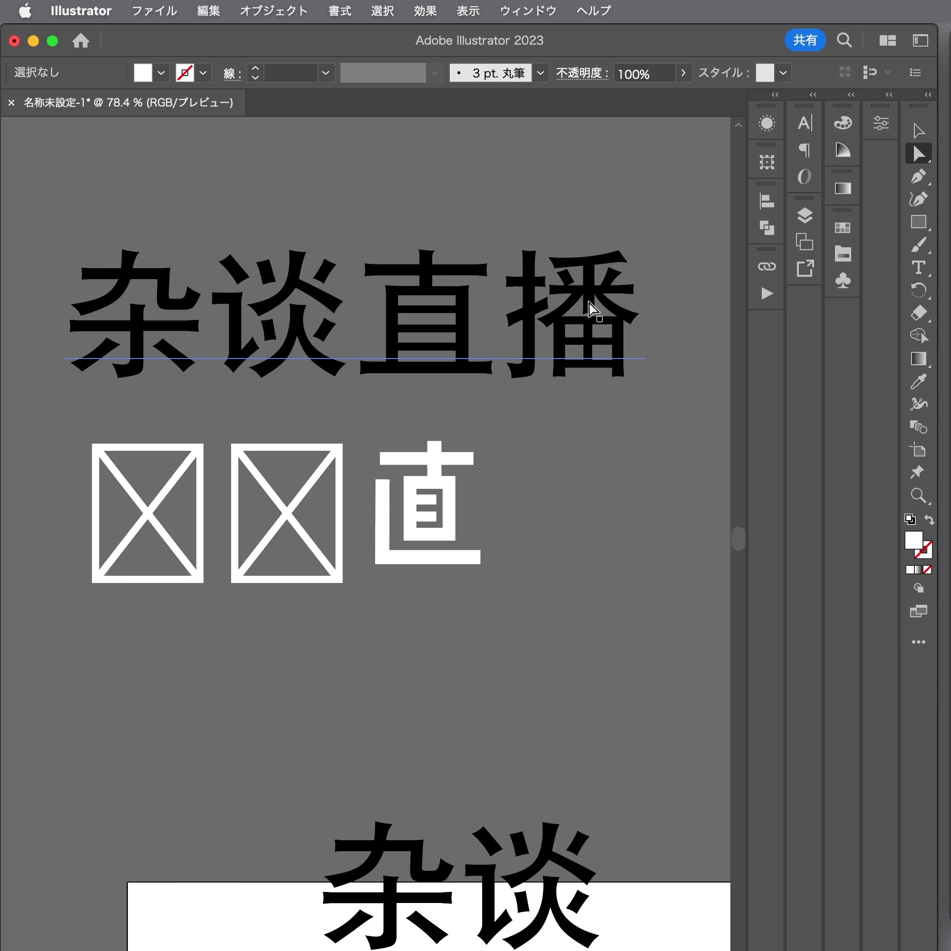
# Duplicate the ☒☒直 line below and type the substitute characters 査 and 番
pyautogui.click(561, 648)
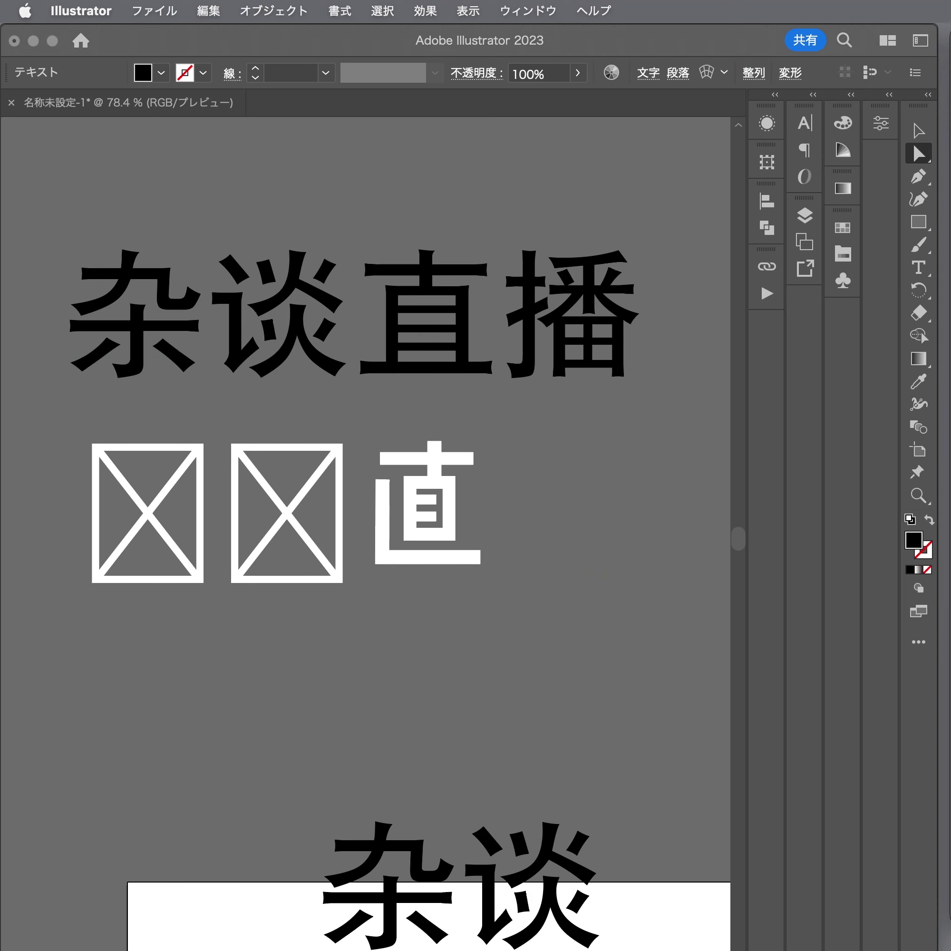
pyautogui.hotkey('ctrl', 'v')
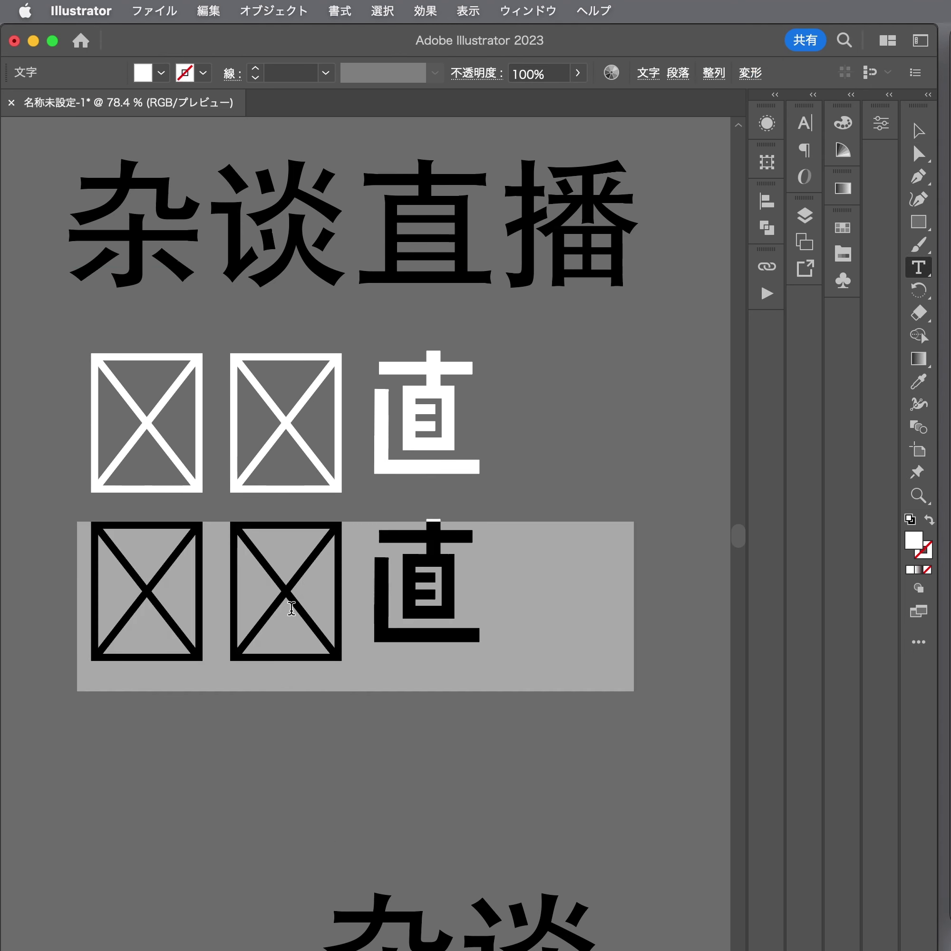
pyautogui.write('sousa')
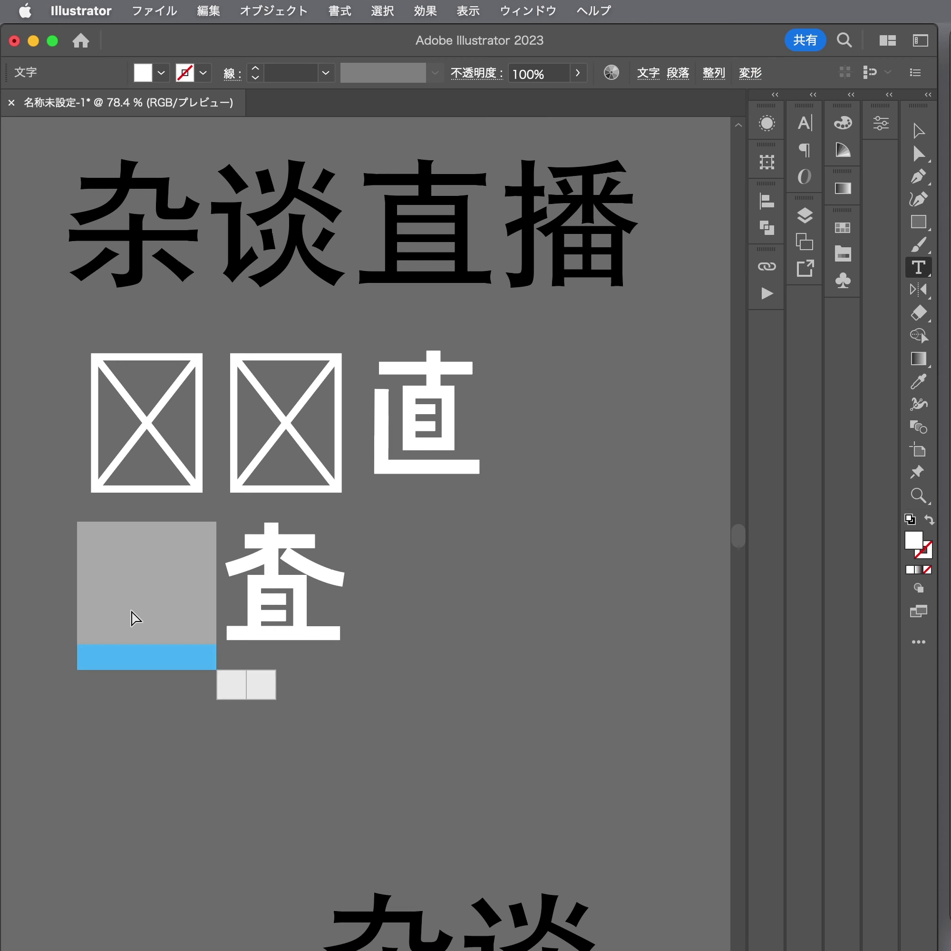
pyautogui.press('BackSpace')
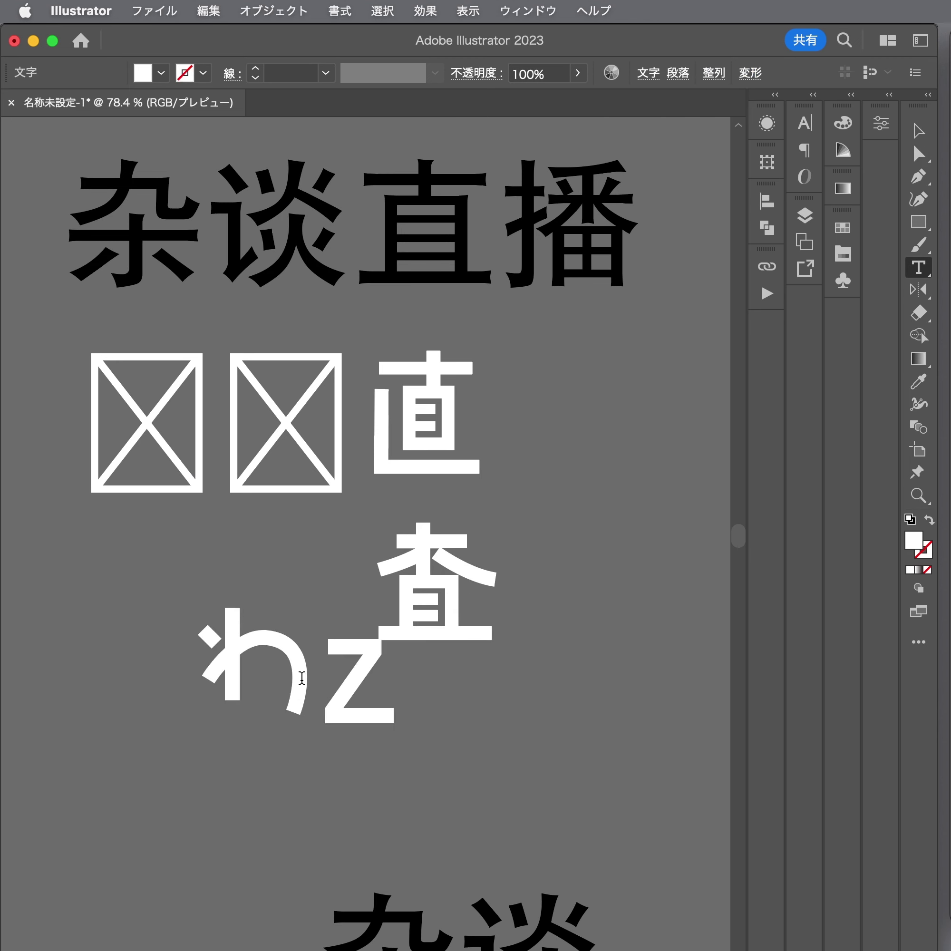
pyautogui.doubleClick(686, 658)
pyautogui.write('ばん')
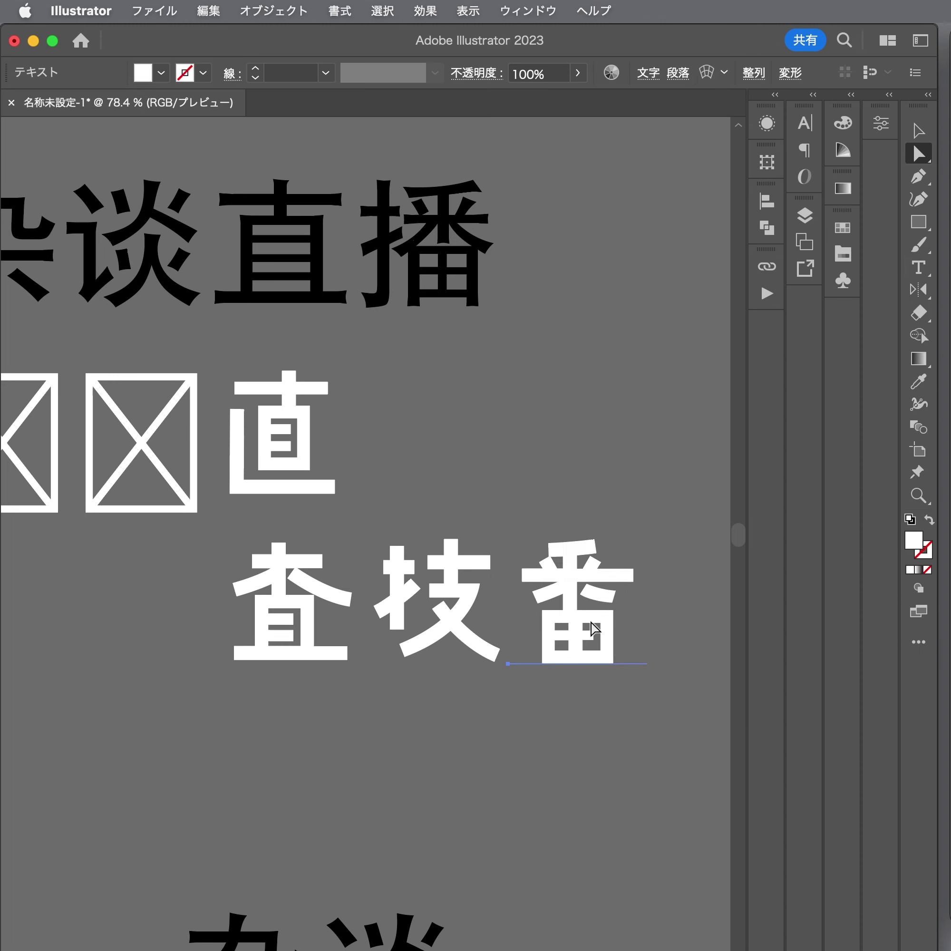
# Replace 直, shift 談 left, and convert the first 談 into 九
pyautogui.moveTo(336, 526); pyautogui.dragTo(542, 533)
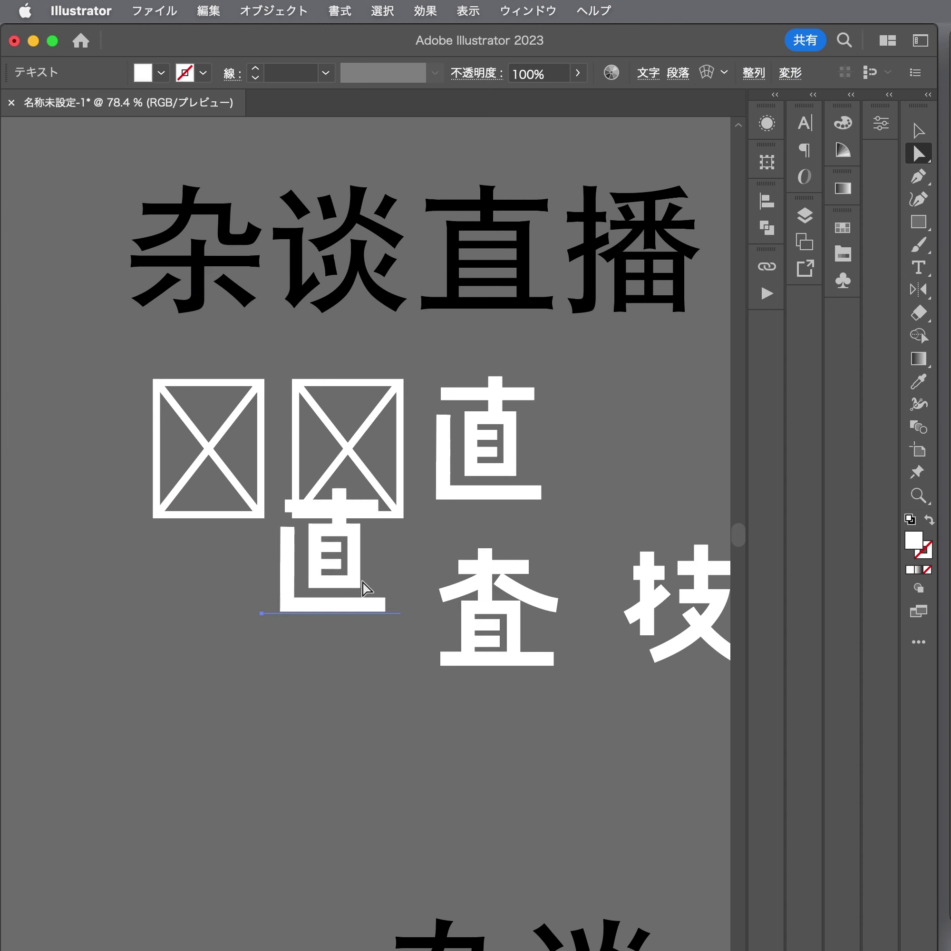
pyautogui.doubleClick(366, 588)
pyautogui.write('ざ')
pyautogui.moveTo(351, 663); pyautogui.dragTo(417, 657)
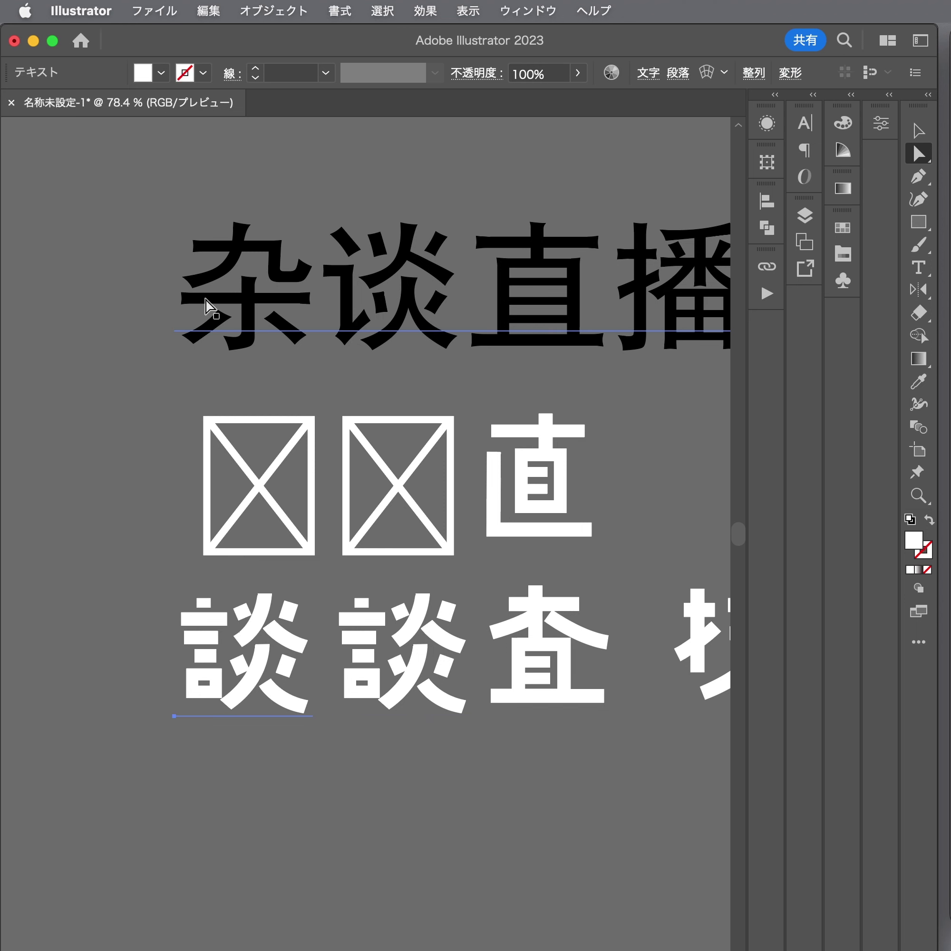
pyautogui.doubleClick(294, 672)
pyautogui.write('kyuu')
pyautogui.press('space')
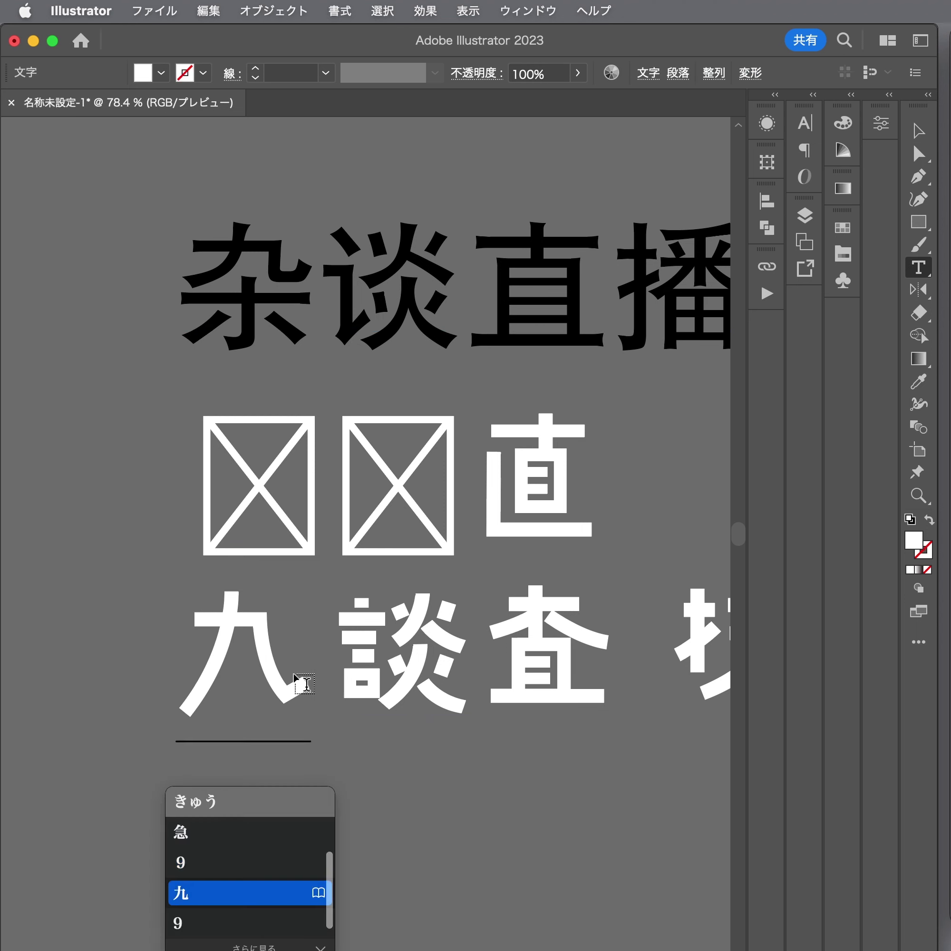
pyautogui.press('Return')
pyautogui.press('Escape')
# Insert the character 究 into the white substitute row
pyautogui.scroll(-2, 291, 625)
pyautogui.doubleClick(280, 618)
pyautogui.write('kenkyuu')
pyautogui.press('space')
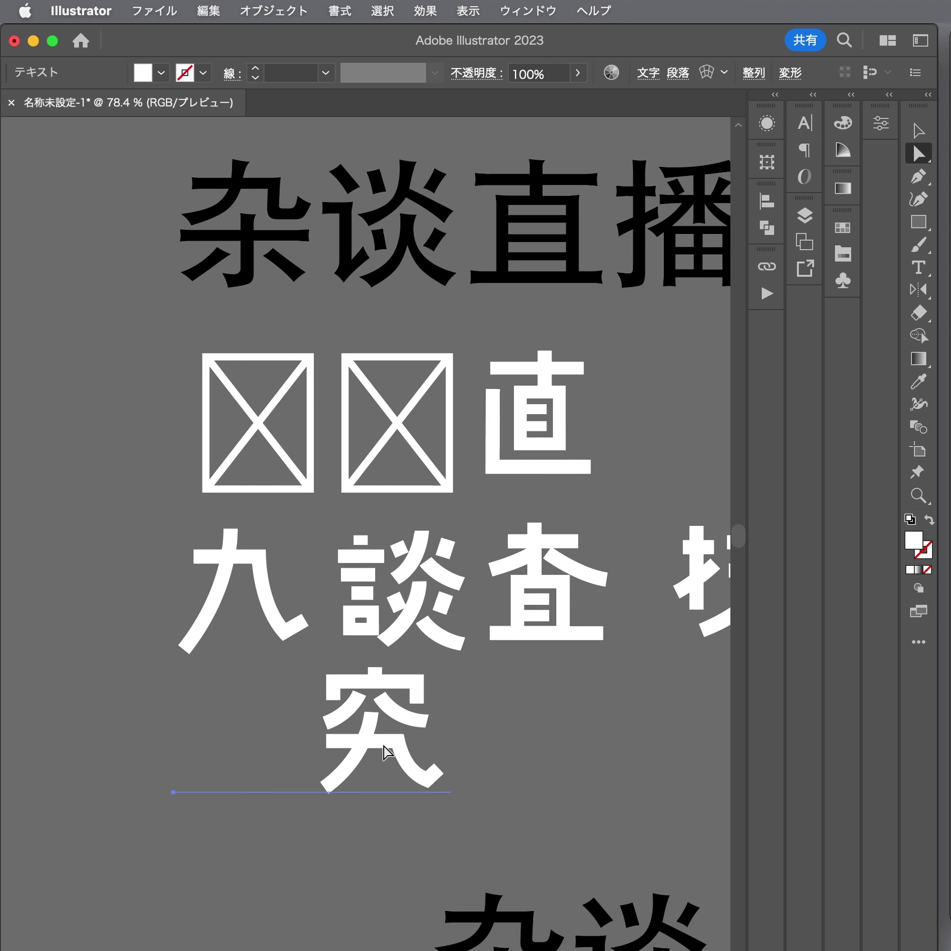
pyautogui.press('Return')
# Move a 究 copy below the row and type 禁 on the new line
pyautogui.moveTo(329, 638); pyautogui.dragTo(333, 721)
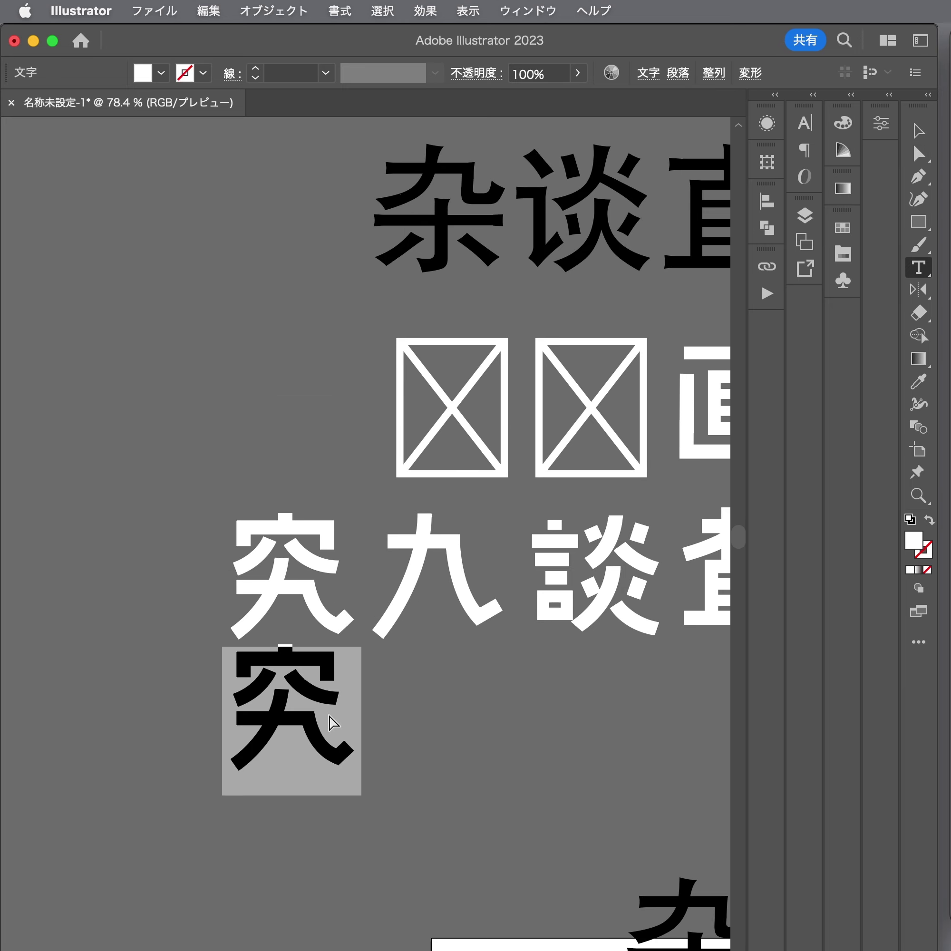
pyautogui.write('kin')
pyautogui.press('space')
pyautogui.press('Return')
pyautogui.press('Escape')
# Place 禁 below 究 and move the black 杂谈直播 title directly above the 究九談 row
pyautogui.moveTo(352, 642); pyautogui.dragTo(345, 649)
pyautogui.scroll(-5, 345, 649)
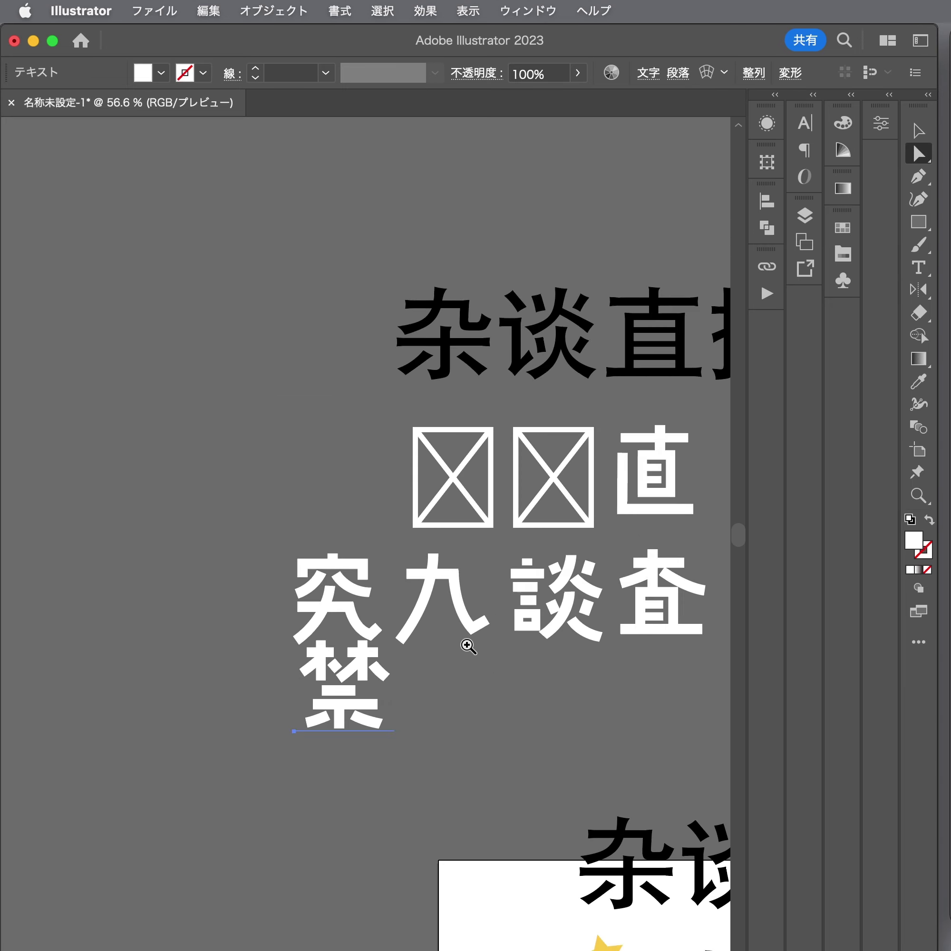
pyautogui.scroll(5, 165, 538)
pyautogui.moveTo(349, 149); pyautogui.dragTo(350, 554)
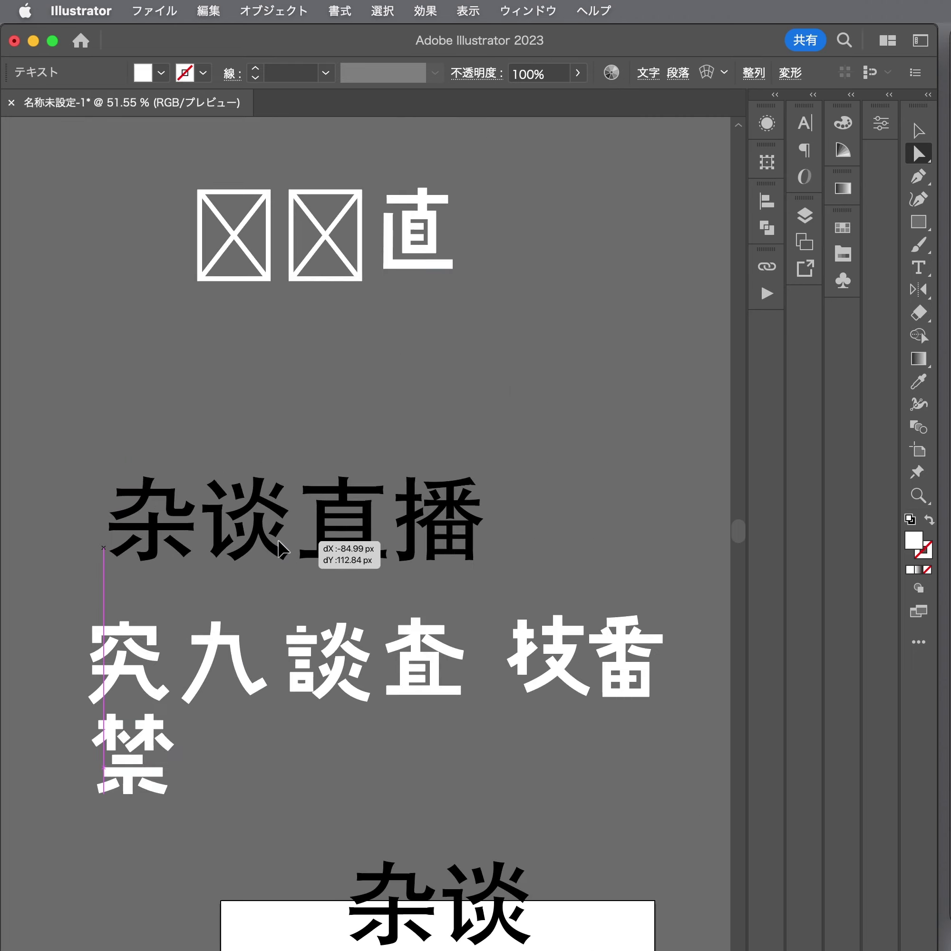
pyautogui.scroll(3, 350, 555)
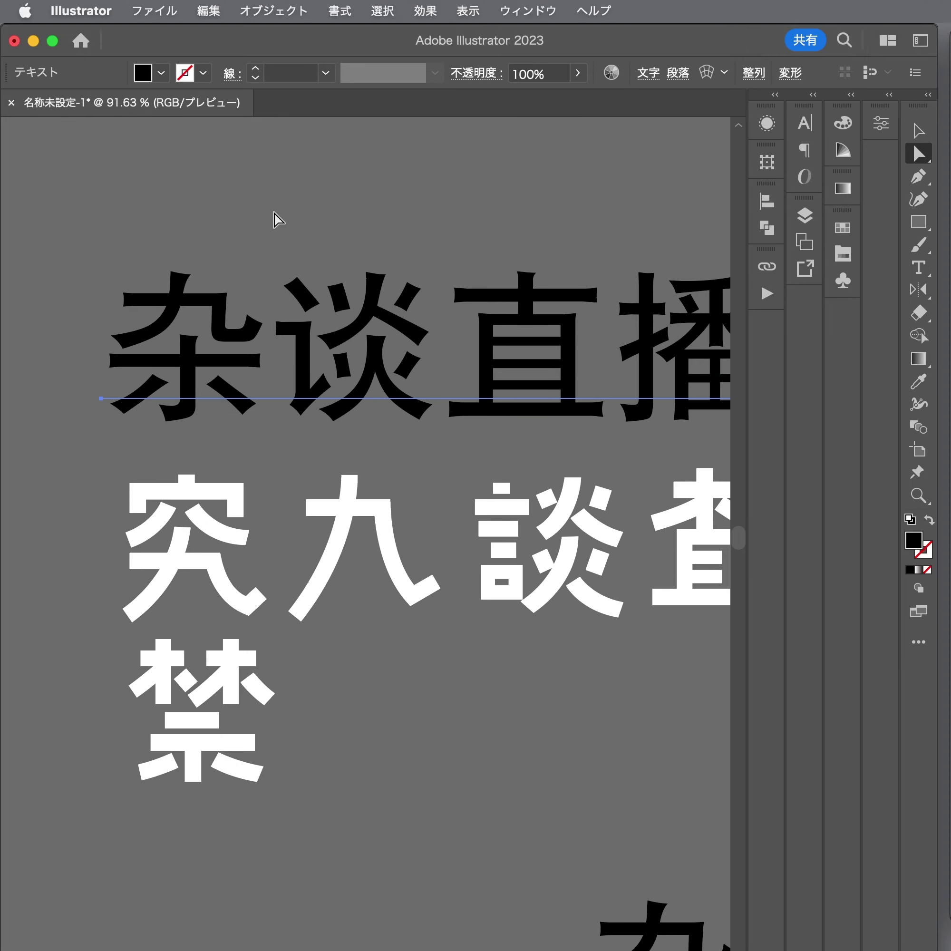
pyautogui.scroll(2, 395, 508)
pyautogui.scroll(2, 395, 508)
# Delete the 穴 and 林 tops and stack 禁's 示 part under the 九 piece
pyautogui.moveTo(267, 499); pyautogui.dragTo(268, 499)
pyautogui.press('Delete')
pyautogui.scroll(2, 318, 601)
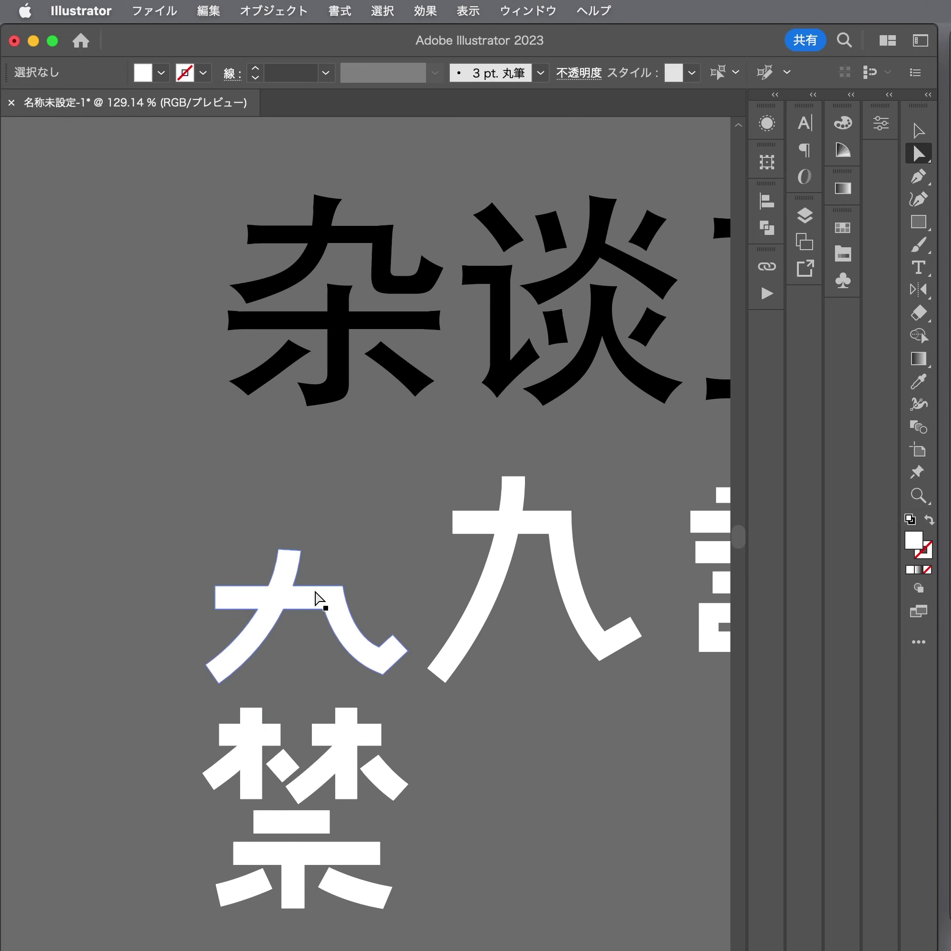
pyautogui.moveTo(318, 601); pyautogui.dragTo(339, 860)
pyautogui.press('Delete')
pyautogui.moveTo(287, 701); pyautogui.dragTo(318, 594)
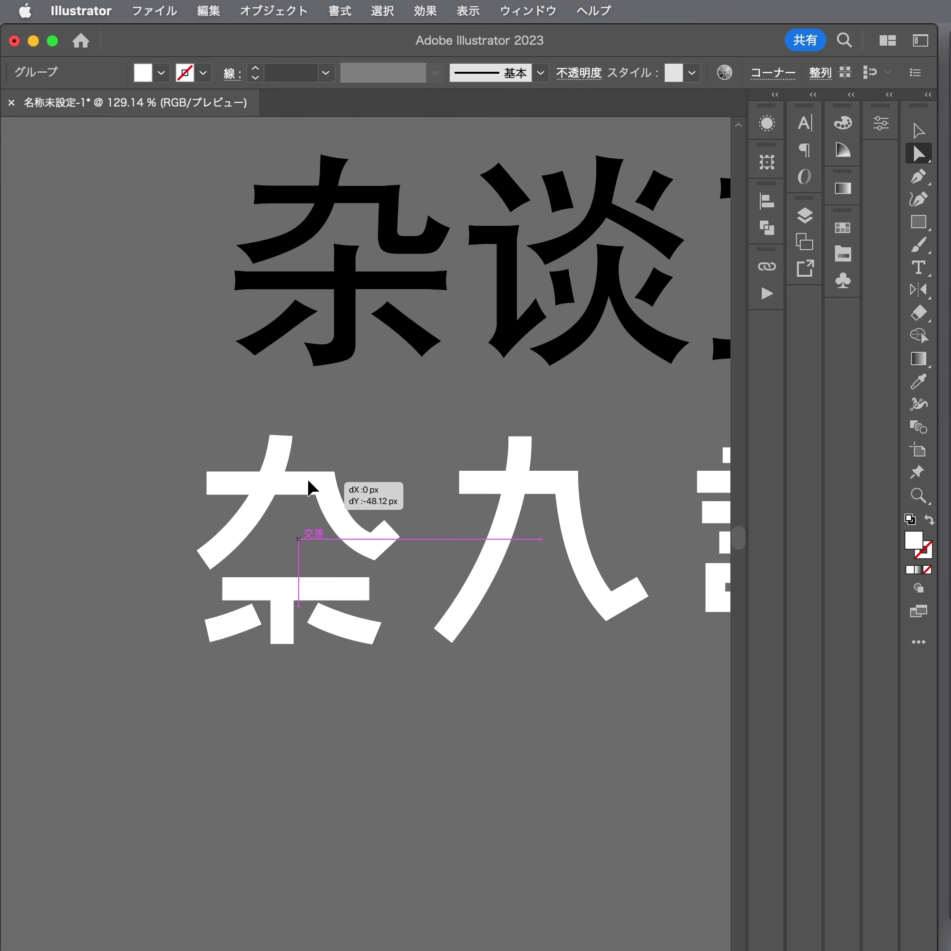
pyautogui.scroll(-2, 339, 547)
pyautogui.scroll(2, 370, 554)
# Stretch the white 杂's lower stem upward through the crossbar, checking in Outline view
pyautogui.scroll(5, 370, 554)
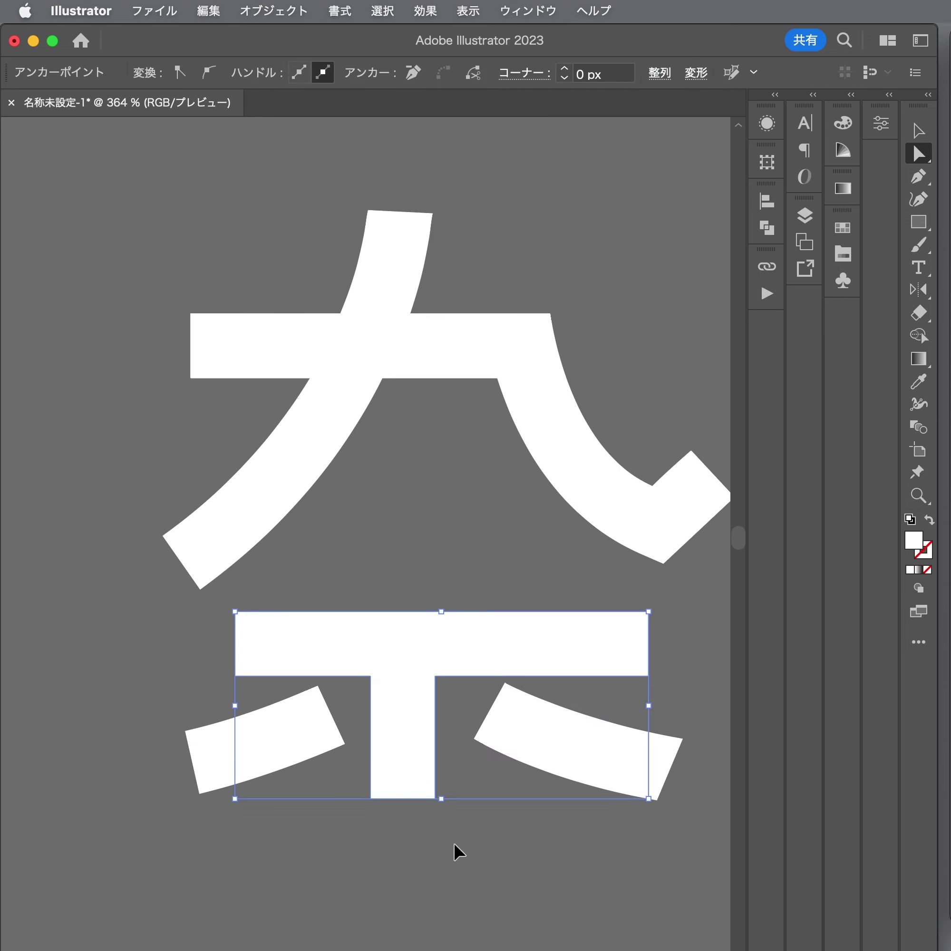
pyautogui.click(395, 622)
pyautogui.hotkey('ctrl', 'y')
pyautogui.moveTo(394, 622); pyautogui.dragTo(440, 685)
pyautogui.hotkey('ctrl', 'y')
pyautogui.click(512, 572)
pyautogui.scroll(-5, 512, 572)
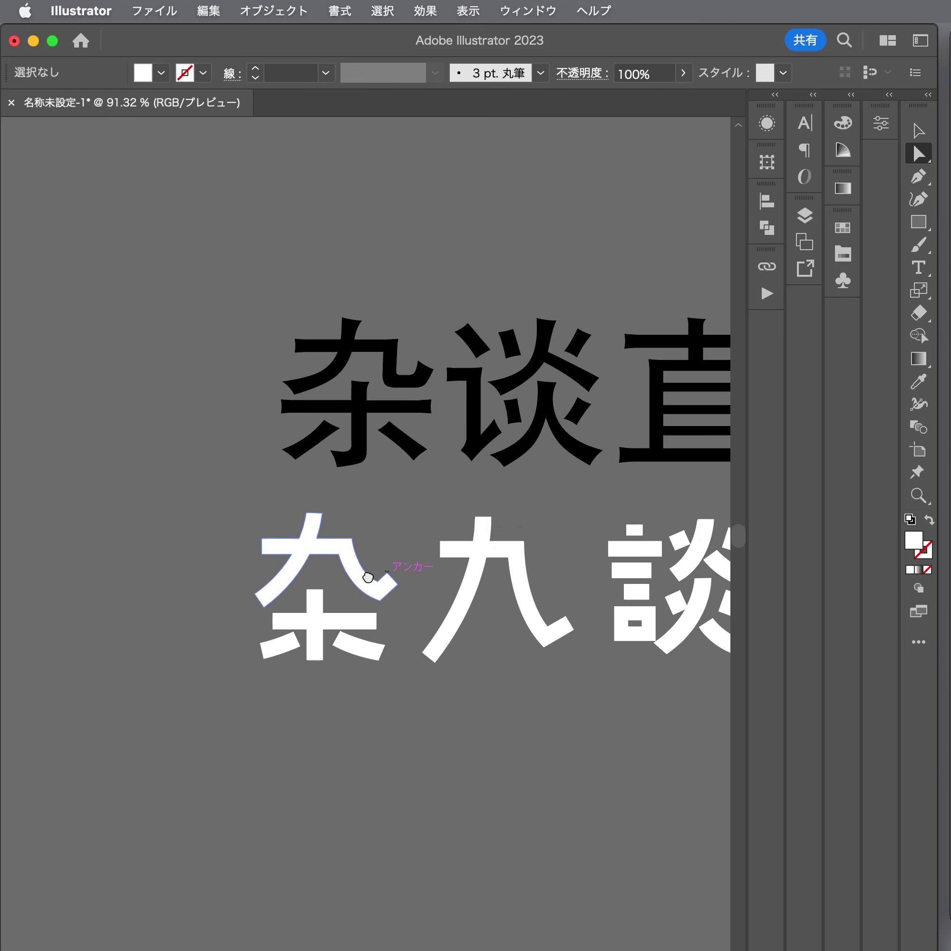
pyautogui.scroll(5, 352, 531)
# Cut the 大 strokes with Scissors and delete them, then undo the deletion
pyautogui.hotkey('ctrl', 'y')
pyautogui.click(336, 508)
pyautogui.press('c')
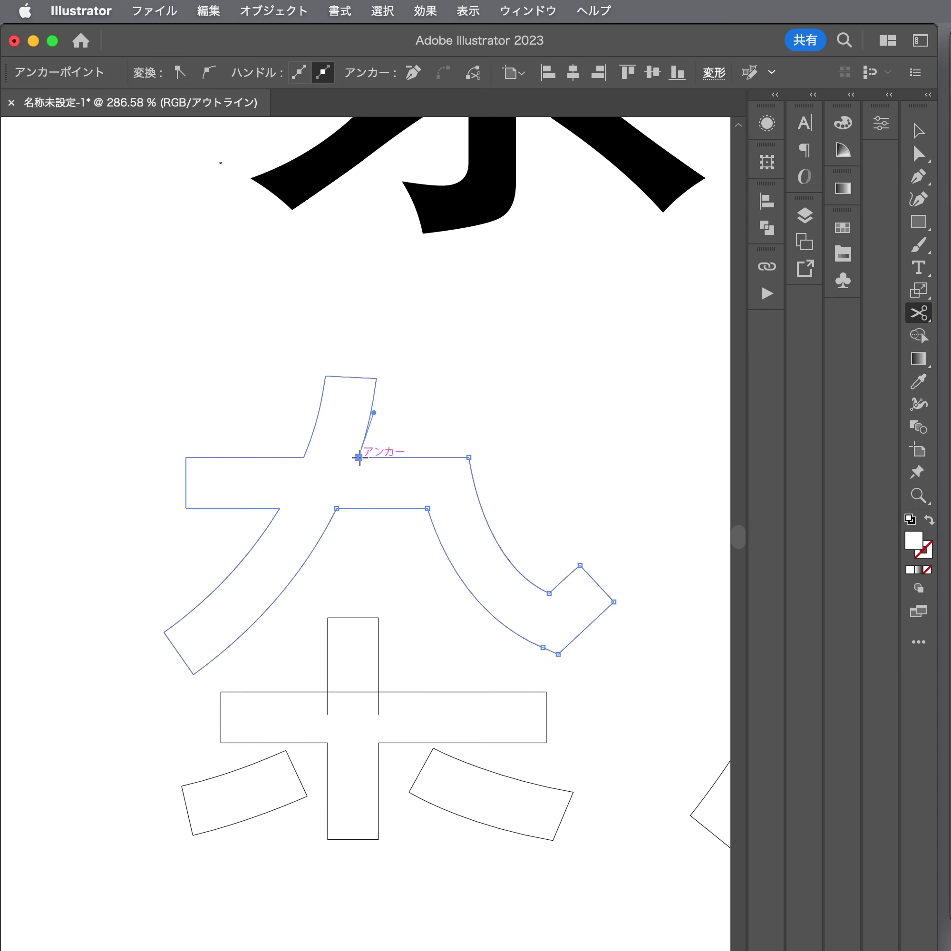
pyautogui.click(287, 498)
pyautogui.press('Delete')
pyautogui.hotkey('ctrl', 'y')
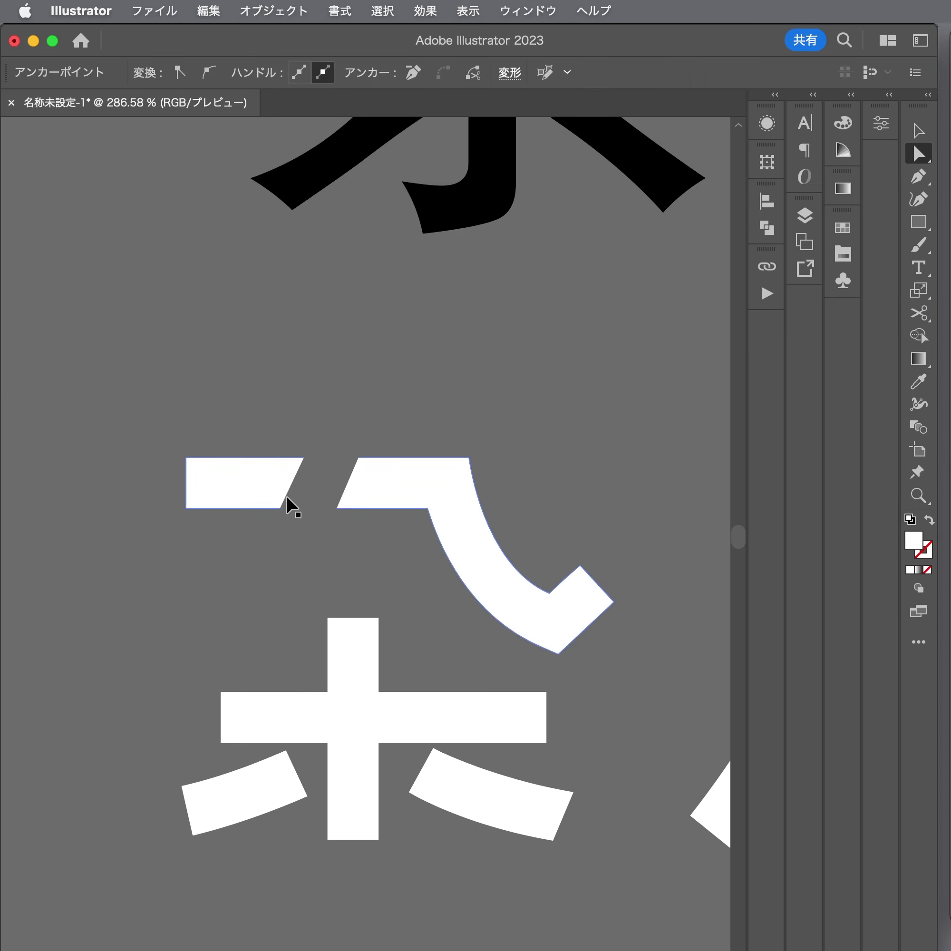
pyautogui.click(344, 417)
pyautogui.press('Delete')
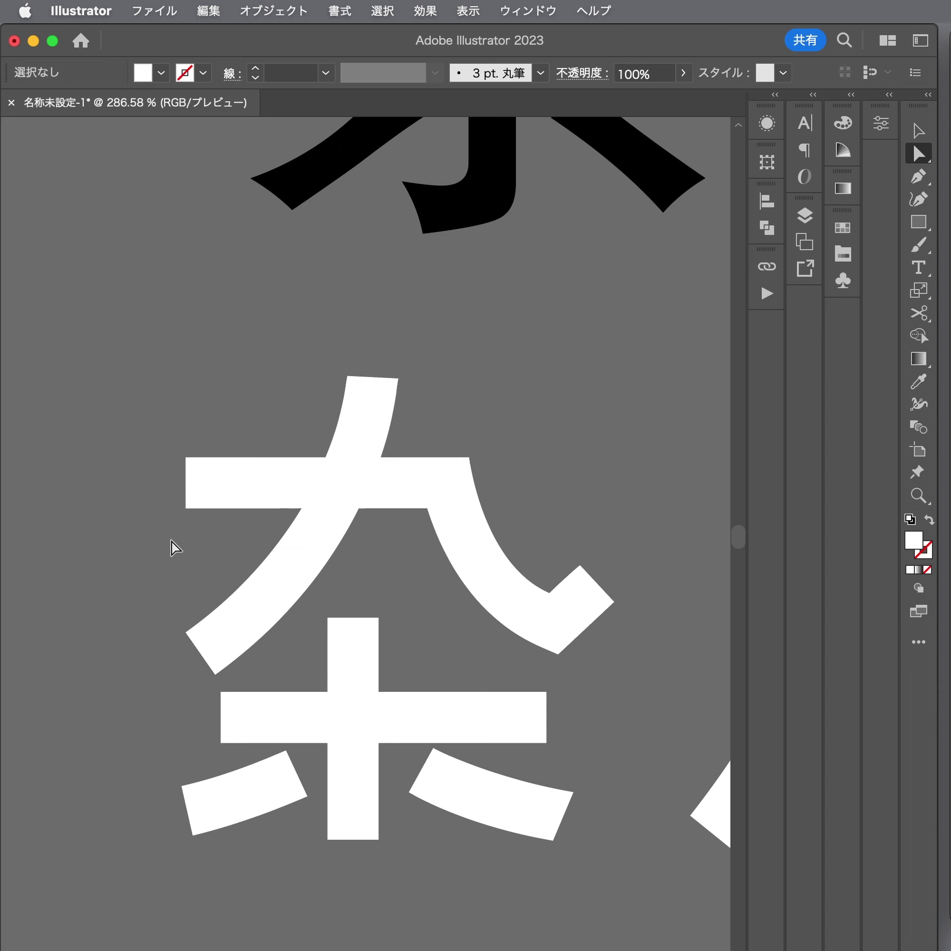
pyautogui.hotkey('ctrl', 'z')
pyautogui.scroll(1, 350, 558)
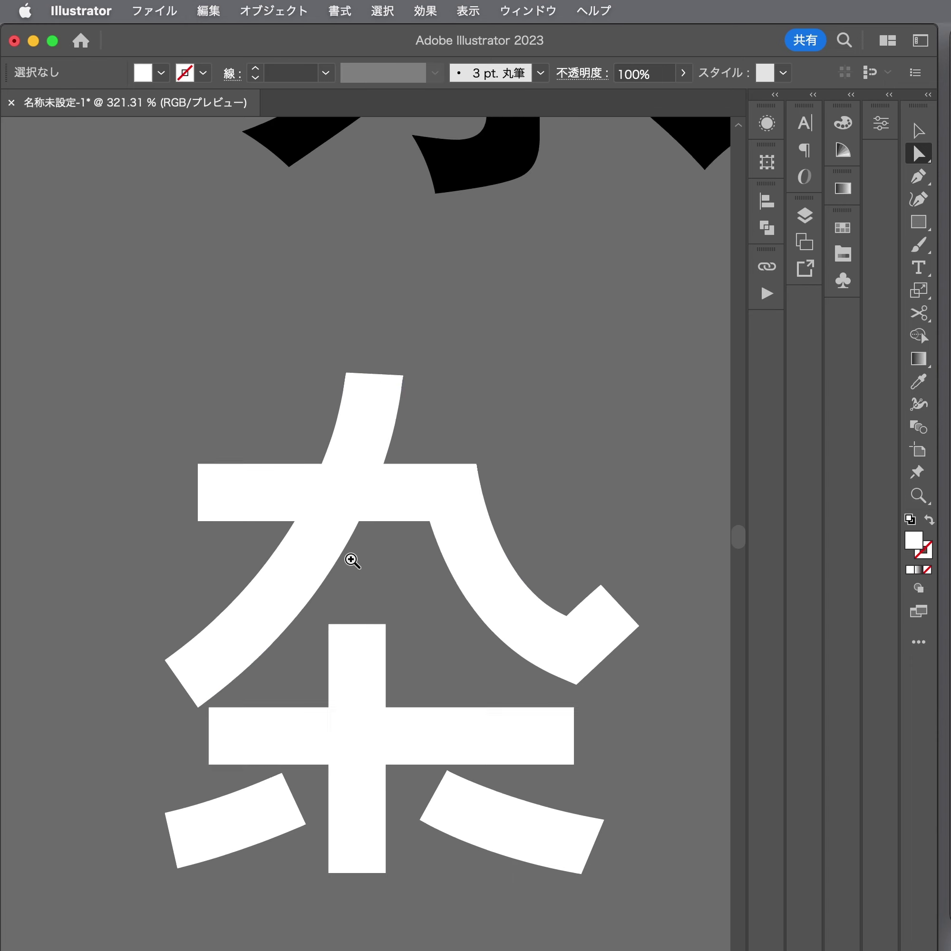
pyautogui.click(327, 556)
pyautogui.scroll(1, 306, 524)
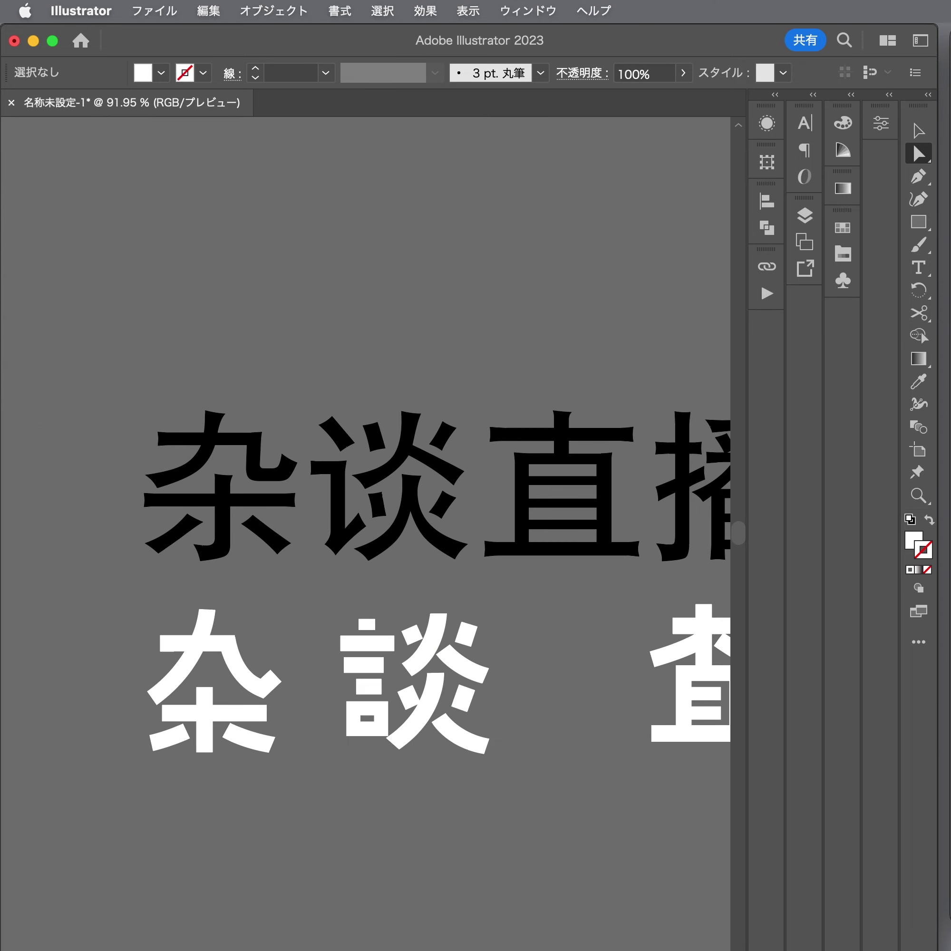
# Delete the lower strokes of 言 and type a 辺 character beneath the 炎 strokes
pyautogui.scroll(3, 461, 662)
pyautogui.press('Delete')
pyautogui.scroll(-2, 281, 732)
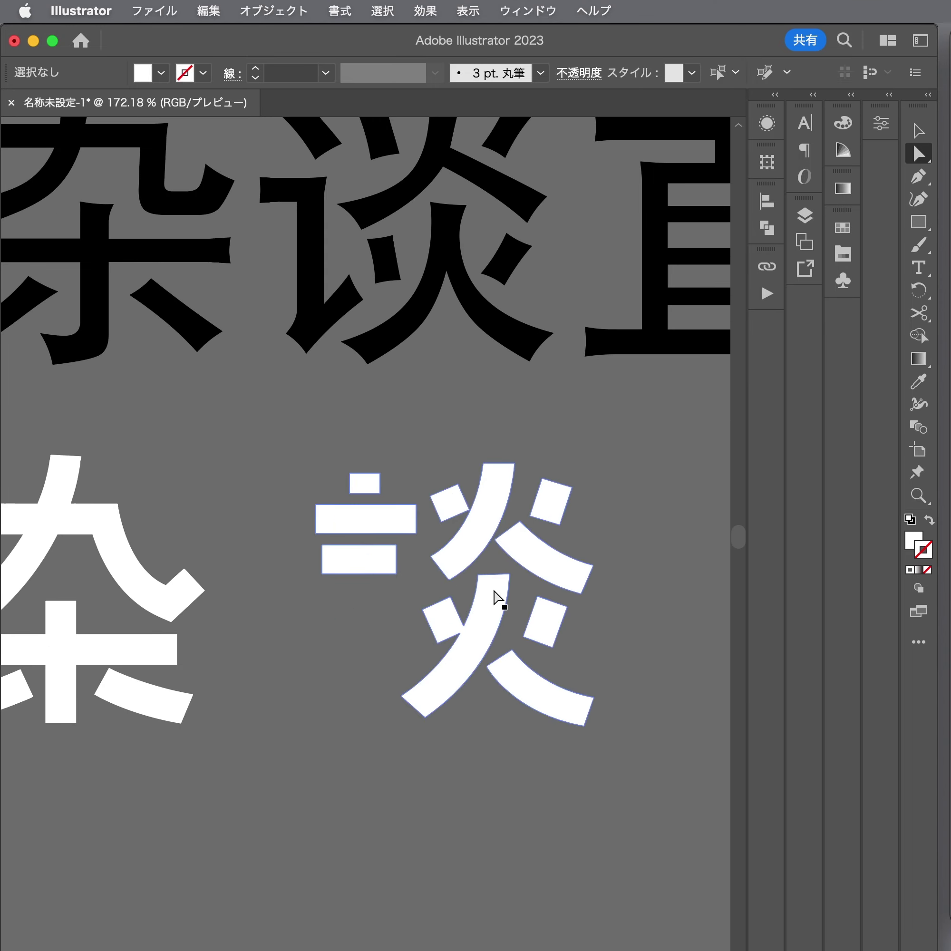
pyautogui.moveTo(295, 557); pyautogui.dragTo(295, 518)
pyautogui.press('t')
pyautogui.click(180, 839)
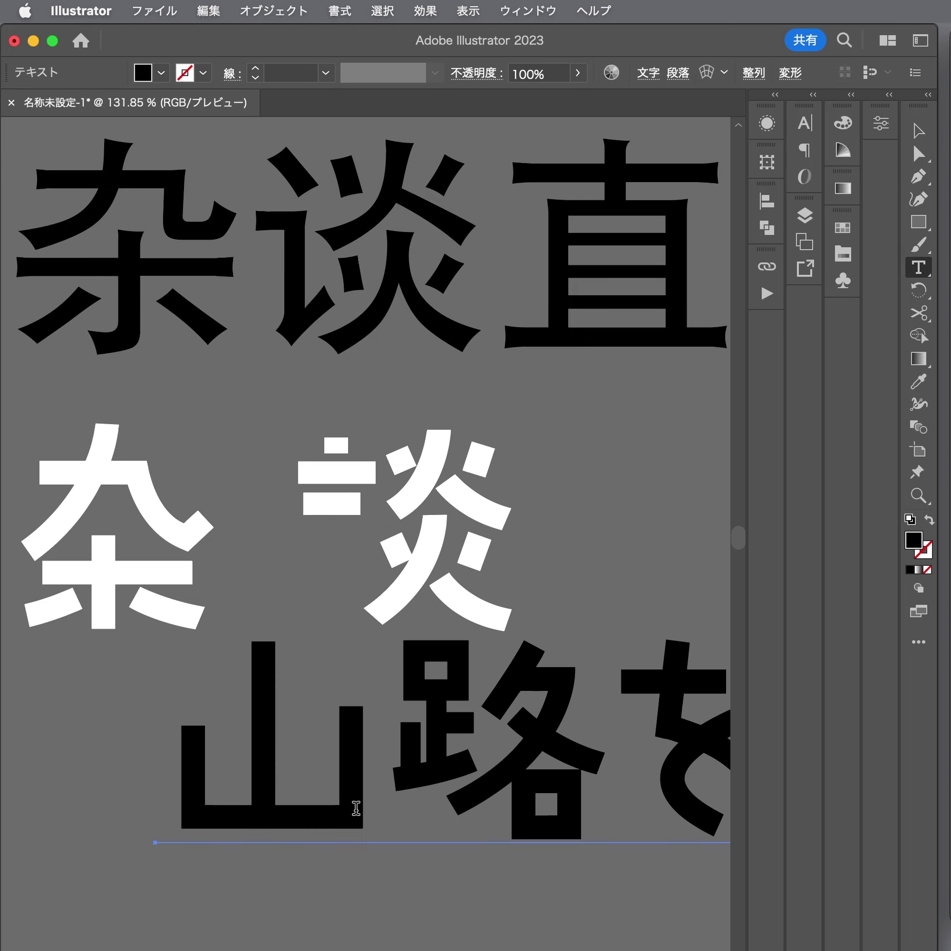
pyautogui.write('hen')
pyautogui.press('Return')
pyautogui.moveTo(428, 761)
pyautogui.mouseDown()
pyautogui.moveTo(459, 740)
pyautogui.moveTo(459, 829)
pyautogui.mouseUp()
# Outline 辺, colour it white, and keep only its dot and hook beside 炎
pyautogui.hotkey('ctrl', 'shift', 'o')
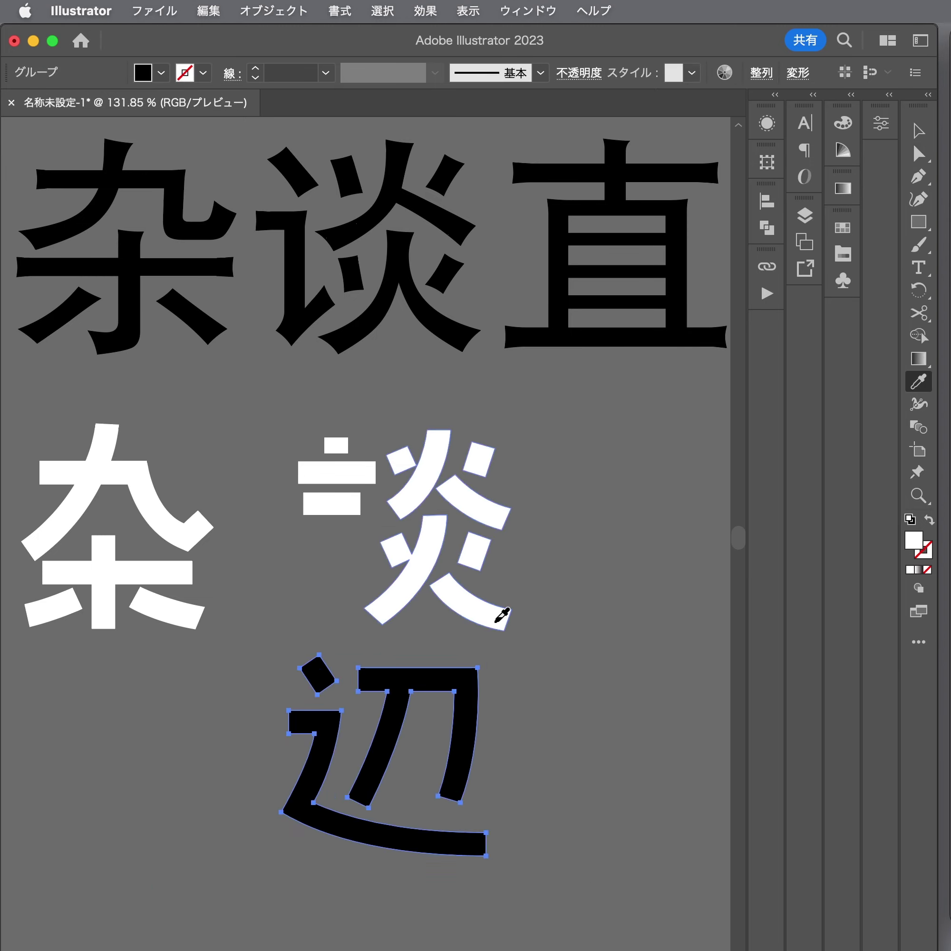
pyautogui.press('Delete')
pyautogui.scroll(2, 401, 899)
pyautogui.press('Delete')
pyautogui.scroll(-2, 340, 701)
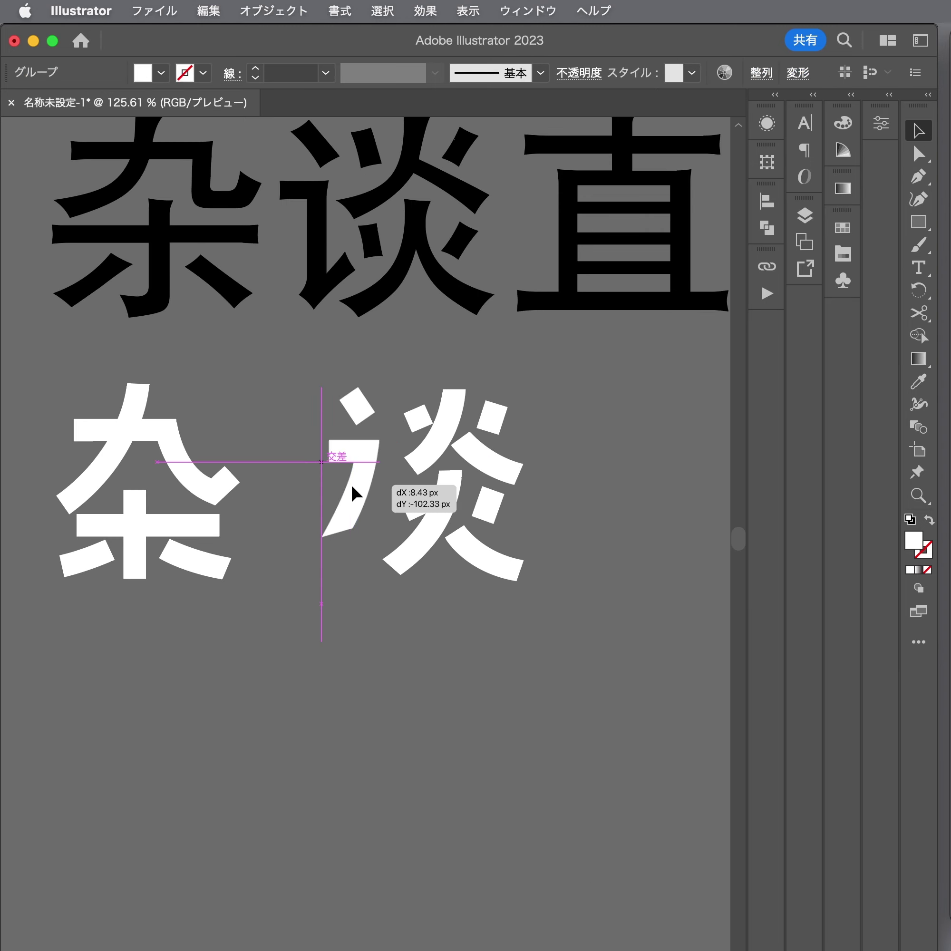
pyautogui.moveTo(354, 493); pyautogui.dragTo(354, 494)
pyautogui.scroll(3, 326, 375)
# Copy 谈 from the black title and paste it as a separate text object
pyautogui.press('a')
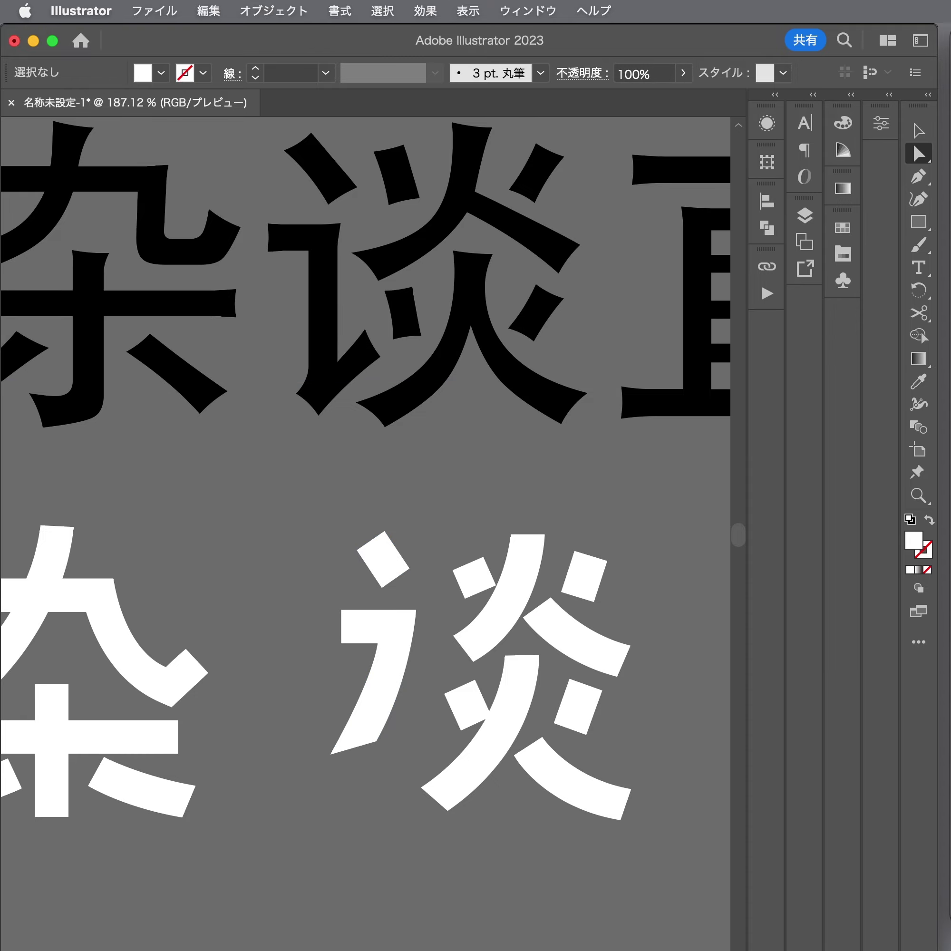
pyautogui.press('t')
pyautogui.scroll(-3, 445, 472)
pyautogui.doubleClick(360, 700)
pyautogui.hotkey('ctrl', 'c')
pyautogui.press('Escape')
pyautogui.hotkey('ctrl', 'v')
# Set the pasted 谈 in the 娃娃体-简 常规体 font from the Character panel
pyautogui.hotkey('ctrl', 't')
pyautogui.click(771, 143)
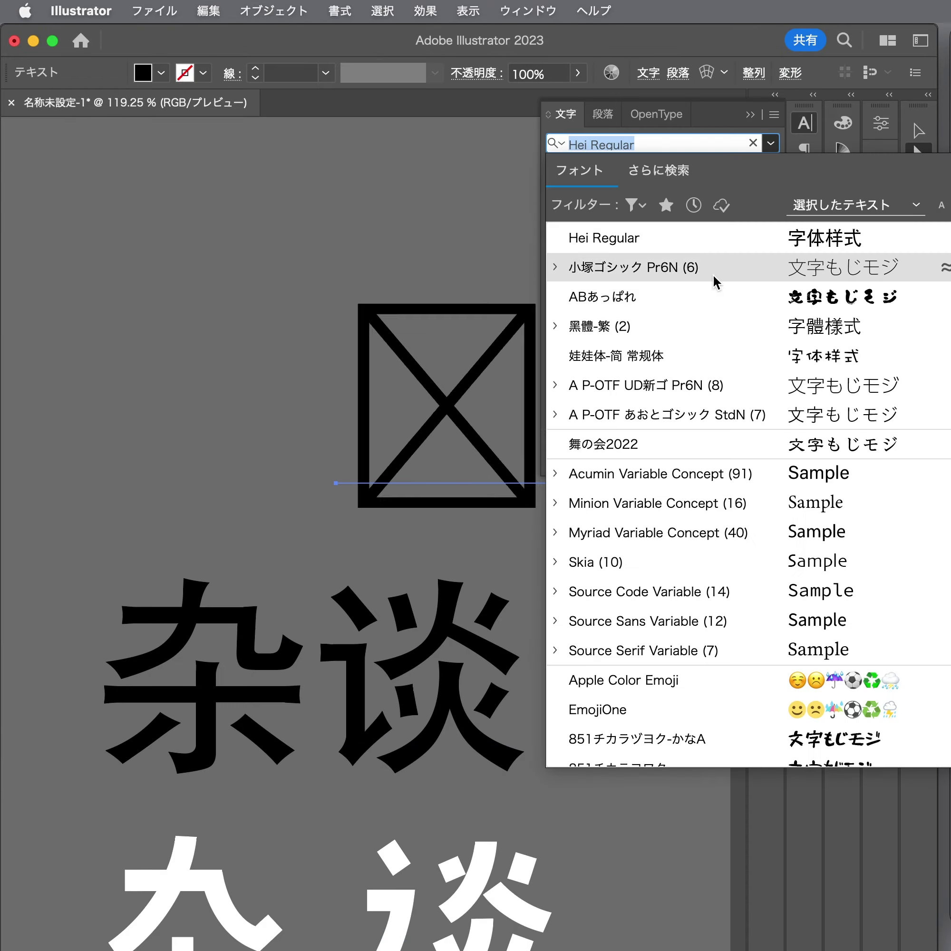
pyautogui.scroll(-3, 715, 282)
pyautogui.scroll(-10, 738, 675)
pyautogui.scroll(-10, 729, 620)
pyautogui.scroll(-10, 707, 420)
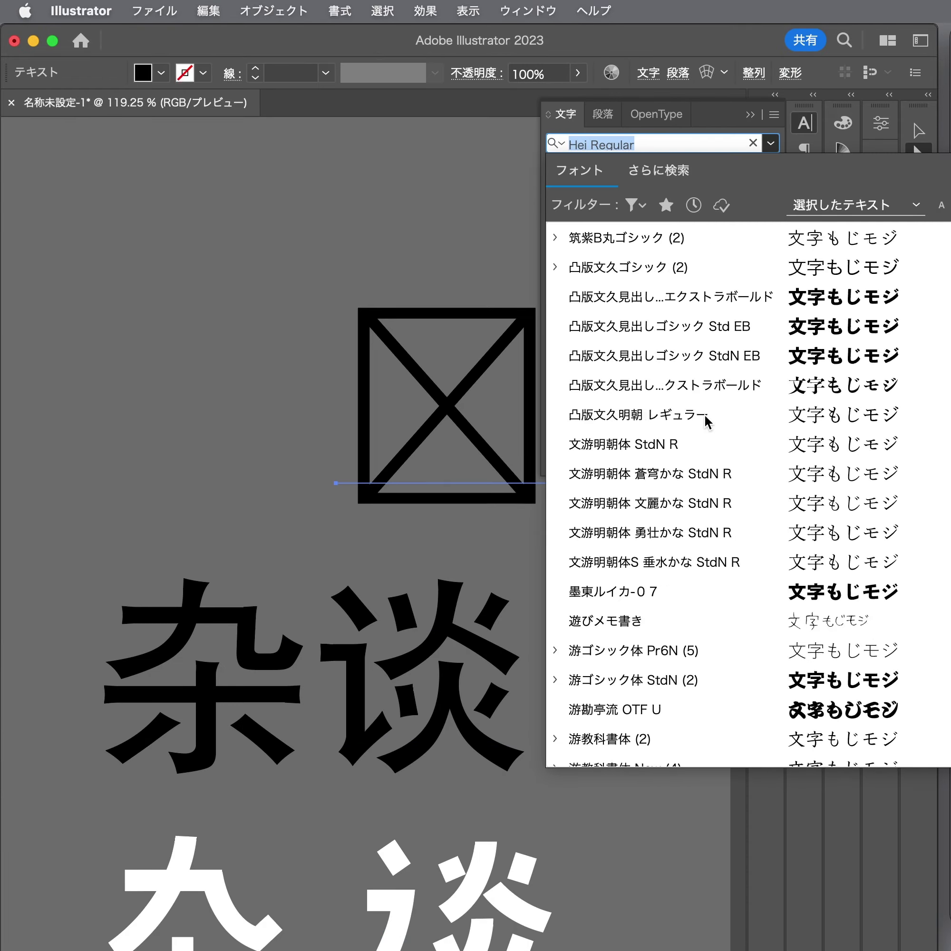
pyautogui.scroll(-10, 704, 418)
pyautogui.scroll(-10, 736, 553)
pyautogui.scroll(-10, 722, 472)
pyautogui.scroll(-10, 722, 471)
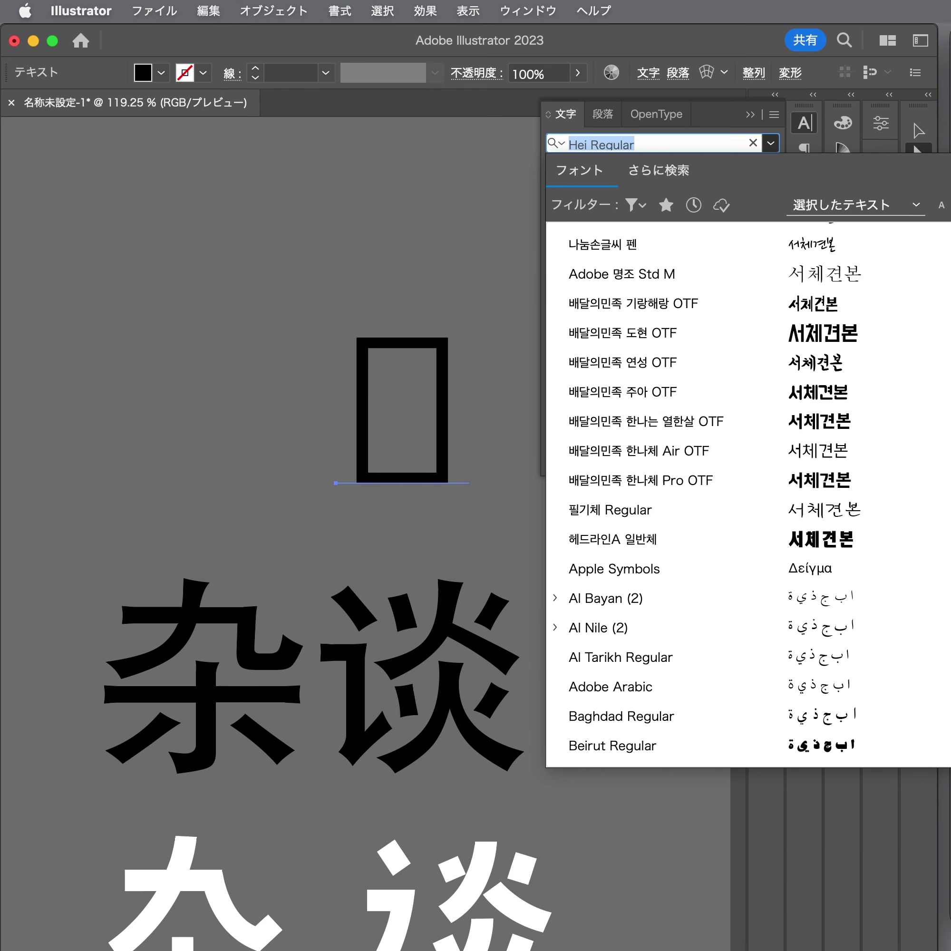
pyautogui.scroll(-10, 764, 486)
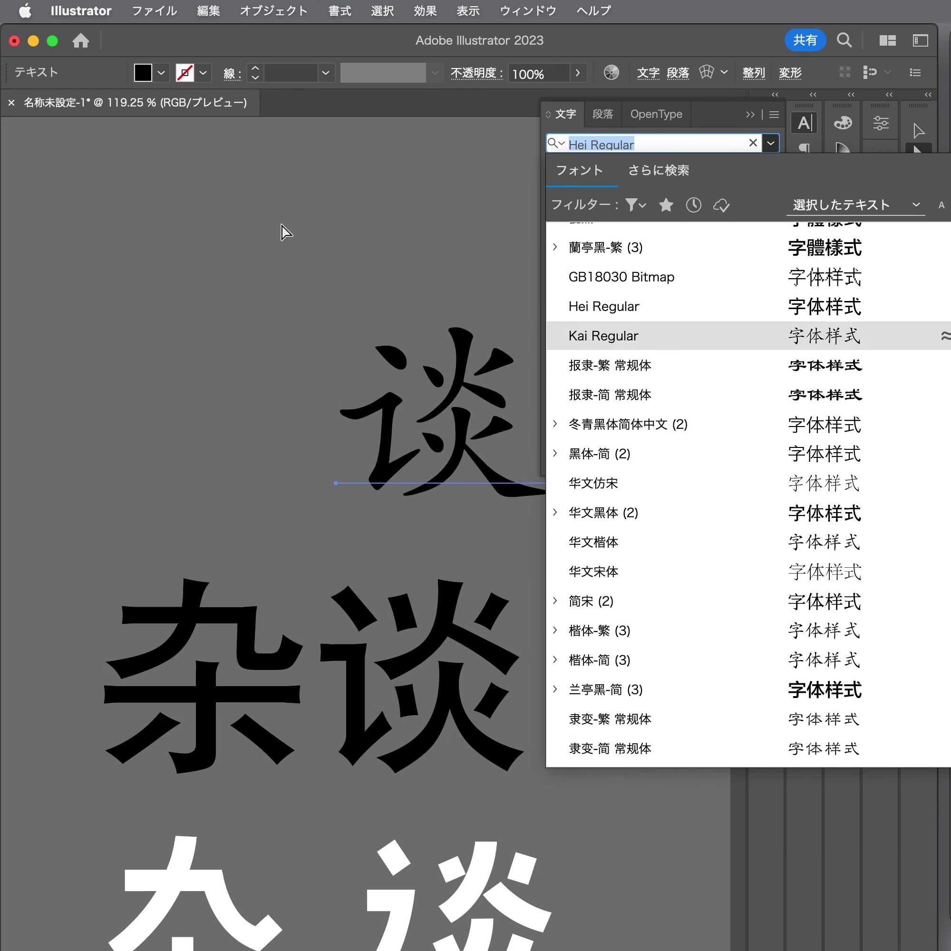
pyautogui.press('Down')
pyautogui.press('Down')
pyautogui.press('Down')
pyautogui.press('Down')
pyautogui.press('Down')
pyautogui.press('Down')
pyautogui.press('Down')
pyautogui.press('Down')
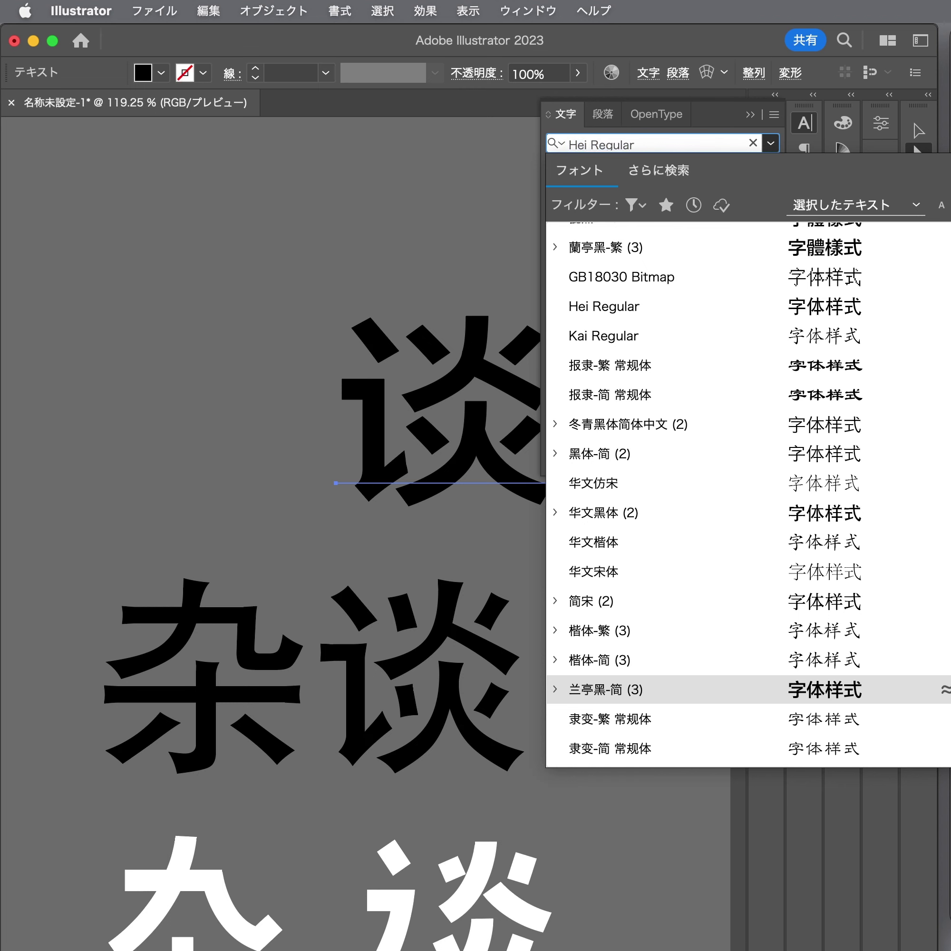
pyautogui.press('Down')
pyautogui.press('Down')
pyautogui.press('Down')
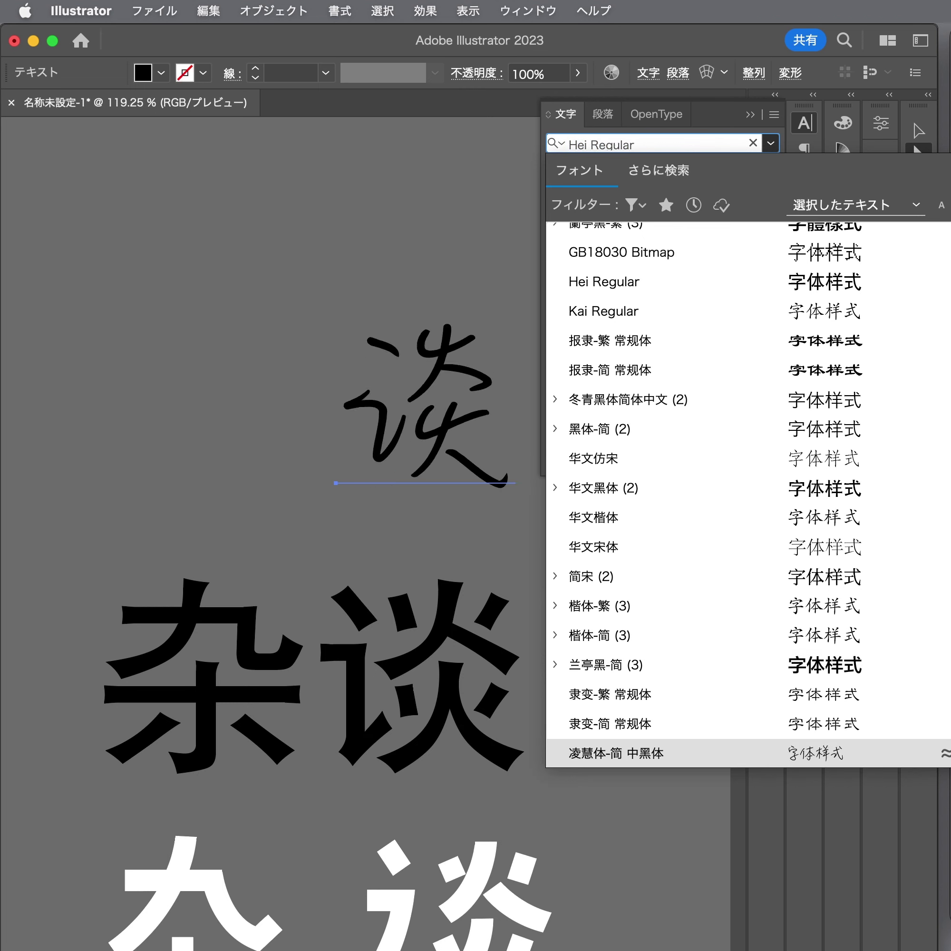
pyautogui.press('Down')
pyautogui.press('Down')
pyautogui.press('Down')
pyautogui.press('Return')
pyautogui.scroll(-3, 440, 589)
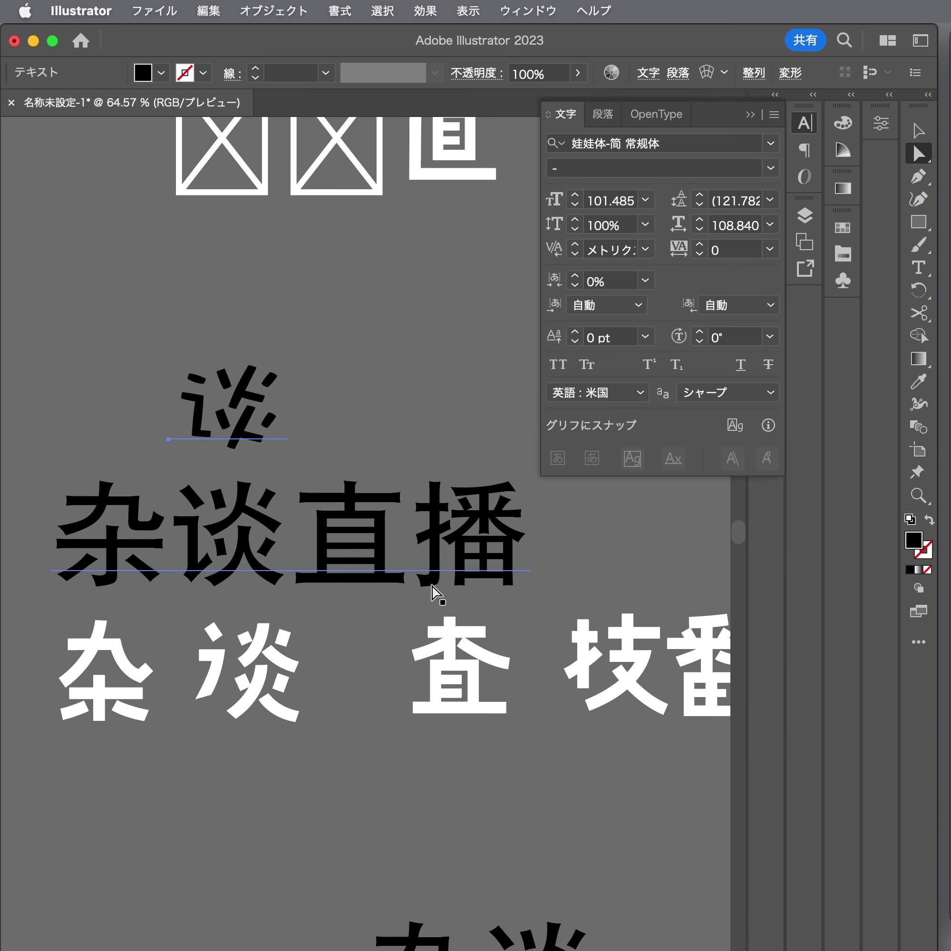
# Rotate a stroke piece of the 讠 radical with Free Transform, checking it in Outline view
pyautogui.scroll(5, 448, 612)
pyautogui.scroll(2, 280, 540)
pyautogui.click(365, 542)
pyautogui.press('e')
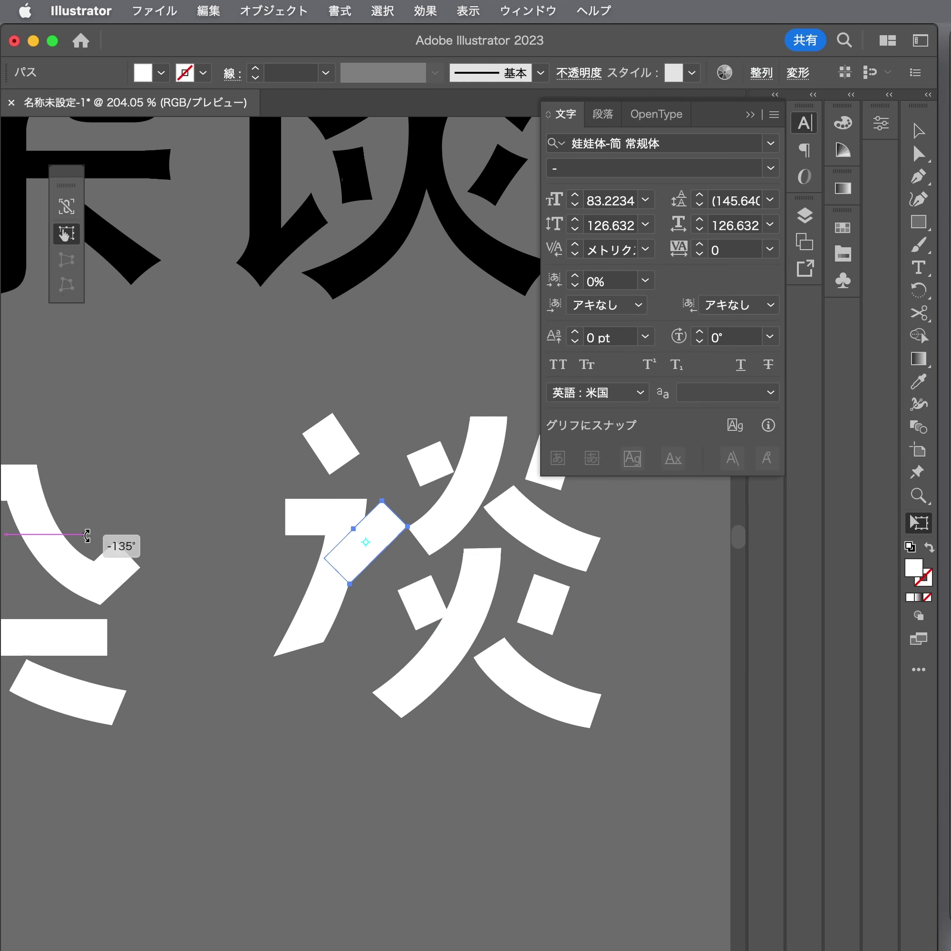
pyautogui.scroll(-3, 319, 699)
pyautogui.scroll(2, 276, 732)
pyautogui.hotkey('ctrl', 'y')
pyautogui.scroll(5, 216, 700)
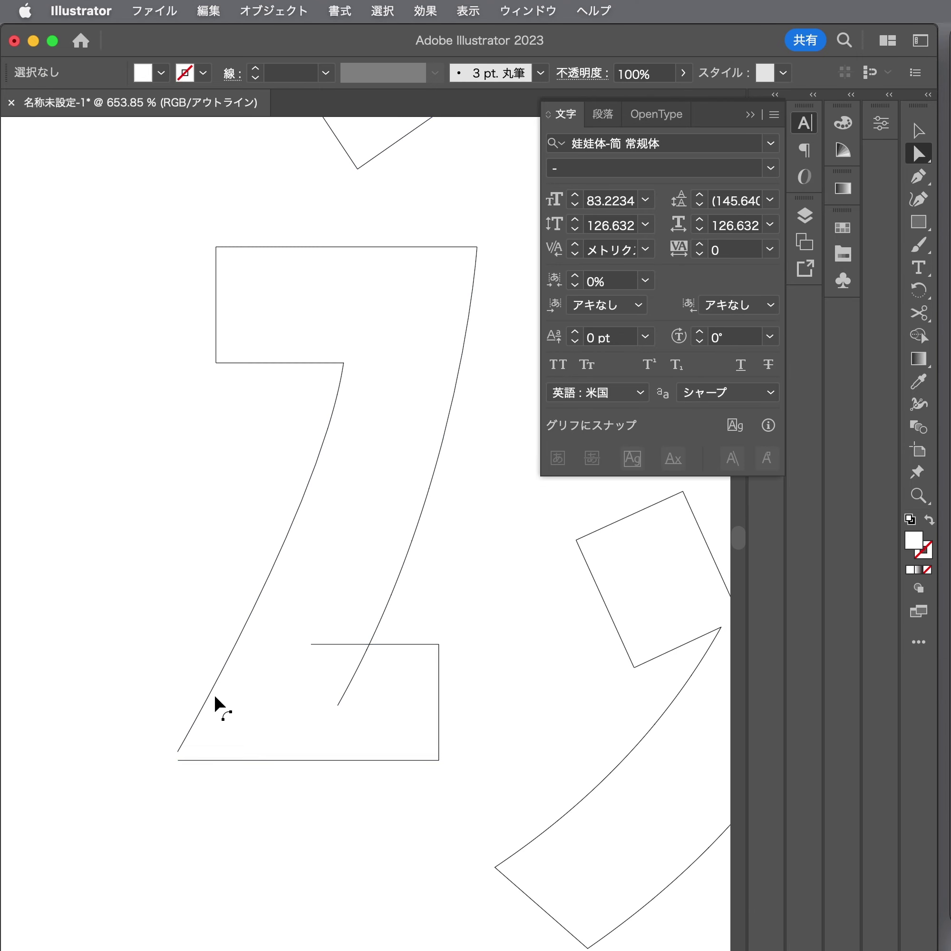
pyautogui.hotkey('ctrl', 'y')
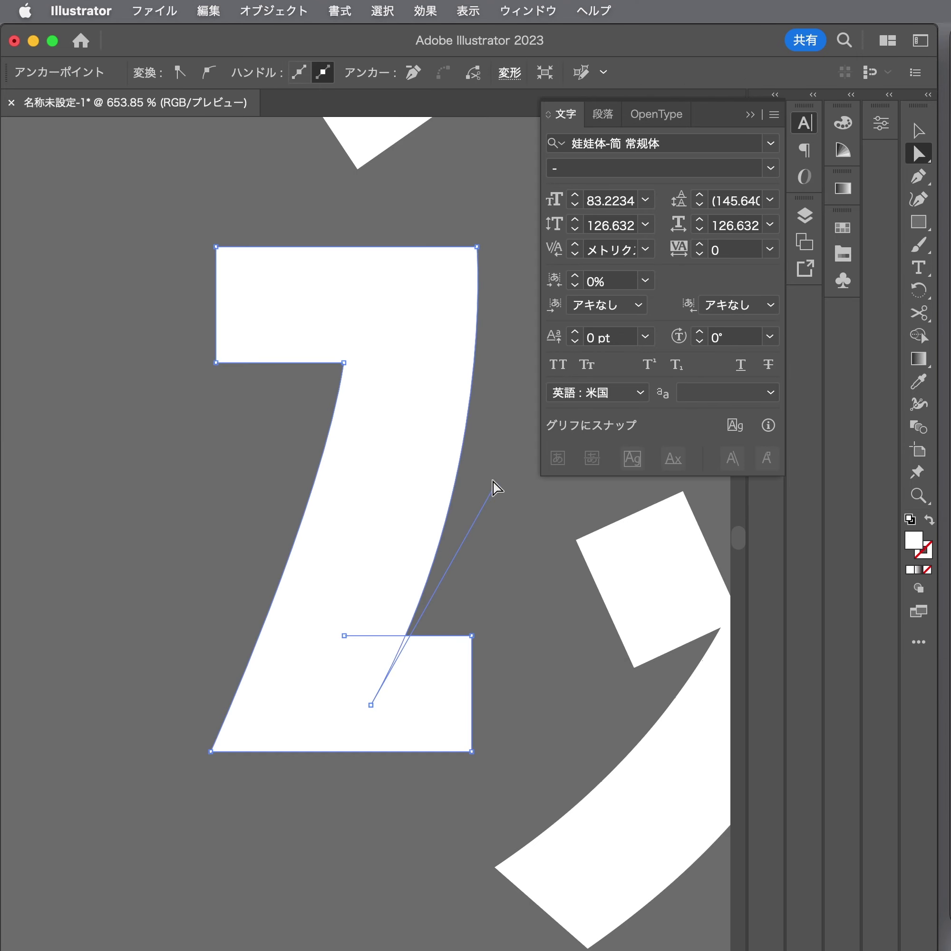
# Select the reshaped hook of the radical and open the Layers and shape-combining options
pyautogui.press('v')
pyautogui.scroll(-5, 470, 487)
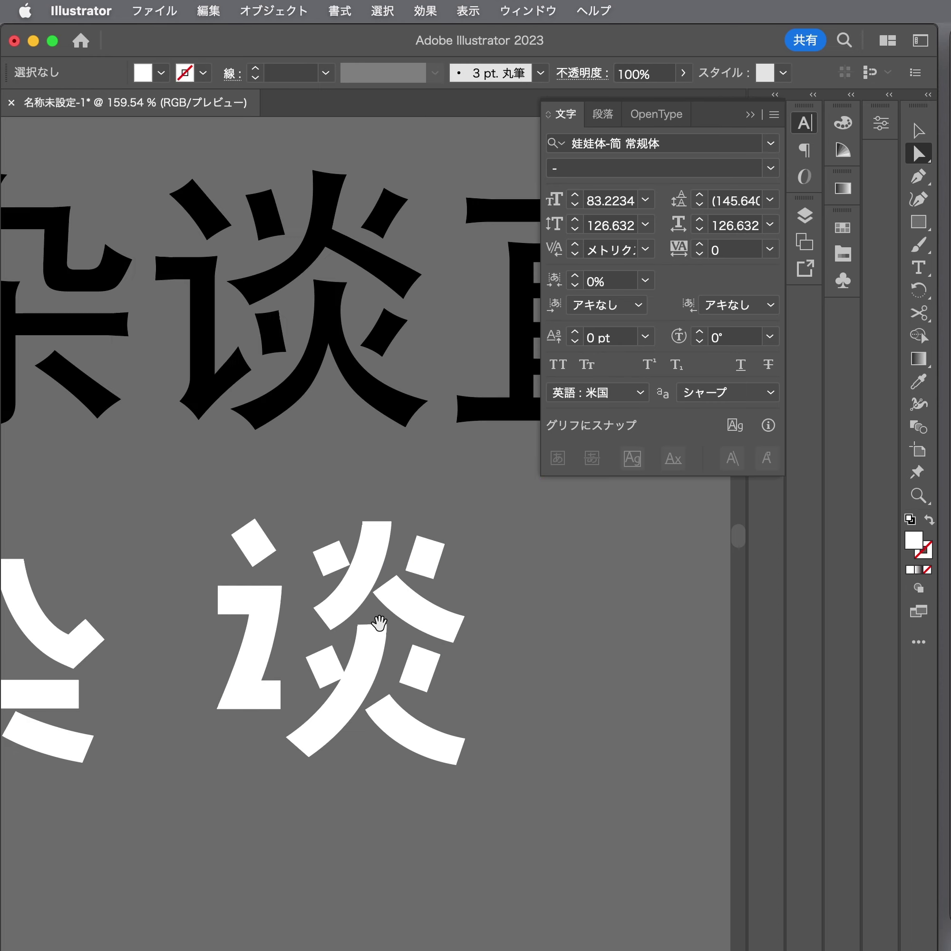
pyautogui.scroll(-2, 378, 626)
pyautogui.click(280, 689)
pyautogui.scroll(5, 279, 690)
pyautogui.click(804, 216)
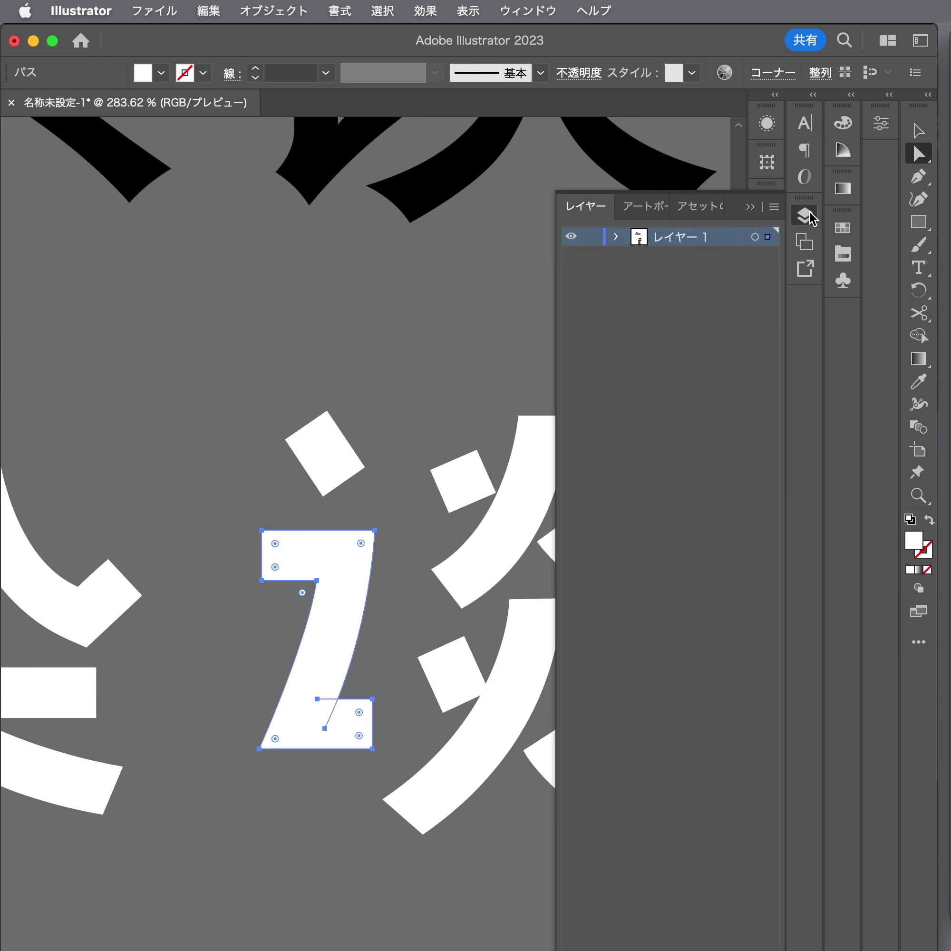
pyautogui.click(767, 227)
# Move a copy of the 直播 text below the reference artwork
pyautogui.scroll(-5, 486, 580)
pyautogui.hscroll(5, 494, 615)
pyautogui.scroll(-3, 503, 645)
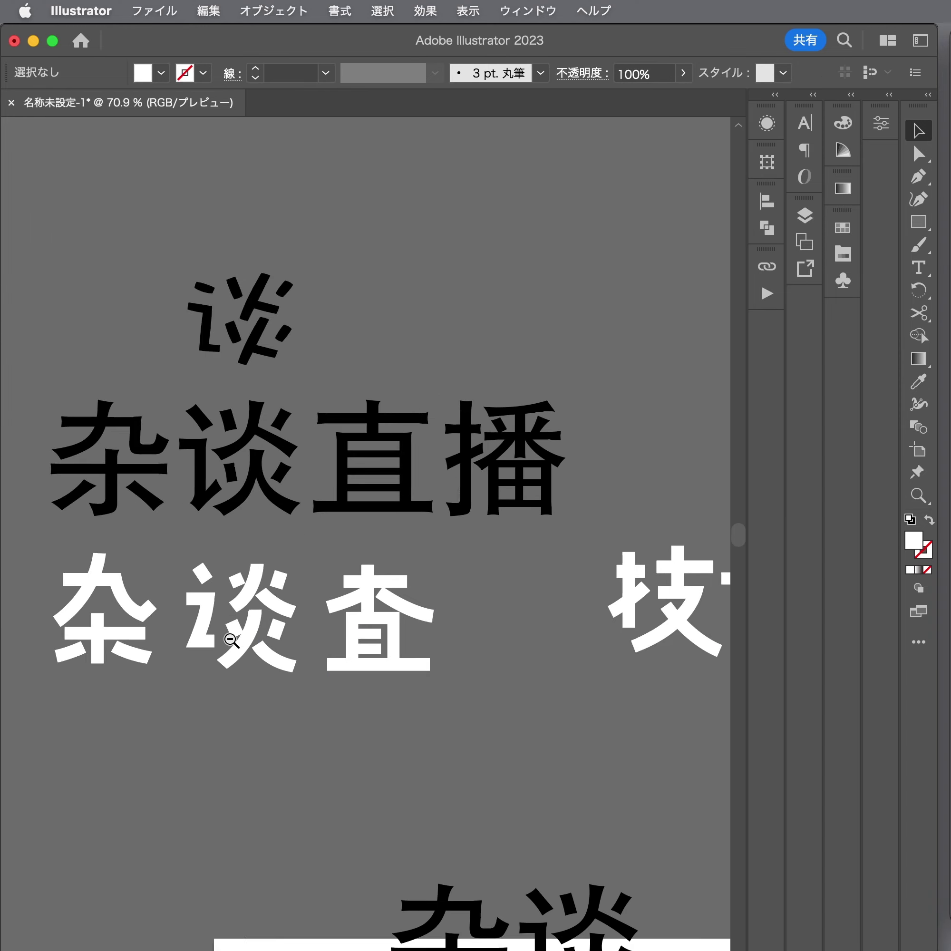
pyautogui.scroll(-5, 503, 645)
pyautogui.scroll(4, 514, 641)
pyautogui.scroll(-5, 514, 641)
pyautogui.scroll(-5, 515, 641)
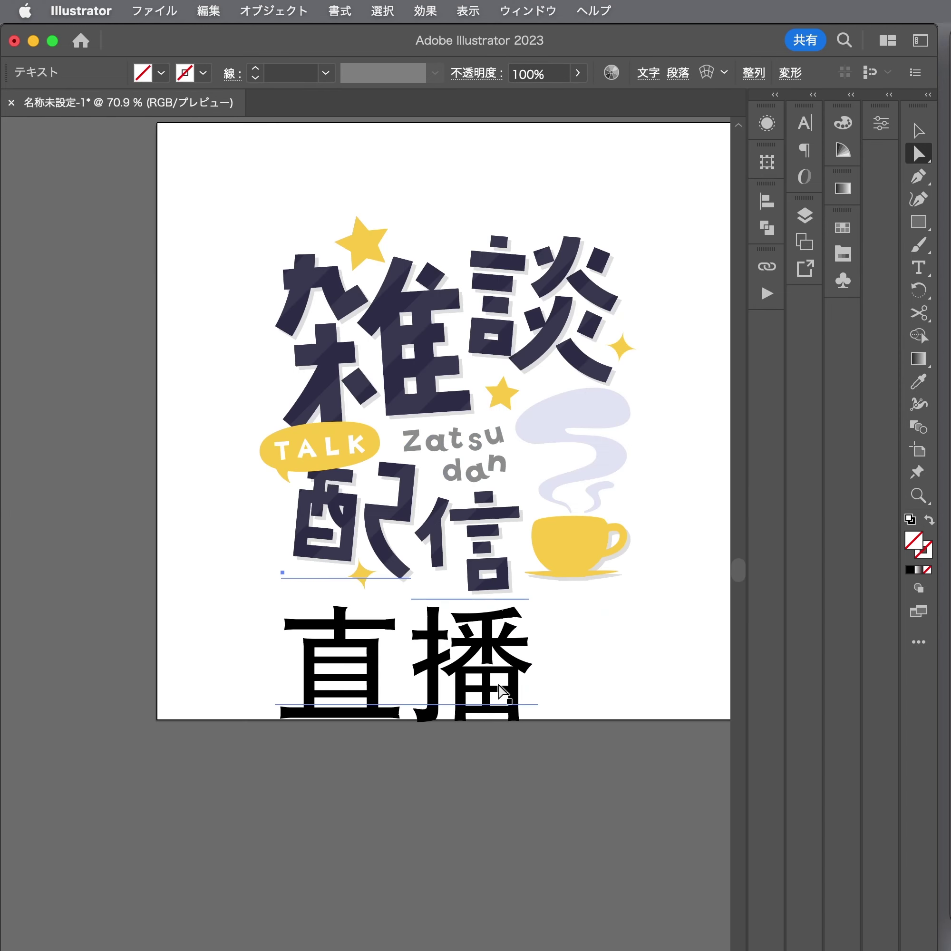
pyautogui.scroll(10, 514, 641)
pyautogui.moveTo(514, 641); pyautogui.dragTo(652, 639)
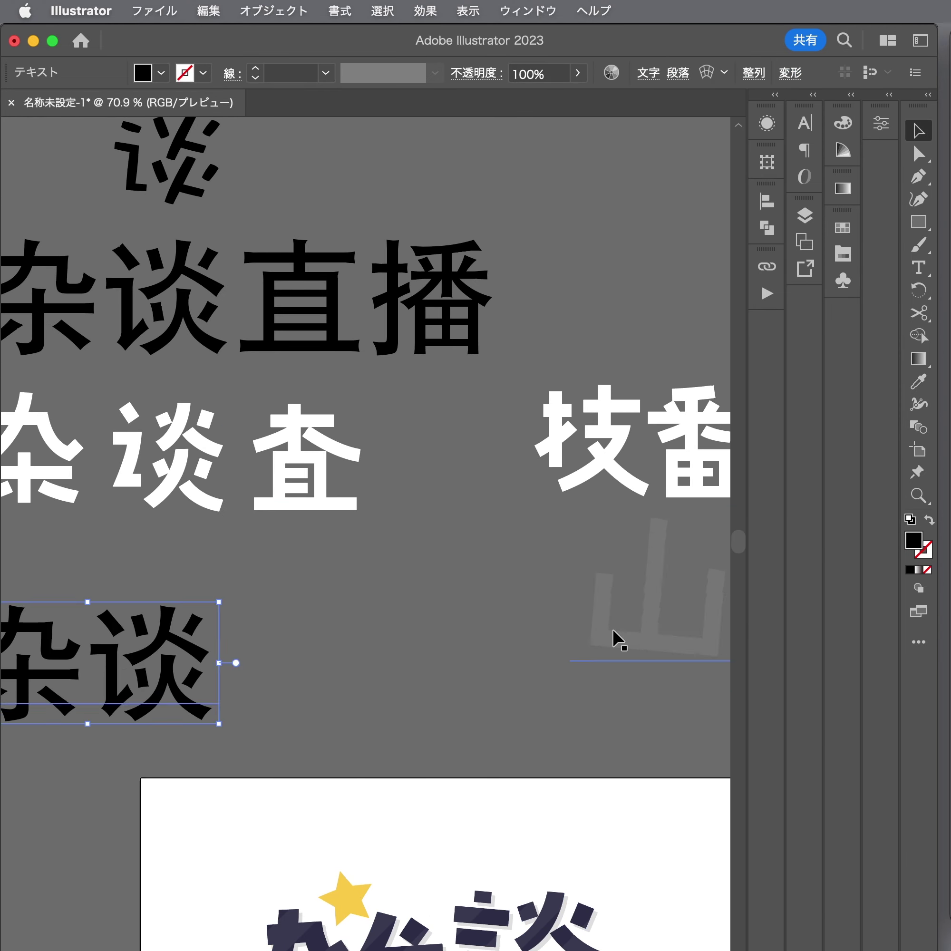
# Enter 直 in the text through the Japanese IME reading 'choku'
pyautogui.press('BackSpace')
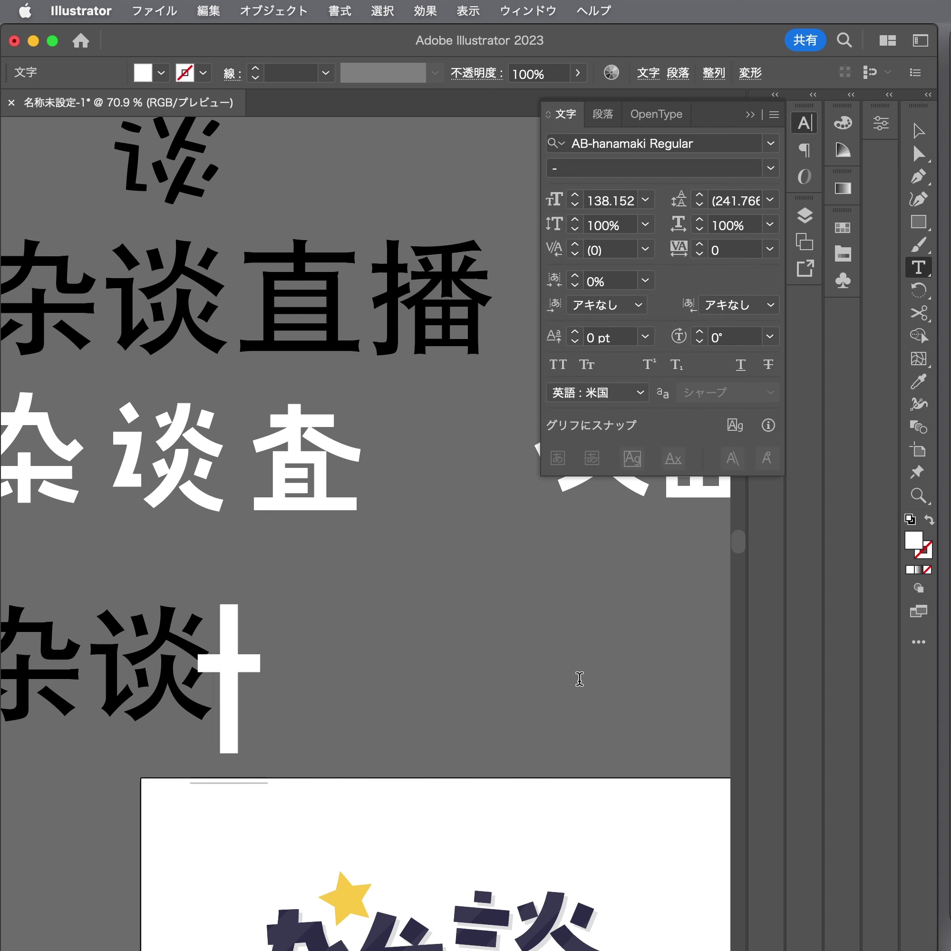
pyautogui.write('choku')
pyautogui.press('Return')
pyautogui.scroll(-5, 182, 669)
pyautogui.scroll(5, 182, 670)
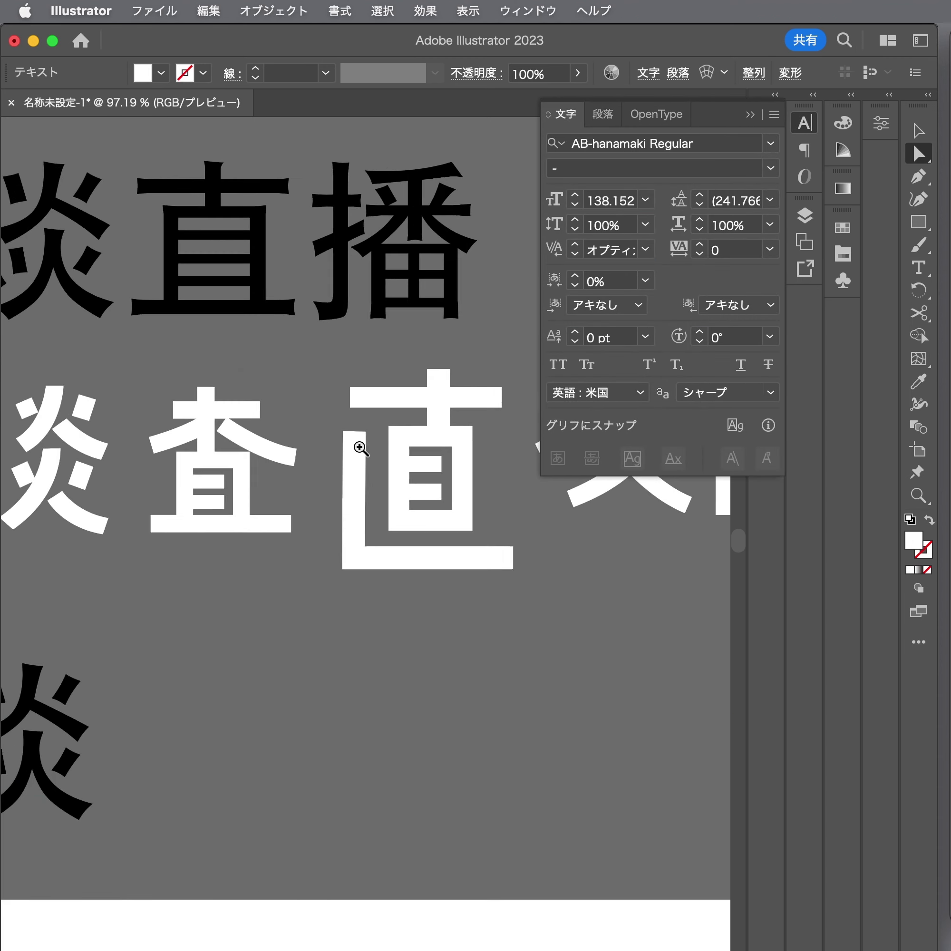
# Add the 查 character beside 直, then scale the 查直 text smaller
pyautogui.doubleClick(442, 619)
pyautogui.write('そu')
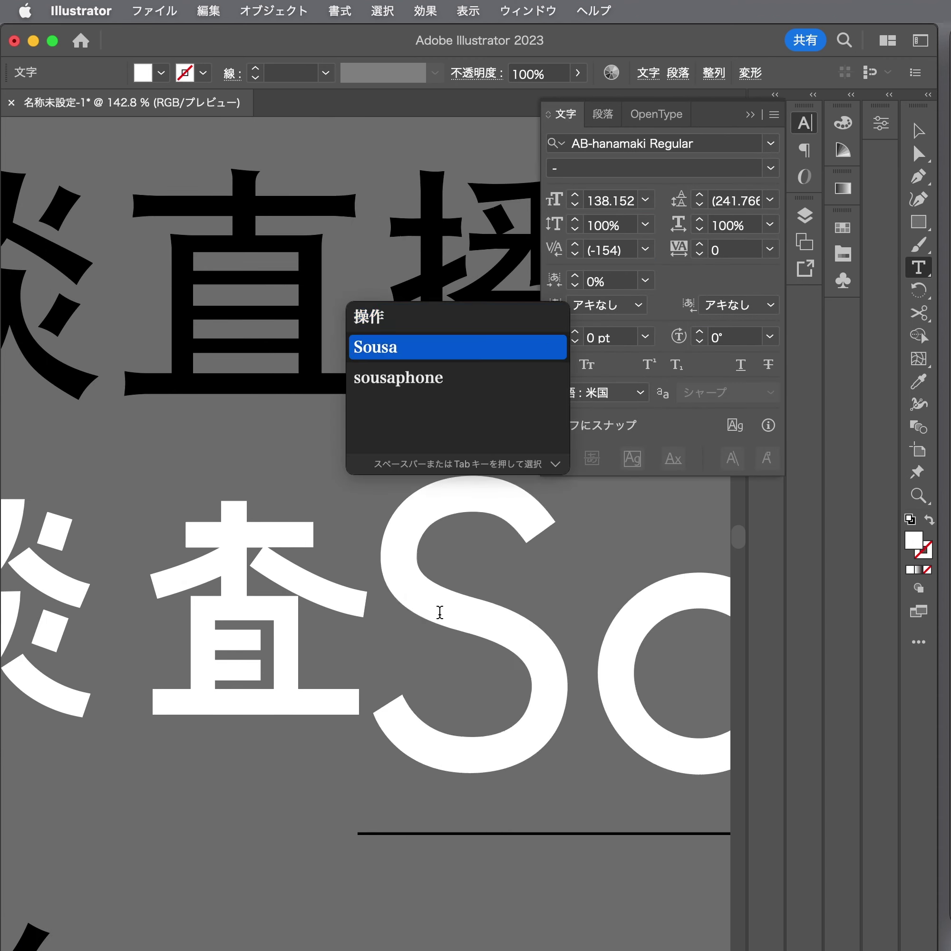
pyautogui.press('space')
pyautogui.press('Return')
pyautogui.scroll(-3, 440, 622)
pyautogui.press('Escape')
pyautogui.moveTo(651, 746); pyautogui.dragTo(519, 636)
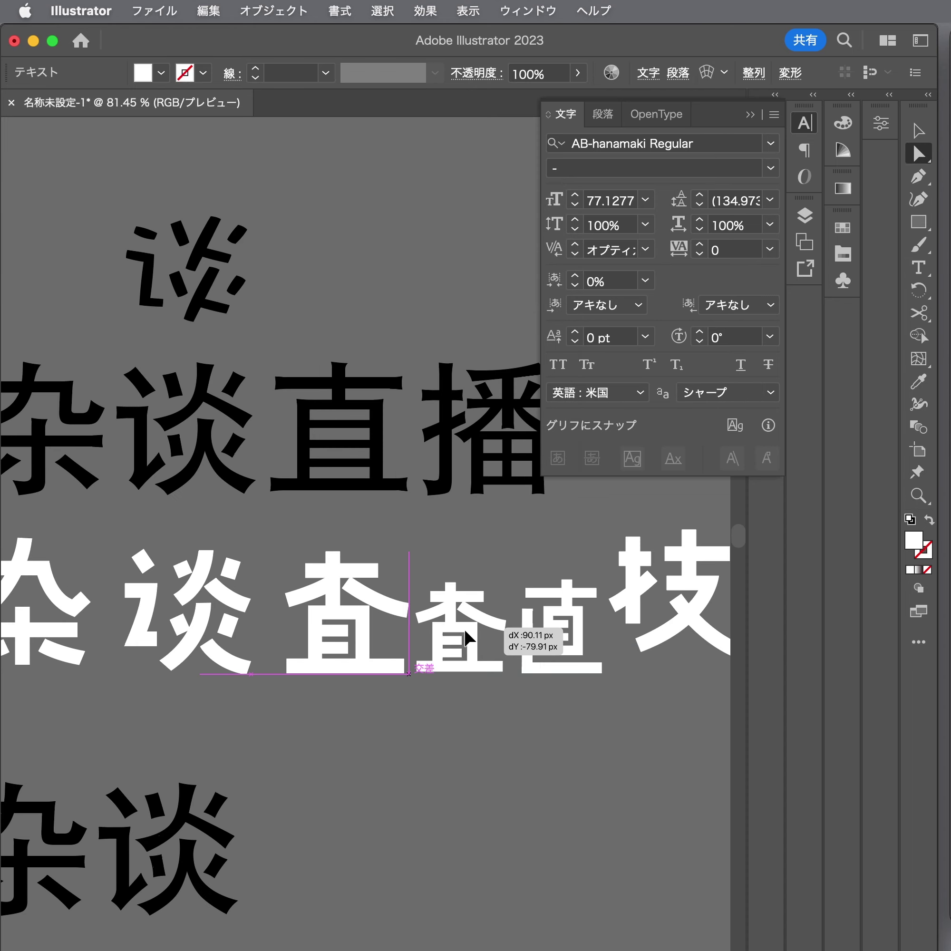
pyautogui.scroll(3, 519, 637)
# Show the Transform panel and line the second 查 up over the first
pyautogui.hscroll(-4, 336, 581)
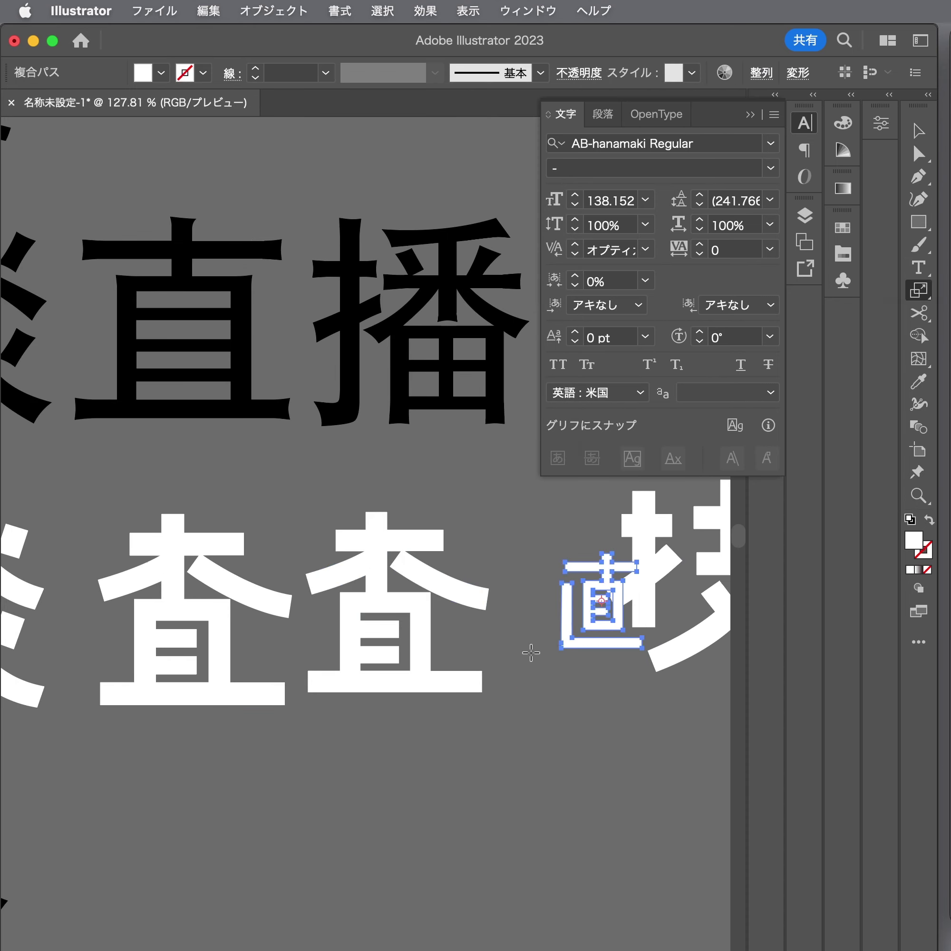
pyautogui.click(804, 89)
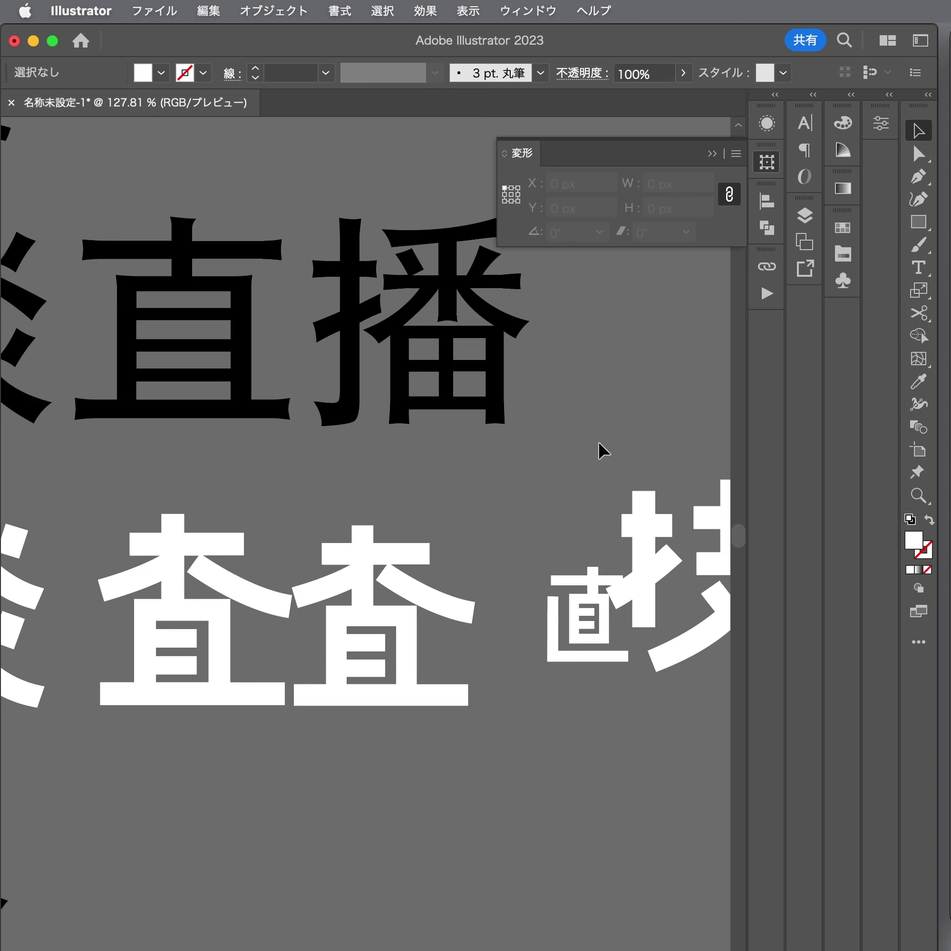
pyautogui.press('a')
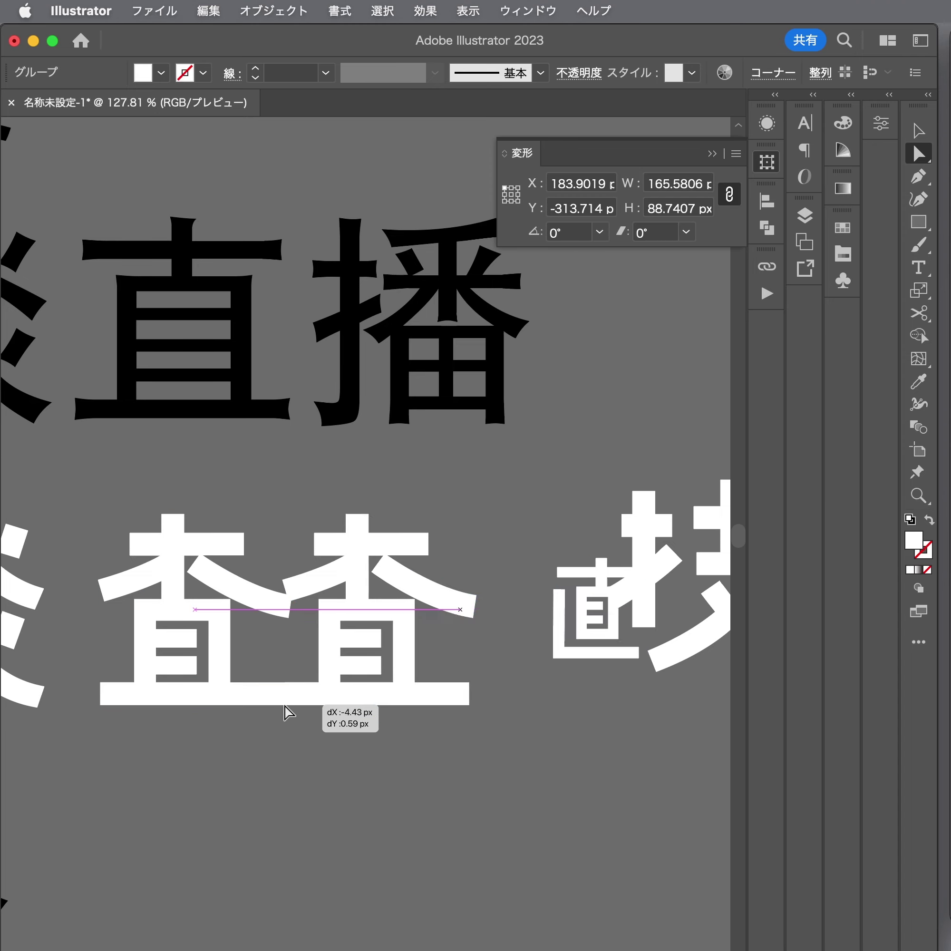
pyautogui.moveTo(287, 712); pyautogui.dragTo(287, 712)
# Scale the small outlined 直 uniformly to 400%, then deselect
pyautogui.press('c')
pyautogui.keyDown('alt'); pyautogui.click(478, 675); pyautogui.keyUp('alt')
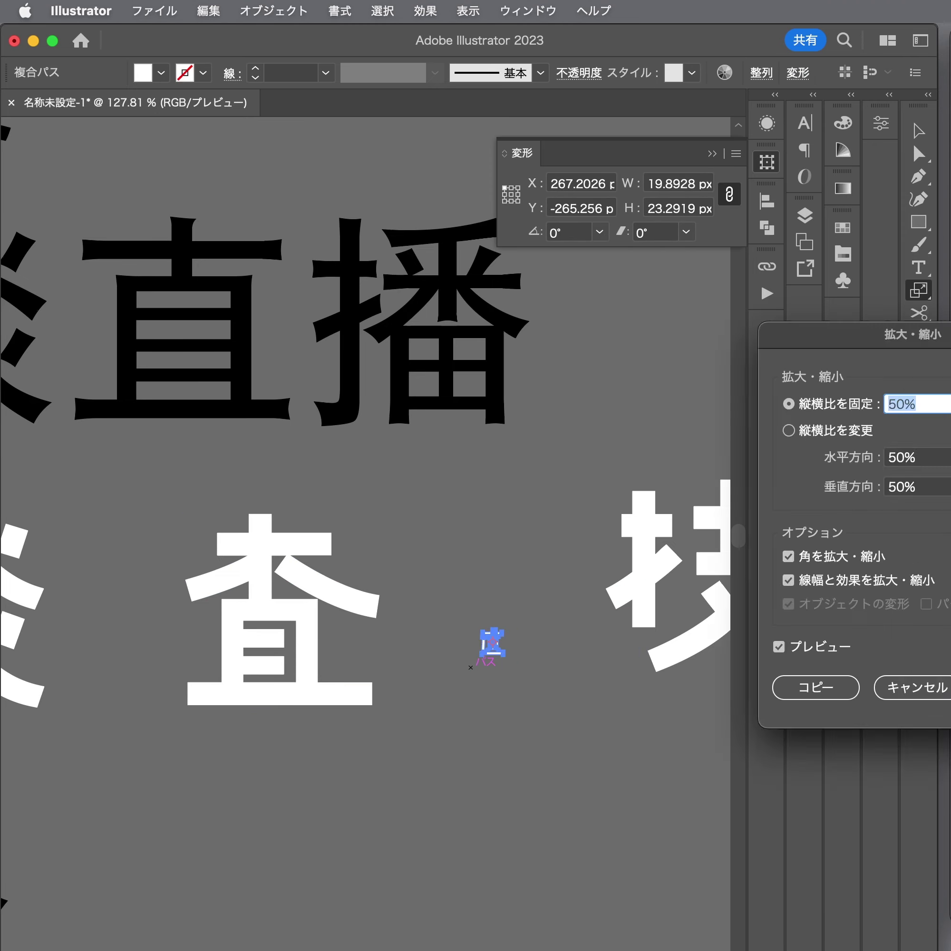
pyautogui.write('400')
pyautogui.press('Return')
pyautogui.press('v')
pyautogui.scroll(-2, 413, 615)
pyautogui.scroll(3, 413, 615)
pyautogui.press('a')
pyautogui.click(384, 528)
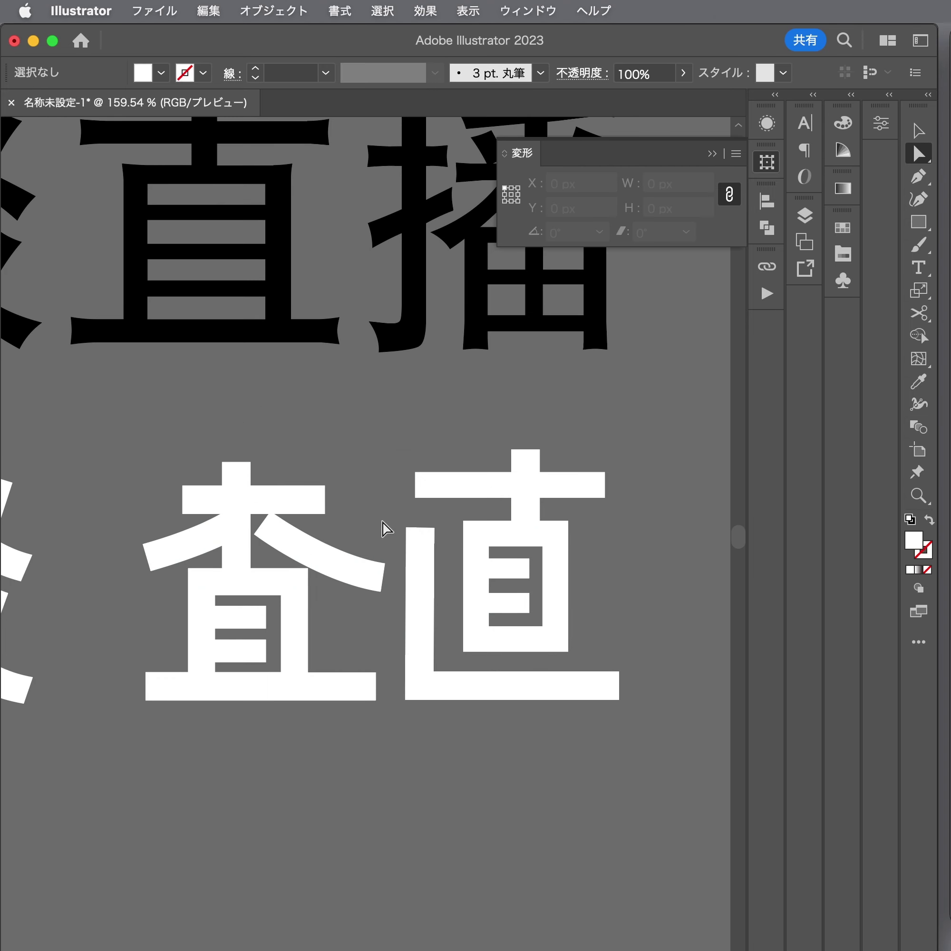
# Select the white 查 glyph with Direct Selection and inspect its anchors in Outline view
pyautogui.hscroll(-1, 387, 534)
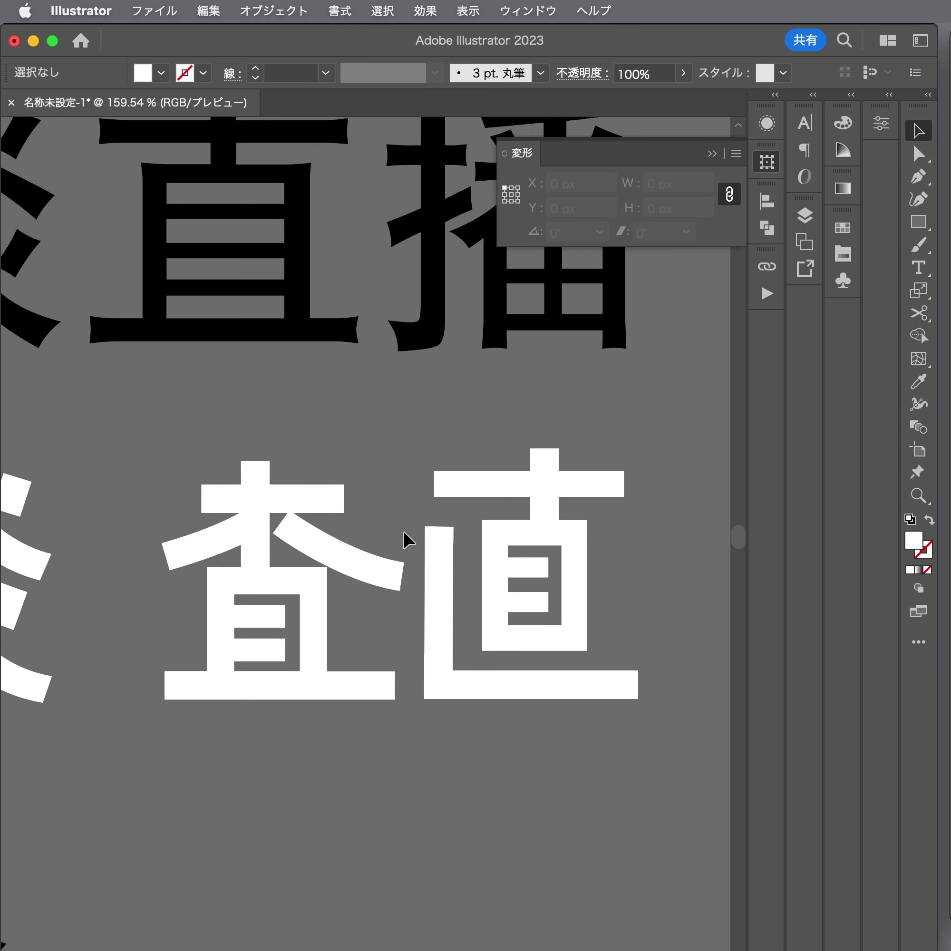
pyautogui.press('a')
pyautogui.scroll(-2, 394, 534)
pyautogui.scroll(2, 391, 537)
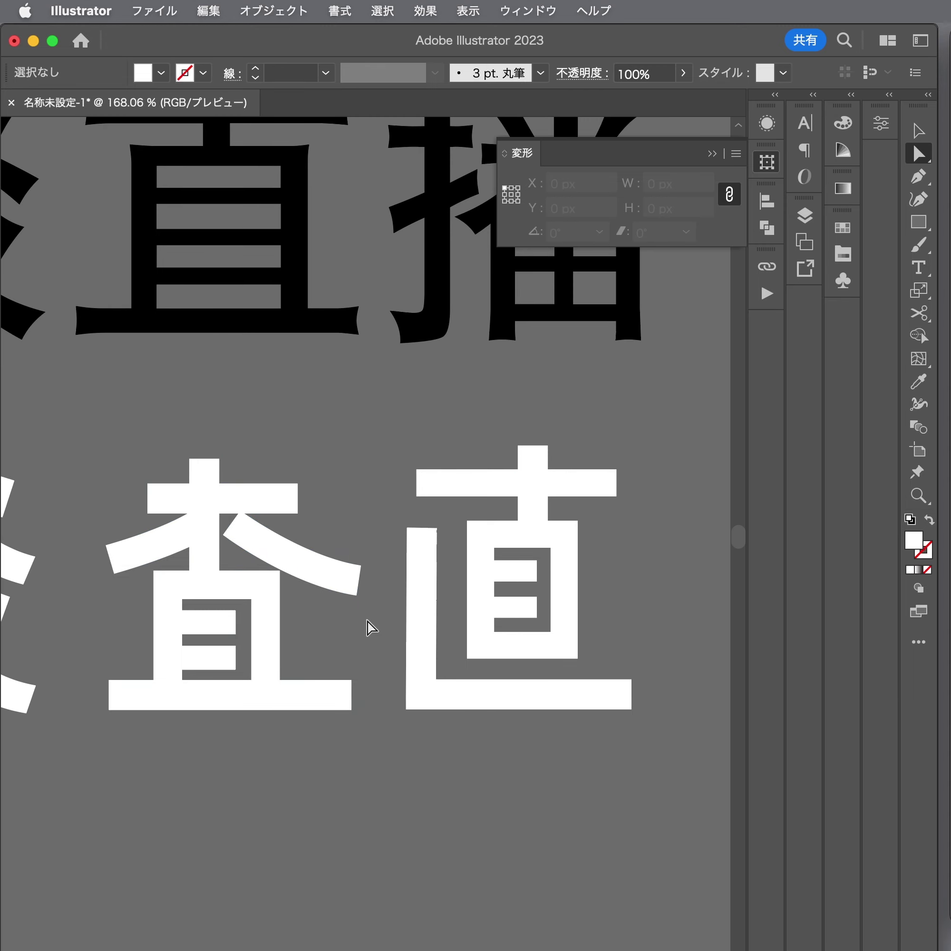
pyautogui.scroll(-2, 395, 574)
pyautogui.scroll(2, 450, 574)
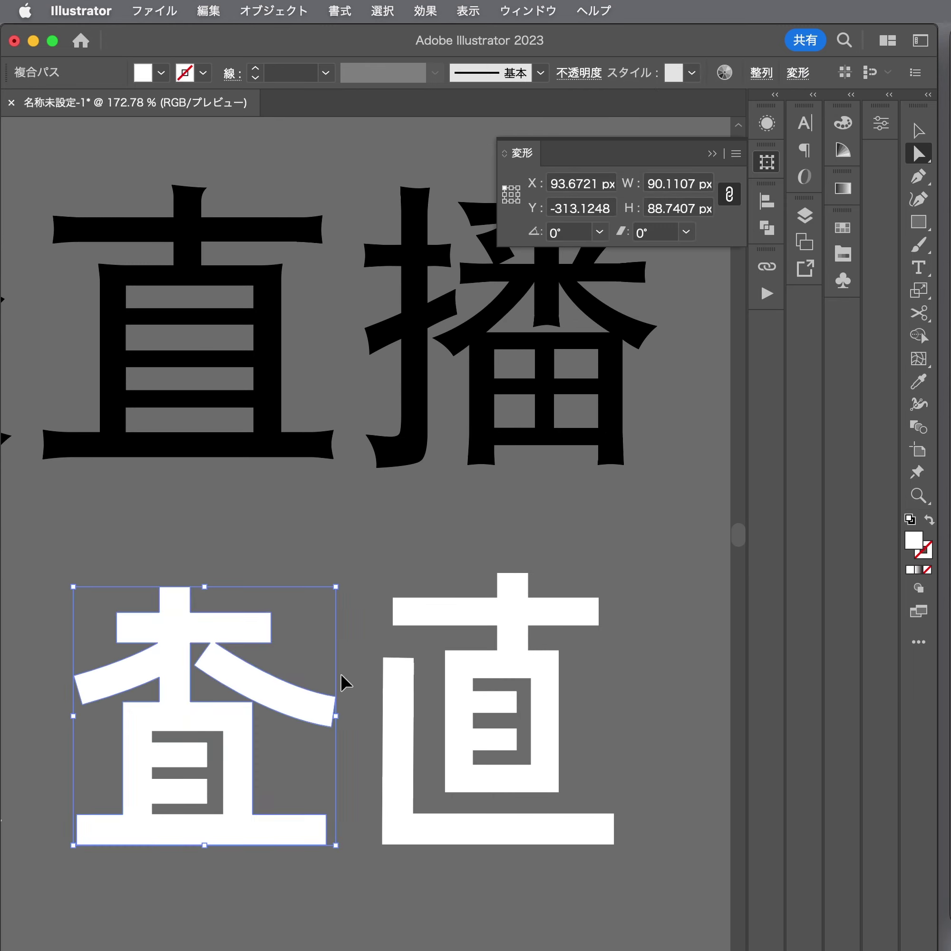
pyautogui.scroll(5, 220, 589)
pyautogui.scroll(-10, 349, 640)
pyautogui.click(255, 664)
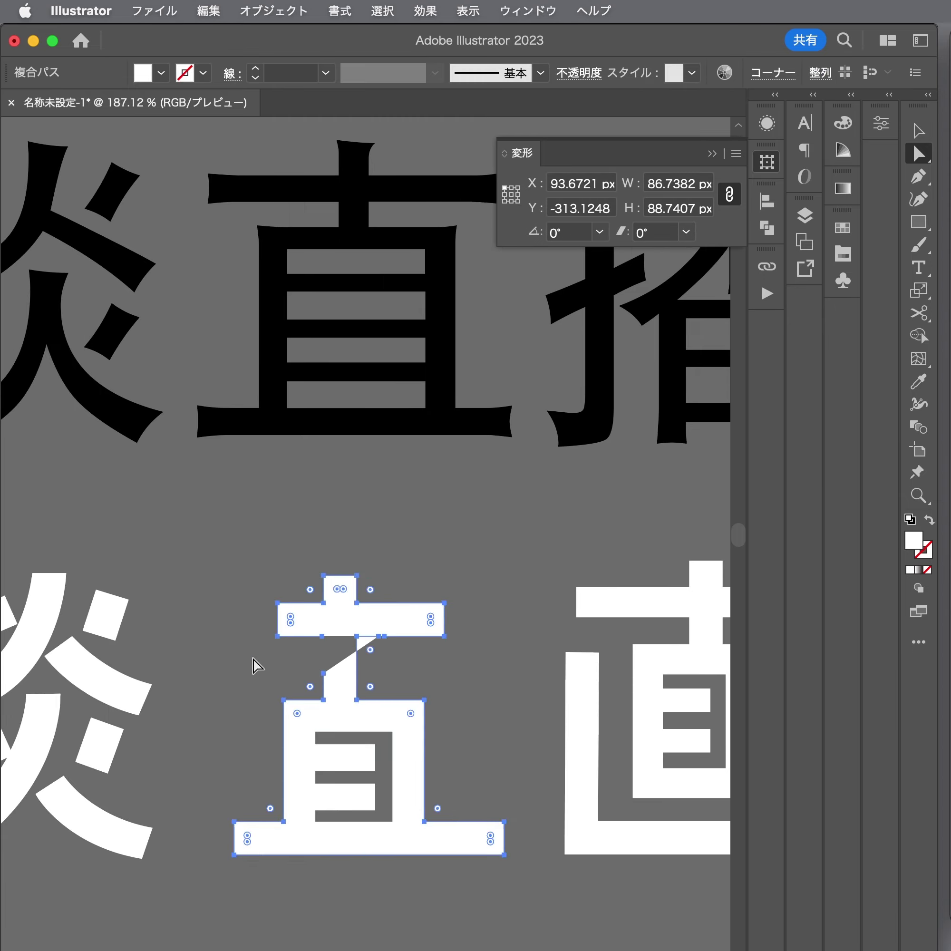
pyautogui.hotkey('ctrl', 'y')
pyautogui.scroll(8, 350, 709)
pyautogui.click(534, 420)
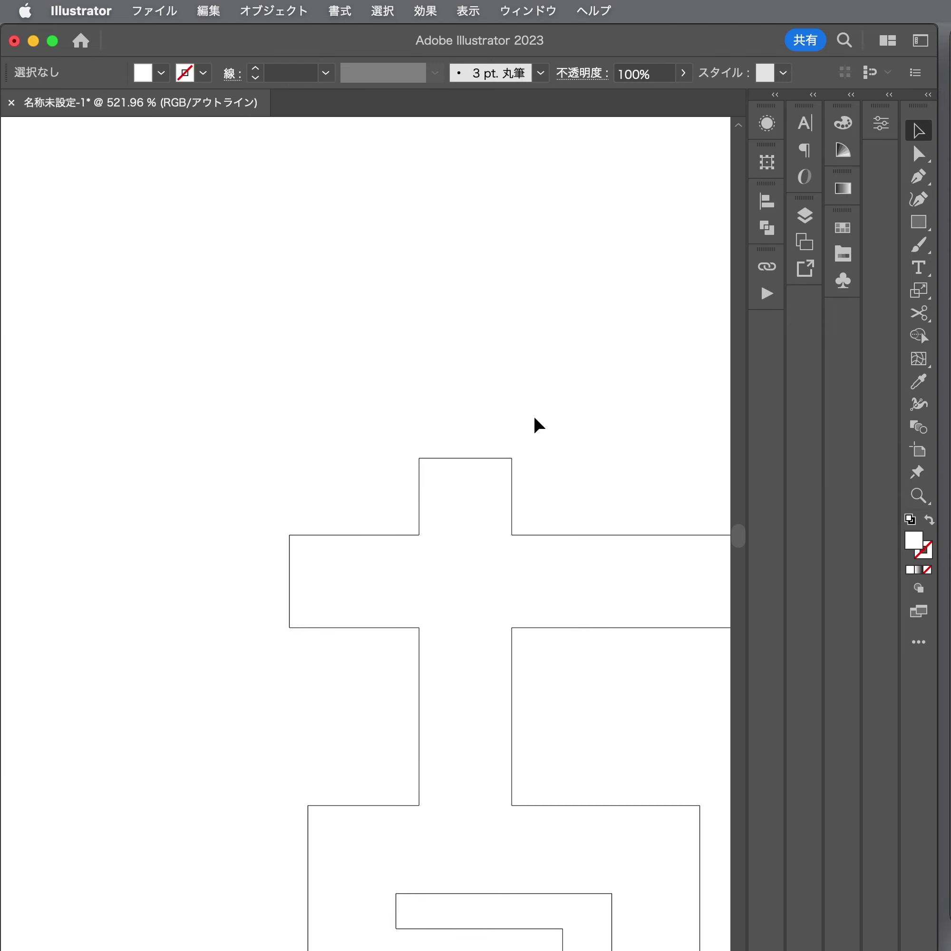
pyautogui.hotkey('ctrl', 'y')
# Reshape 查 into 直 by tidying the 目 anchors and extending the top stroke right
pyautogui.scroll(-6, 452, 532)
pyautogui.scroll(2, 432, 644)
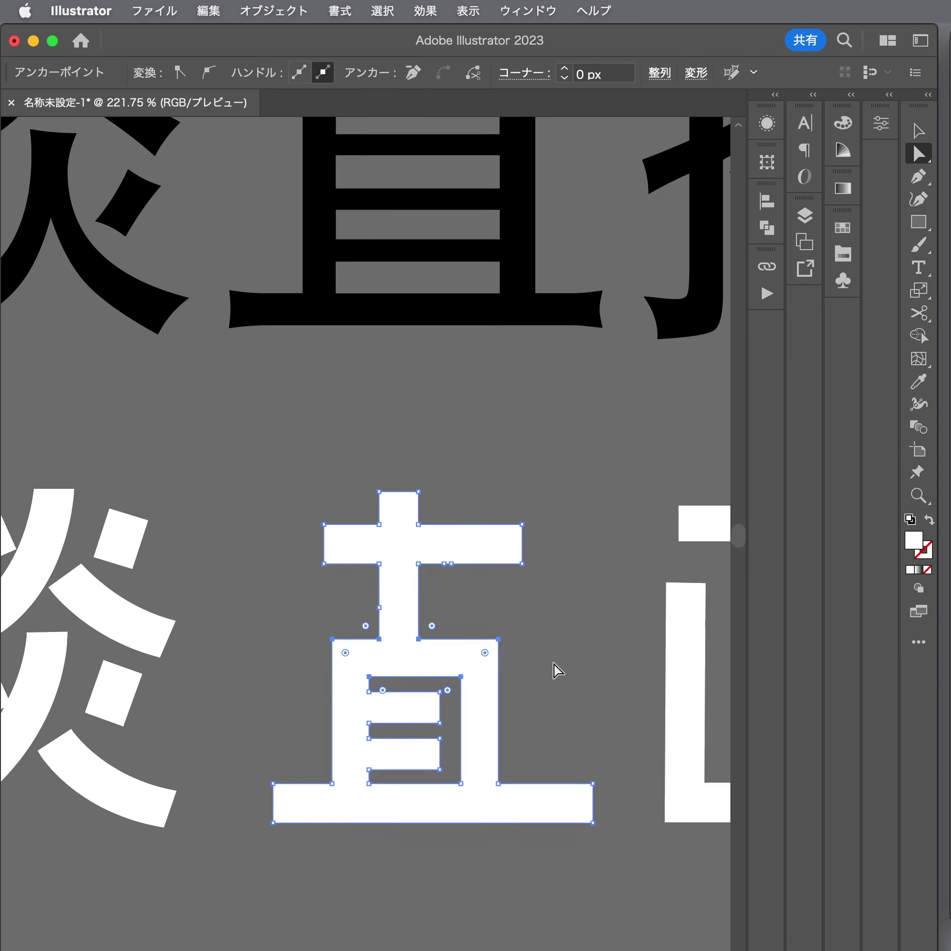
pyautogui.moveTo(496, 592); pyautogui.dragTo(496, 589)
pyautogui.hotkey('ctrl', 'y')
pyautogui.scroll(10, 664, 624)
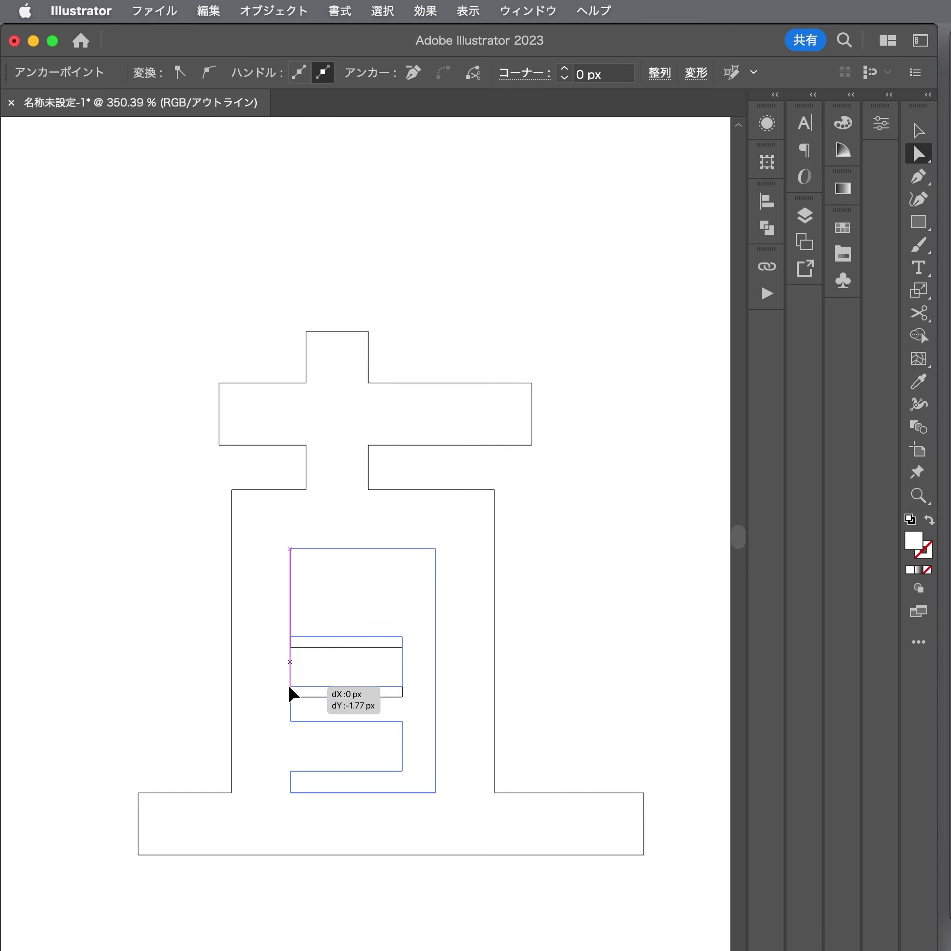
pyautogui.hotkey('ctrl', 'y')
pyautogui.scroll(-5, 505, 725)
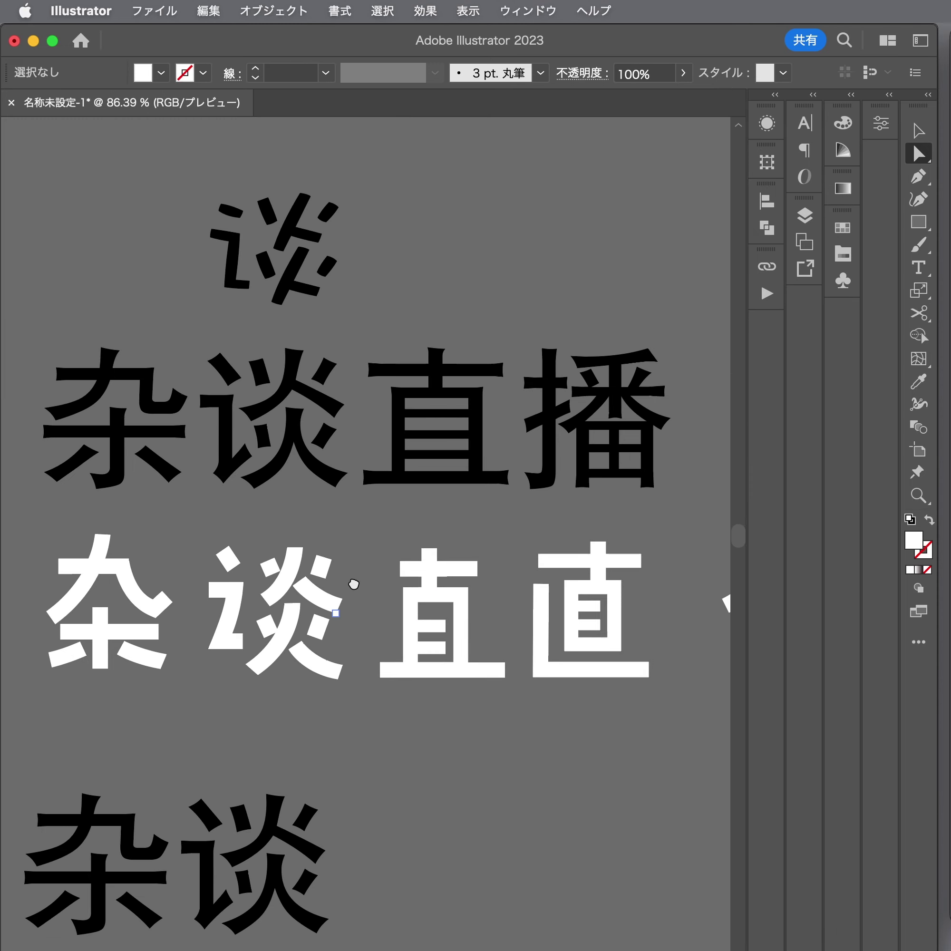
pyautogui.scroll(2, 484, 573)
pyautogui.scroll(1, 298, 589)
pyautogui.moveTo(421, 580); pyautogui.dragTo(446, 579)
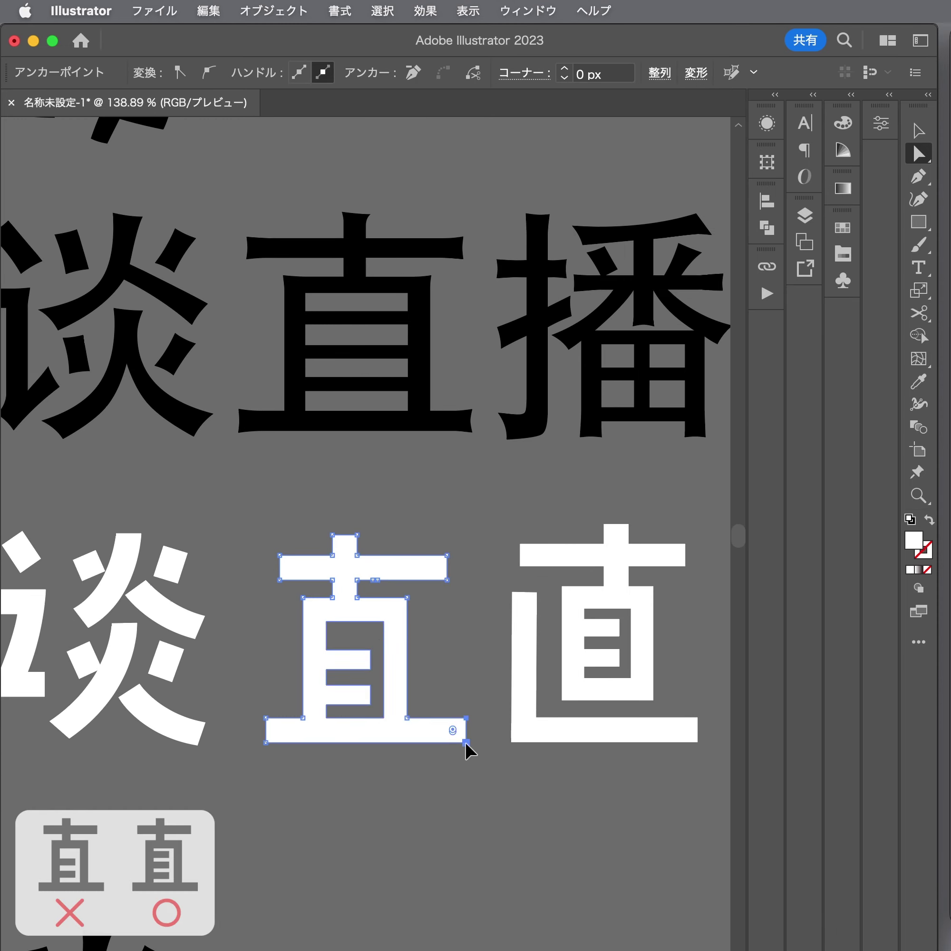
pyautogui.scroll(-3, 430, 544)
pyautogui.hscroll(2, 488, 552)
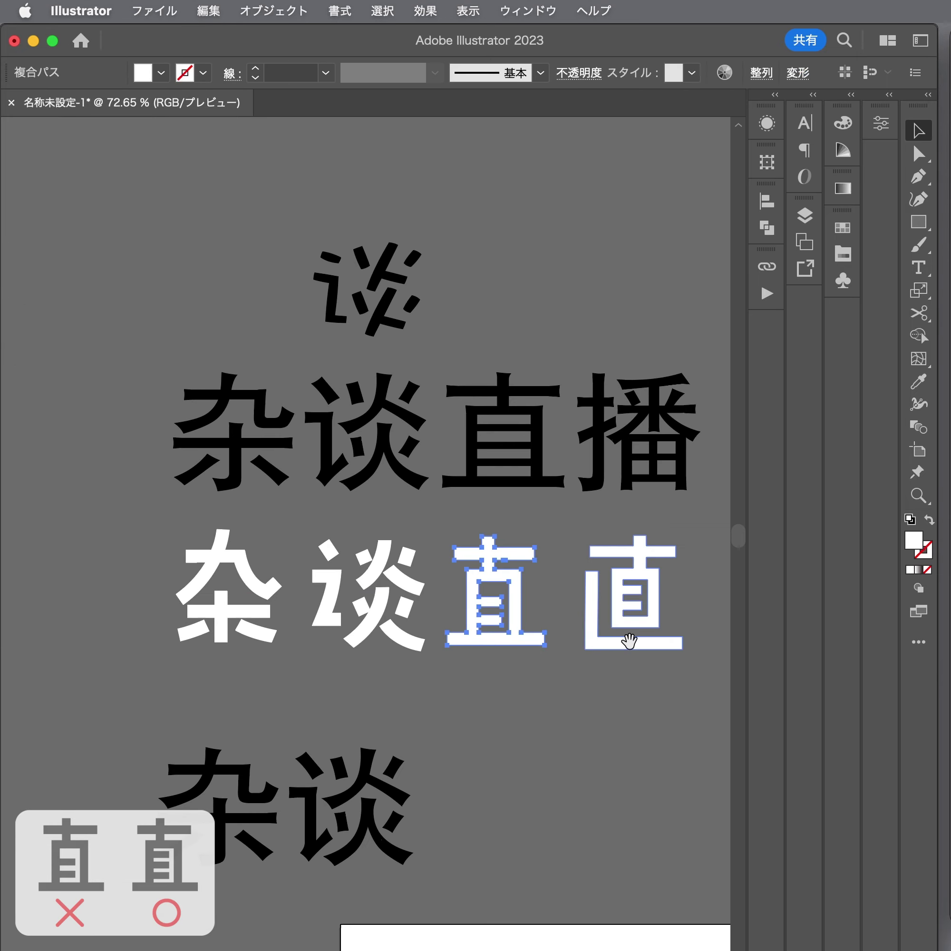
pyautogui.hscroll(10, 452, 626)
# Move the 扌 part beside 番 to form 播 and select the new group
pyautogui.click(452, 626)
pyautogui.scroll(4, 341, 474)
pyautogui.moveTo(175, 579); pyautogui.dragTo(333, 582)
pyautogui.scroll(3, 246, 525)
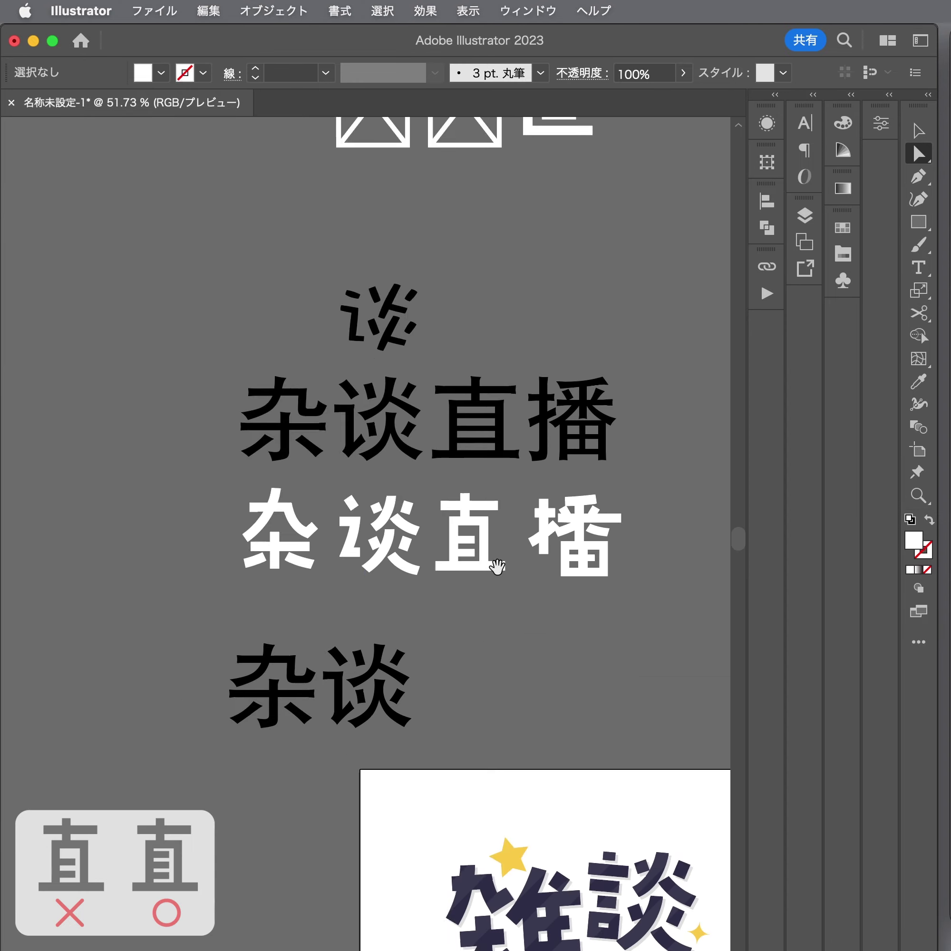
pyautogui.scroll(4, 350, 374)
pyautogui.click(587, 554)
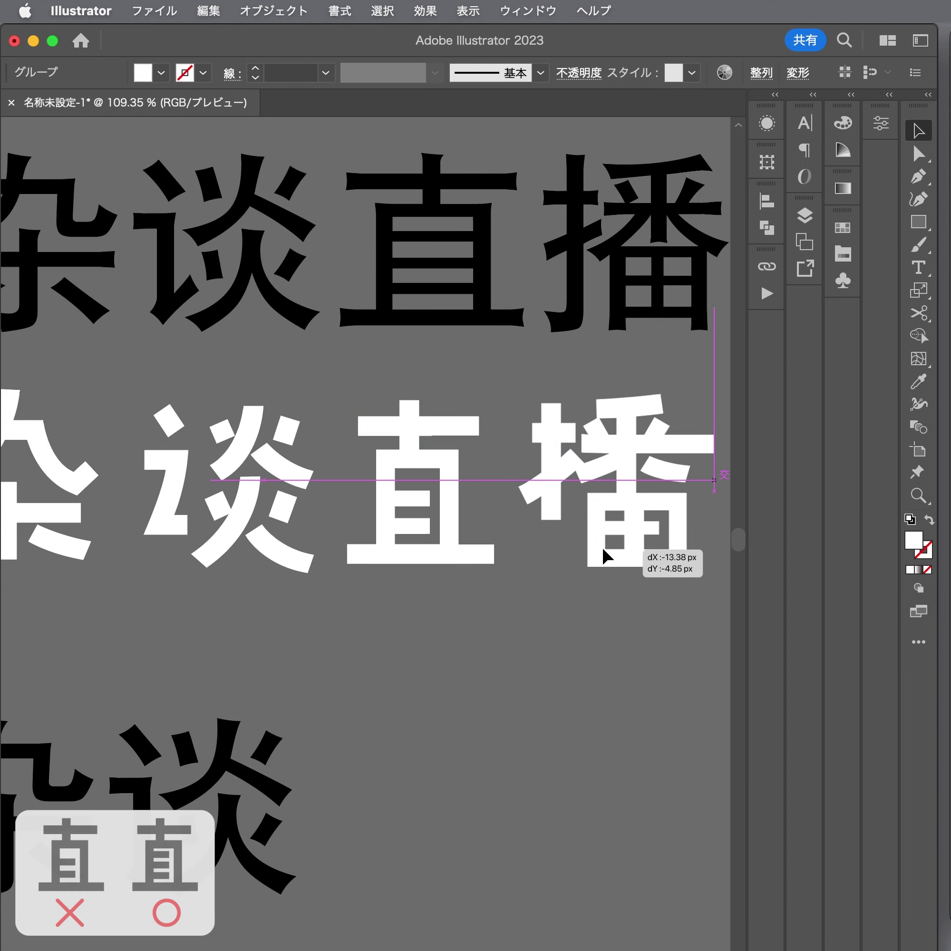
pyautogui.scroll(-5, 602, 546)
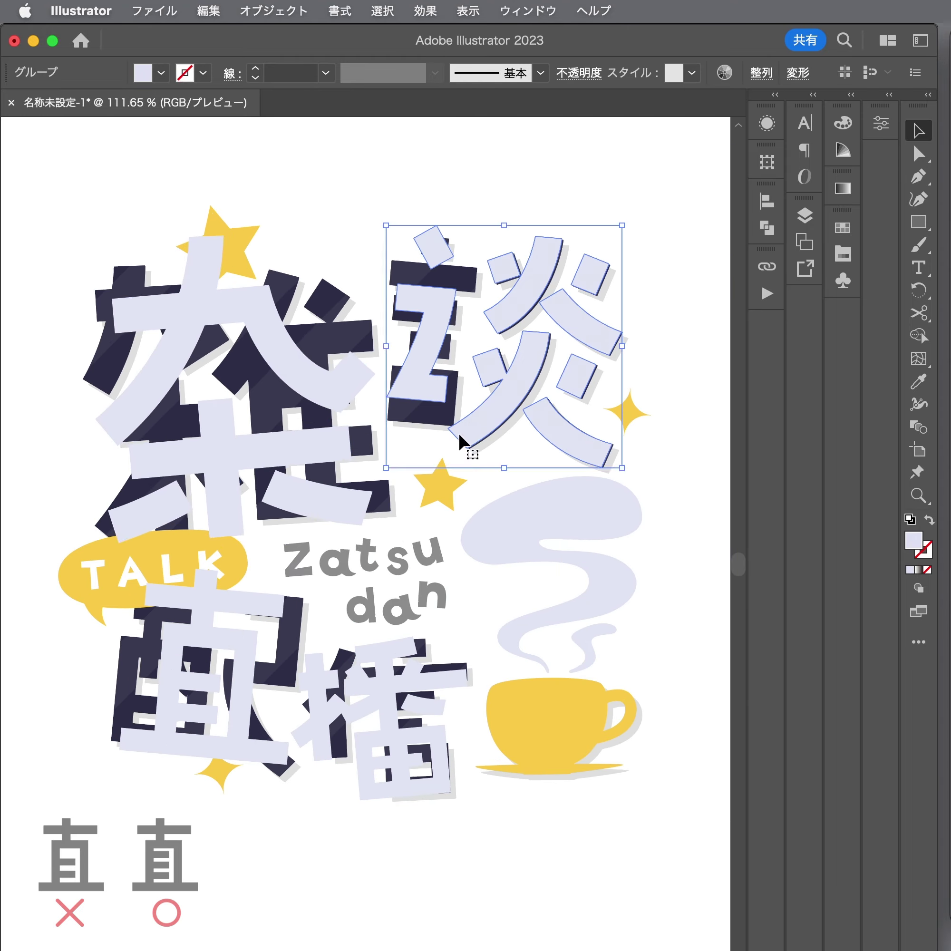
# Open the Layers panel to locate the Free / TALK text
pyautogui.click(804, 216)
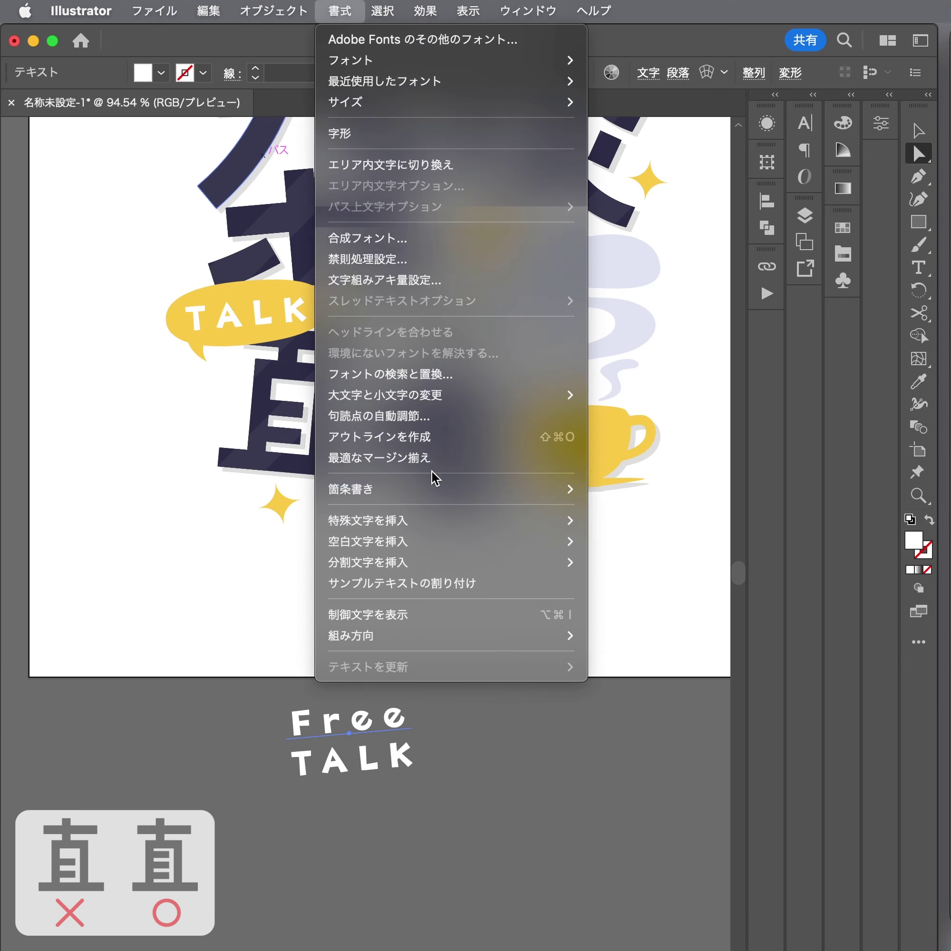
# Change Free to uppercase FREE and shift its F and E individually
pyautogui.click(638, 396)
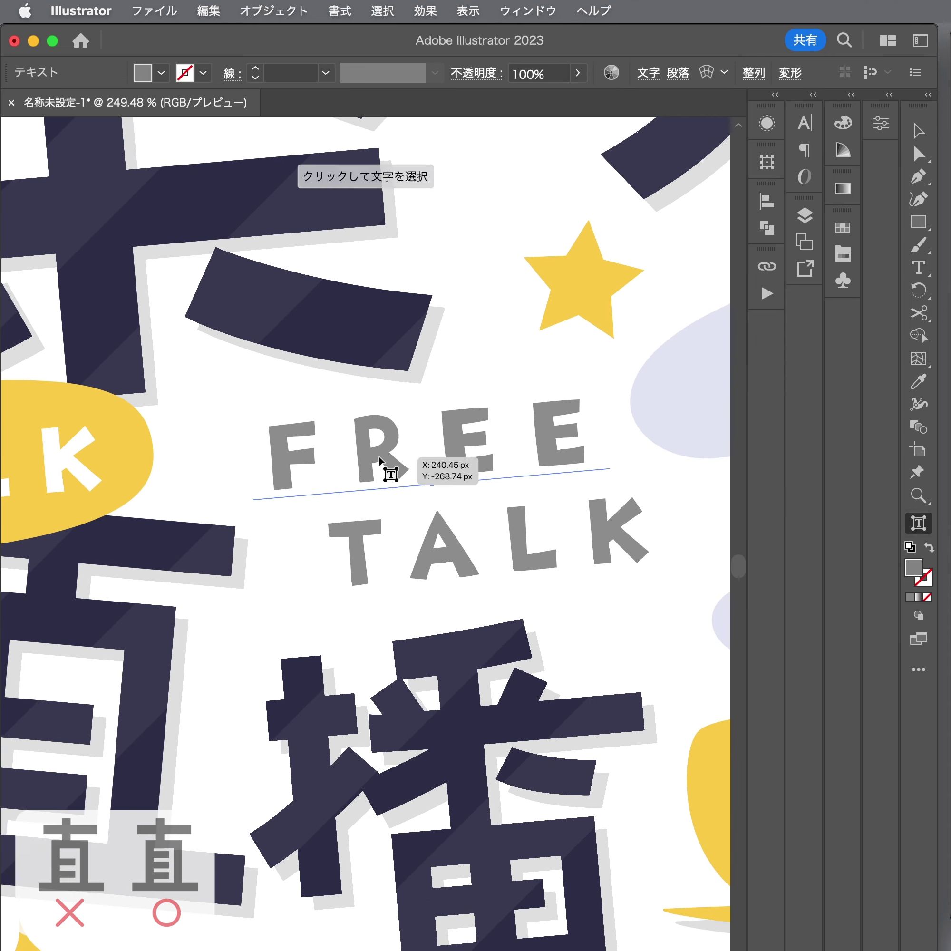
pyautogui.click(318, 422)
pyautogui.moveTo(318, 423); pyautogui.dragTo(333, 425)
pyautogui.click(446, 434)
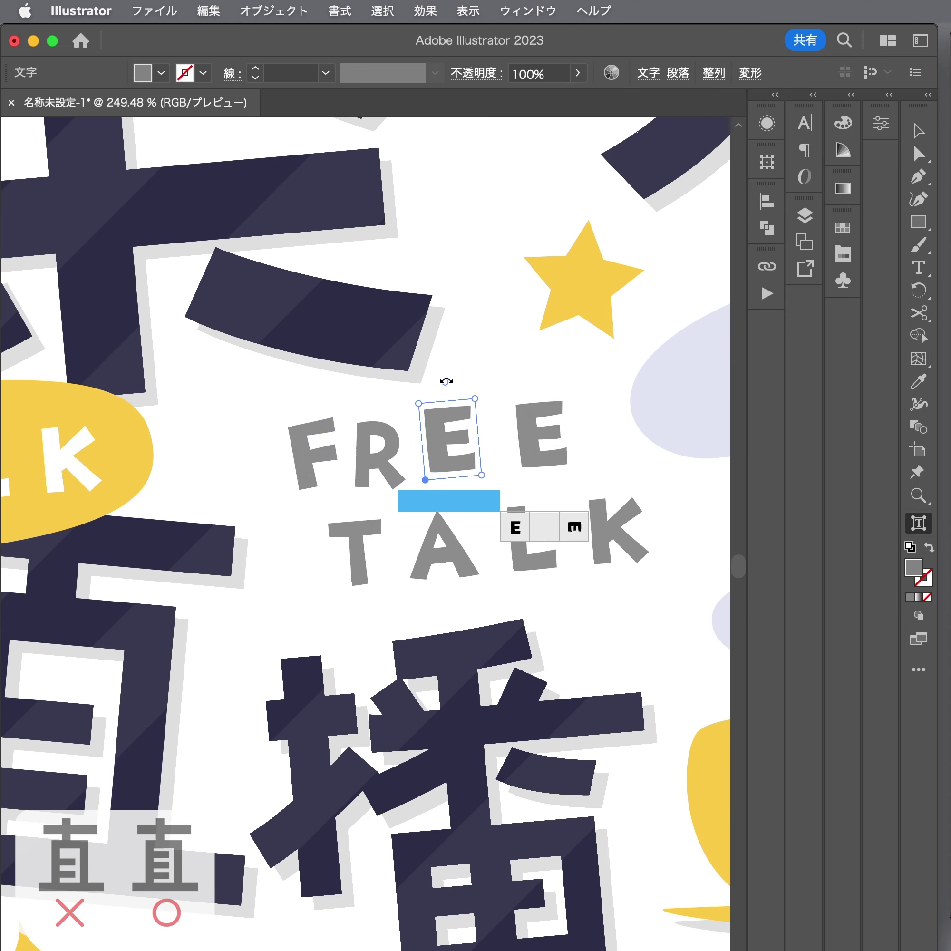
pyautogui.moveTo(464, 400); pyautogui.dragTo(525, 440)
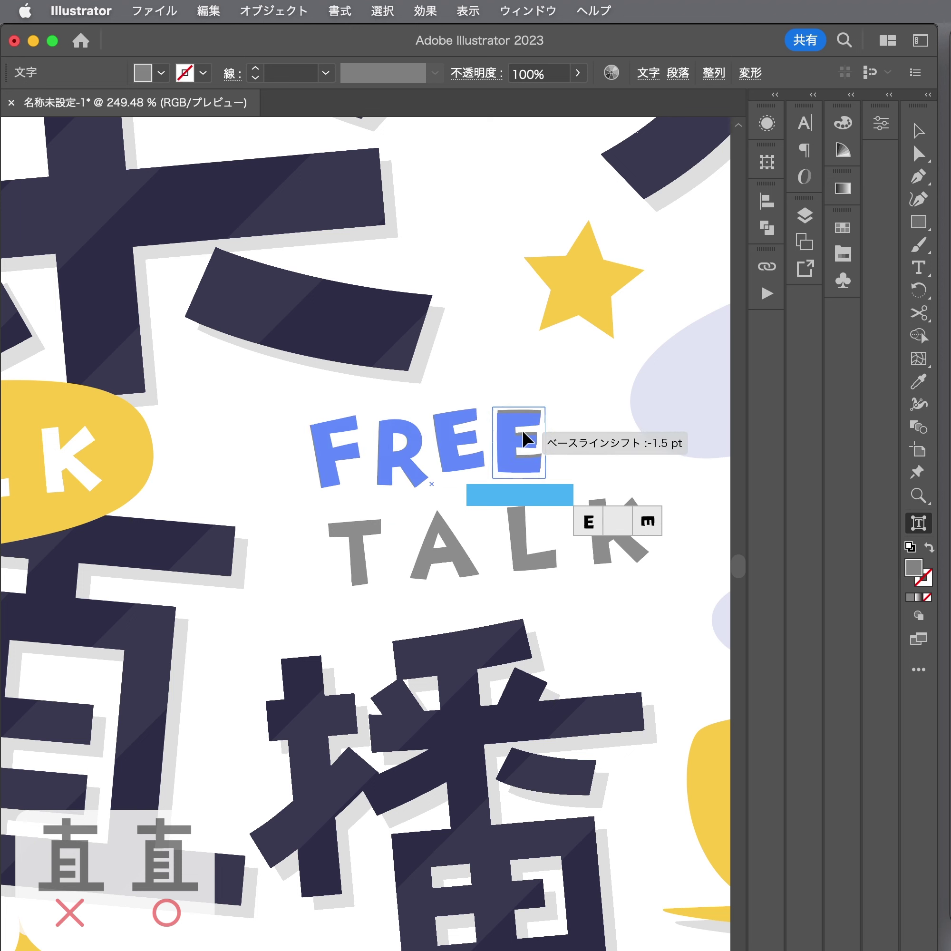
# Move and tilt the T, L and K of TALK with Touch Type, then zoom out
pyautogui.press('a')
pyautogui.click(369, 564)
pyautogui.hotkey('shift', 't')
pyautogui.click(449, 554)
pyautogui.moveTo(450, 487)
pyautogui.mouseDown()
pyautogui.moveTo(427, 551)
pyautogui.moveTo(435, 562)
pyautogui.mouseUp()
pyautogui.moveTo(542, 504); pyautogui.dragTo(509, 457)
pyautogui.moveTo(625, 529); pyautogui.dragTo(572, 547)
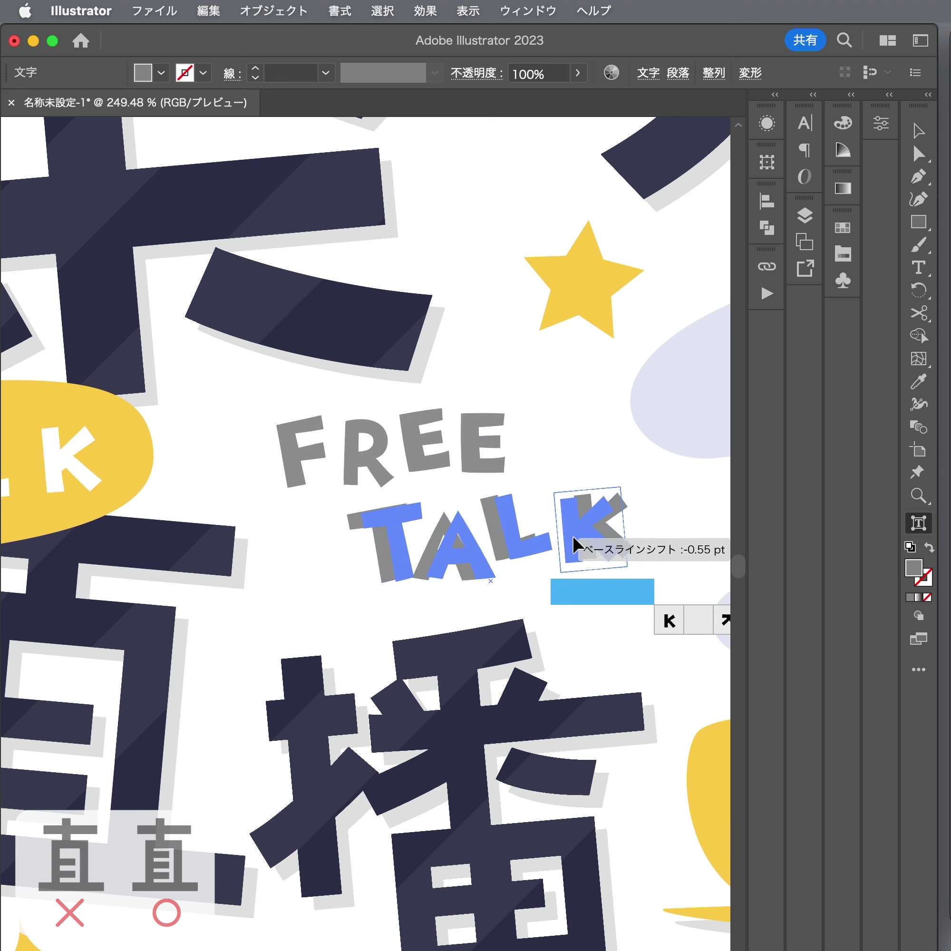
pyautogui.moveTo(592, 488); pyautogui.dragTo(595, 471)
pyautogui.scroll(-3, 452, 516)
pyautogui.scroll(-3, 451, 583)
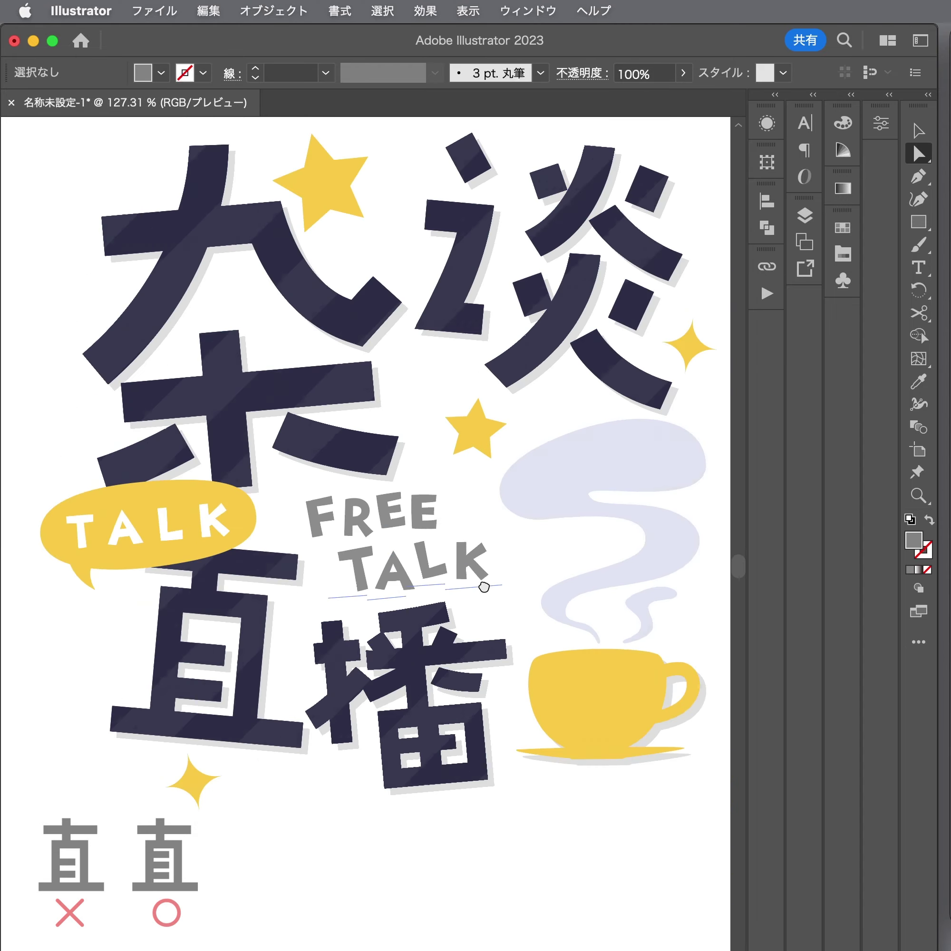
pyautogui.scroll(-2, 451, 584)
# Nudge the 談 character up and left with the arrow keys
pyautogui.scroll(-2, 451, 583)
pyautogui.scroll(3, 500, 499)
pyautogui.click(584, 477)
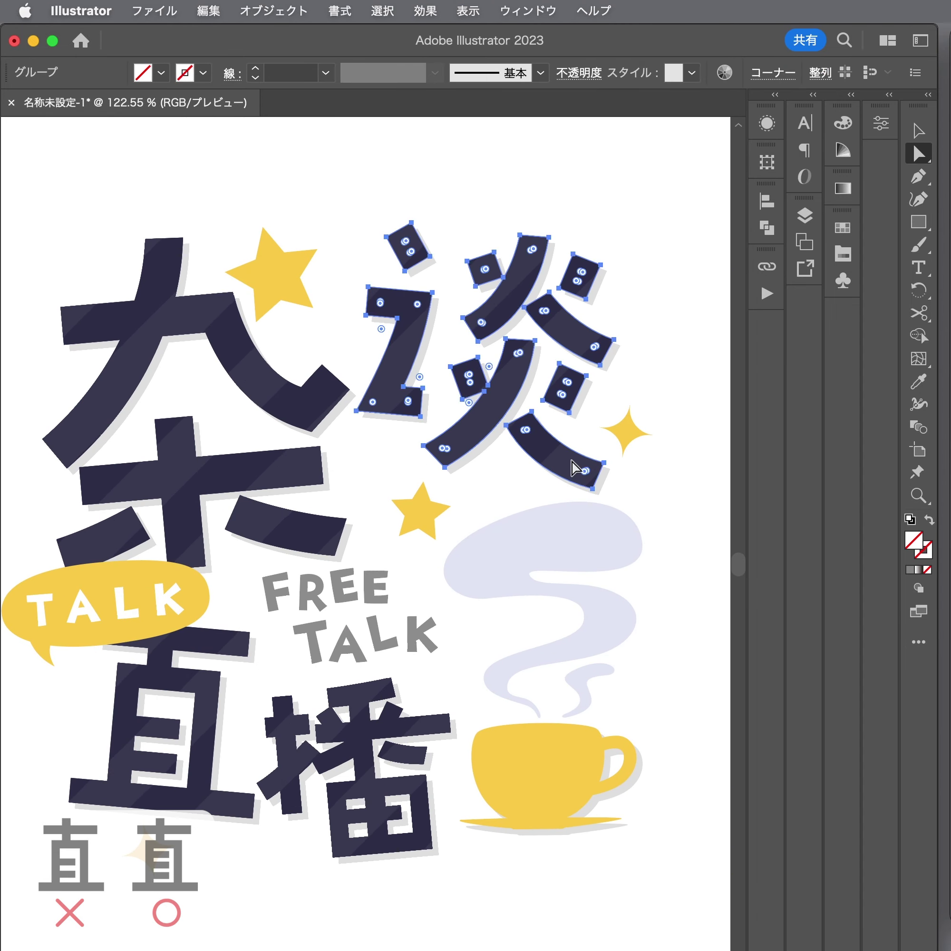
pyautogui.press('Up')
pyautogui.press('Up')
pyautogui.press('Up')
pyautogui.press('Left')
pyautogui.press('Left')
pyautogui.click(364, 741)
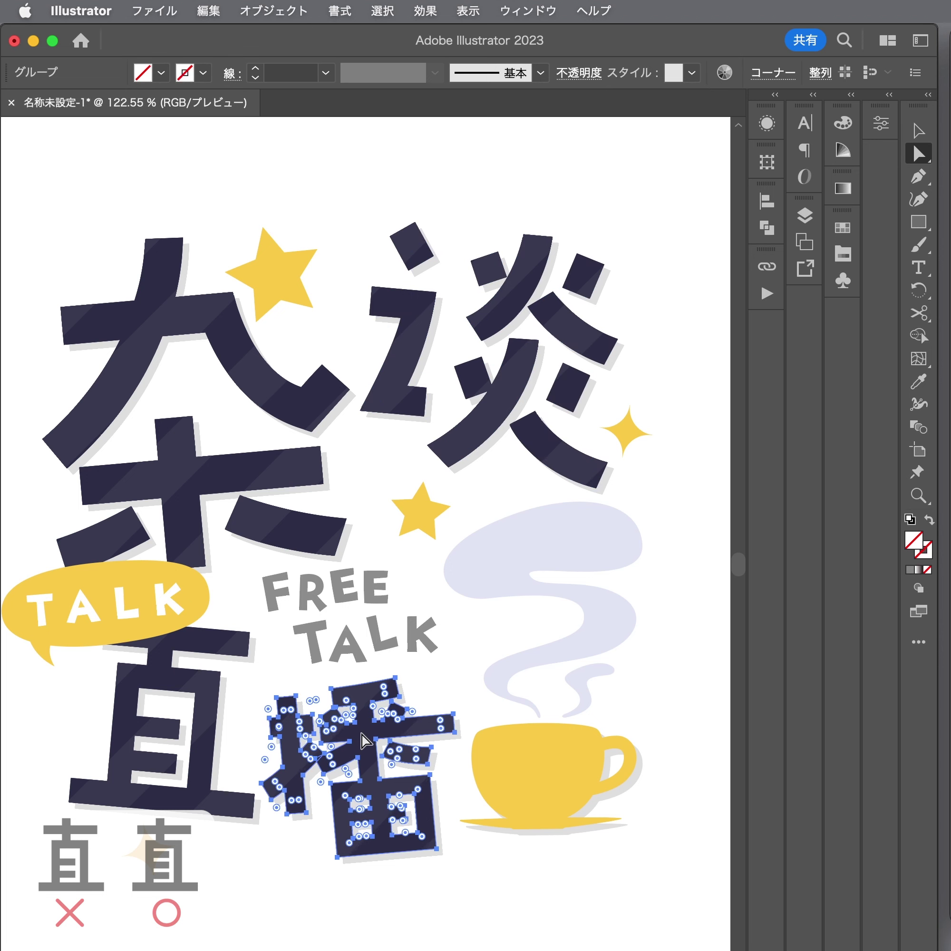
pyautogui.press('shift+super+a')
# Replace ウェルカム on the curved path with the word welcome
pyautogui.scroll(-10, 350, 549)
pyautogui.press('t')
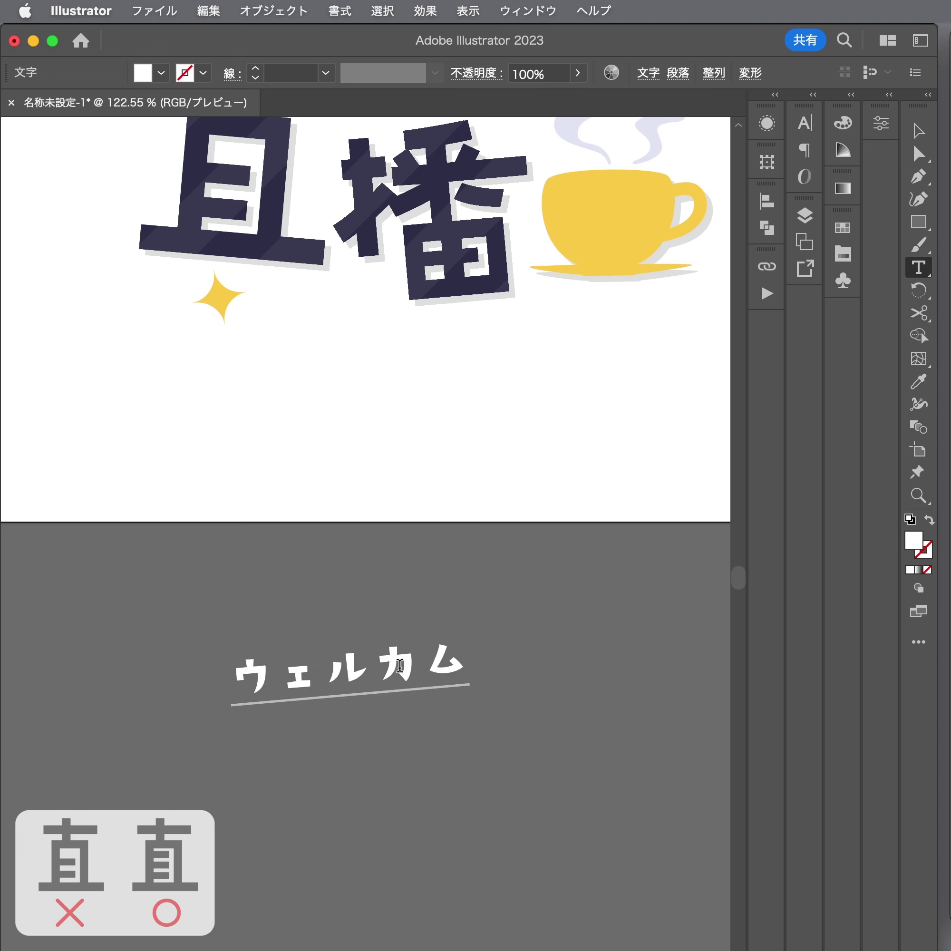
pyautogui.press('space')
pyautogui.press('Return')
pyautogui.press('F10')
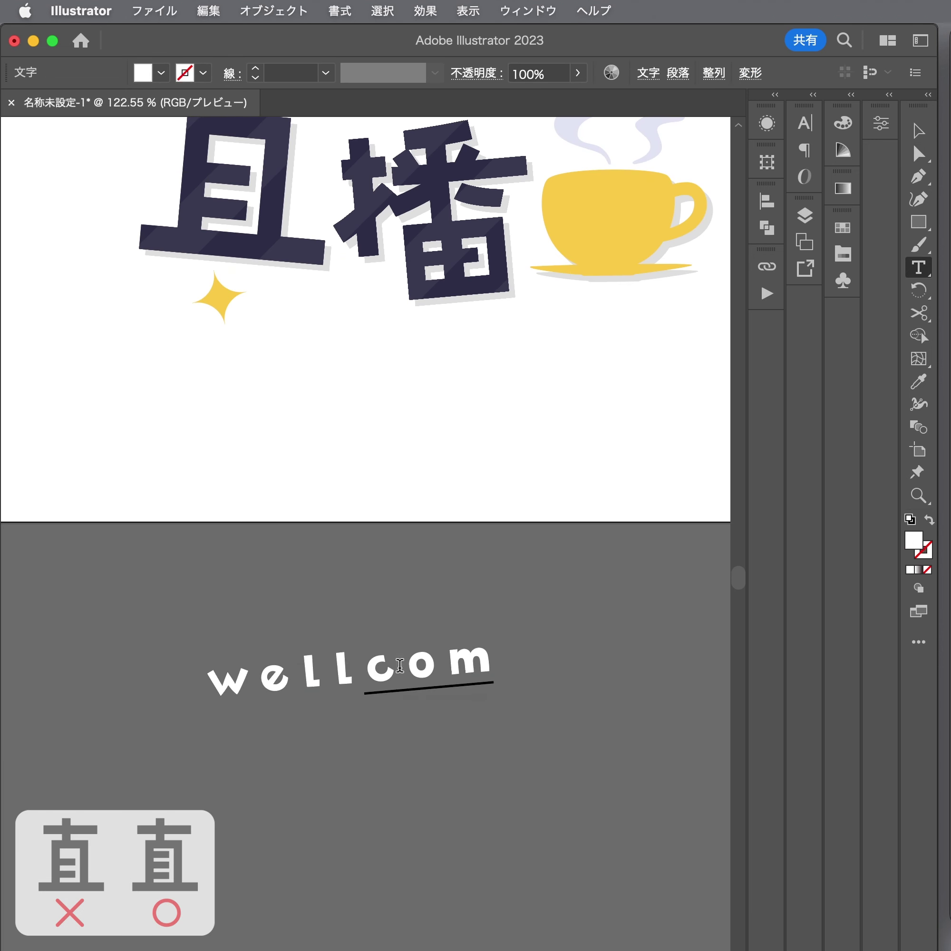
pyautogui.press('Return')
pyautogui.press('Escape')
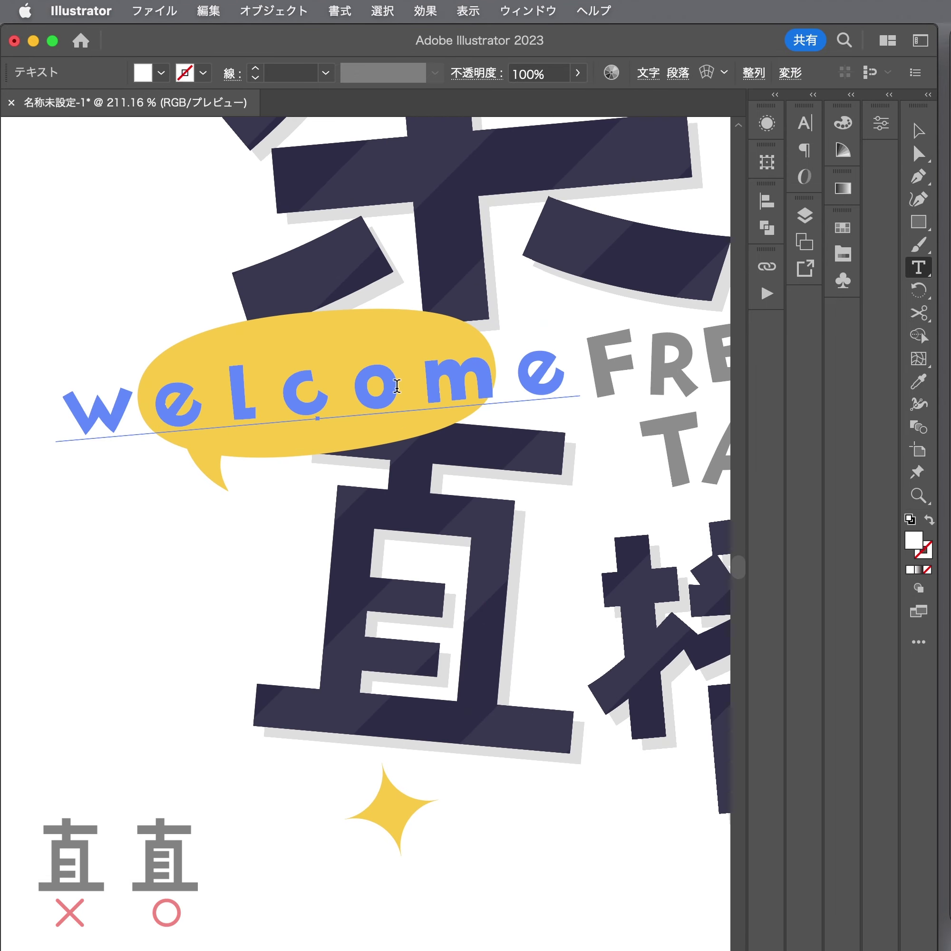
# Select the yellow speech bubble and artwork group and check the Object menu
pyautogui.press('a')
pyautogui.scroll(2, 467, 414)
pyautogui.click(457, 392)
pyautogui.scroll(3, 452, 499)
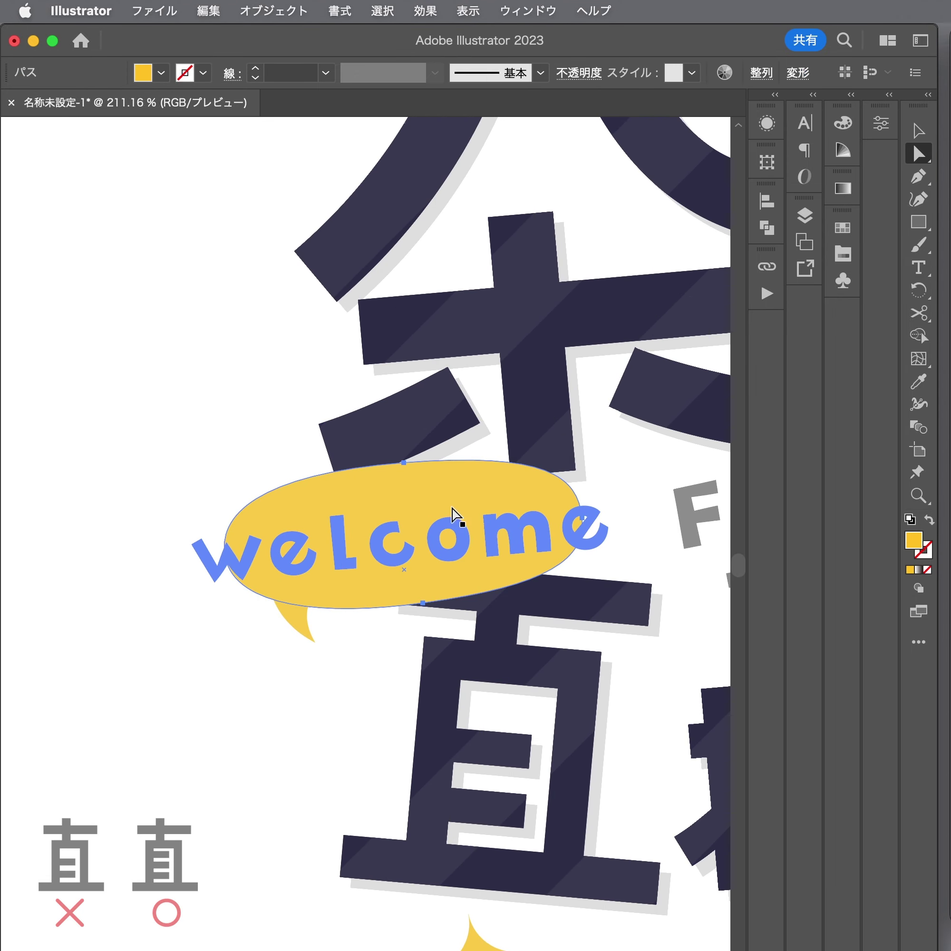
pyautogui.moveTo(413, 542); pyautogui.dragTo(412, 541)
pyautogui.press('v')
pyautogui.click(274, 11)
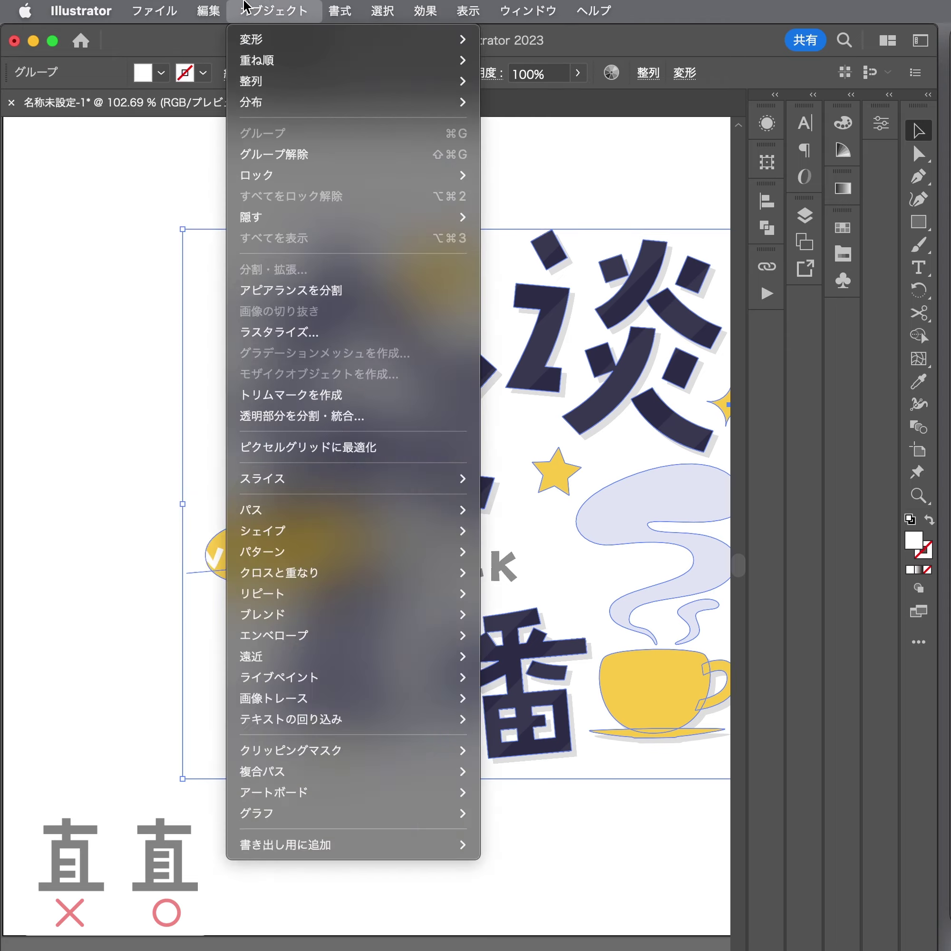
pyautogui.click(43, 265)
# Open the Appearance panel and select the welcome text, bubble shape and tail together
pyautogui.scroll(5, 442, 577)
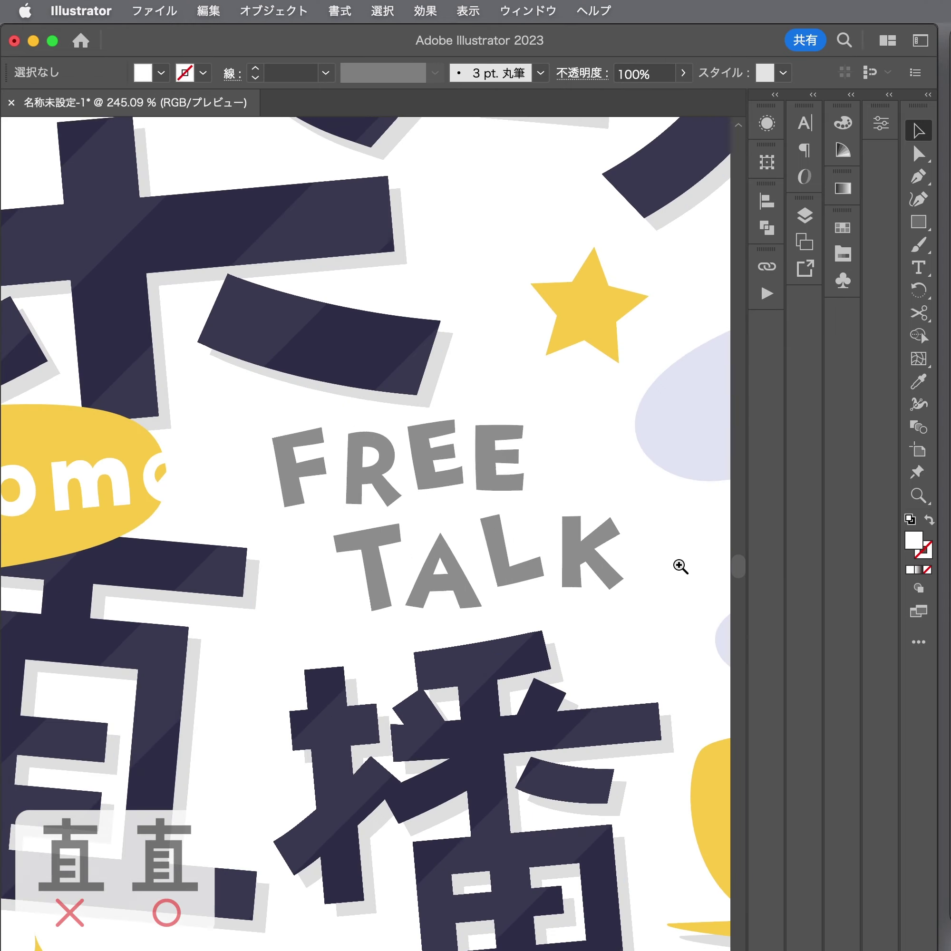
pyautogui.scroll(-2, 273, 547)
pyautogui.scroll(4, 274, 547)
pyautogui.press('a')
pyautogui.click(767, 122)
pyautogui.scroll(-5, 350, 499)
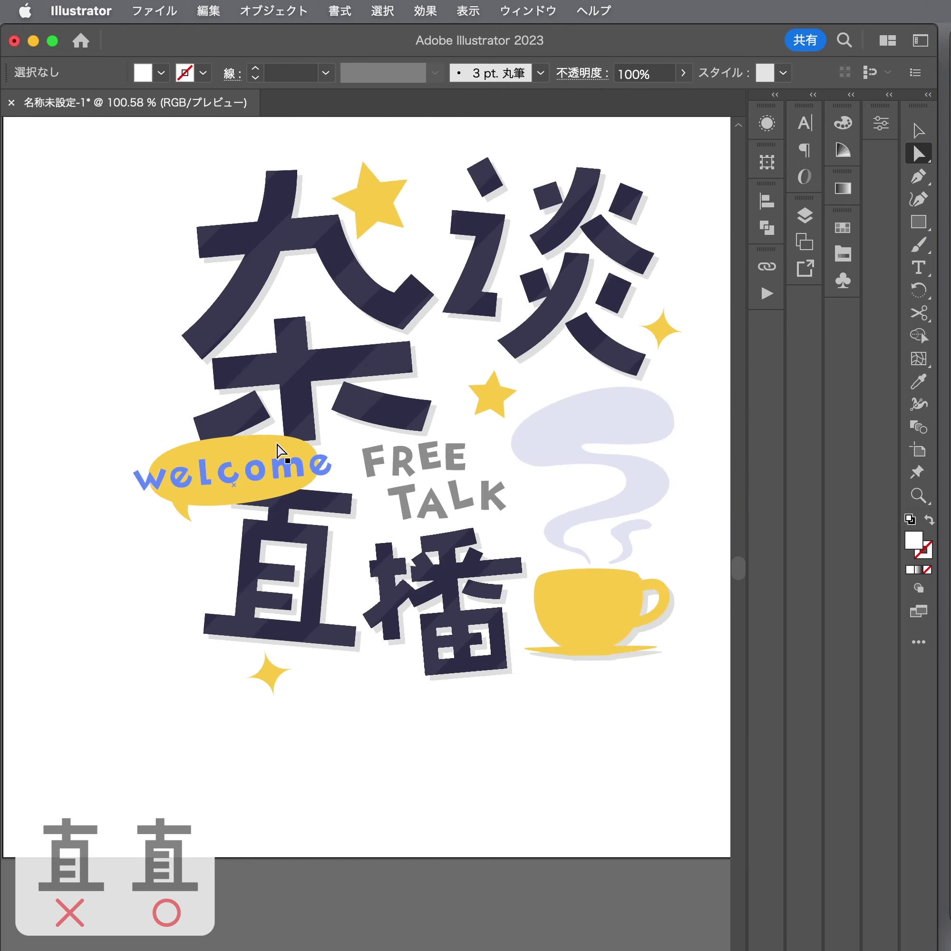
pyautogui.click(212, 467)
pyautogui.scroll(5, 555, 479)
pyautogui.click(397, 435)
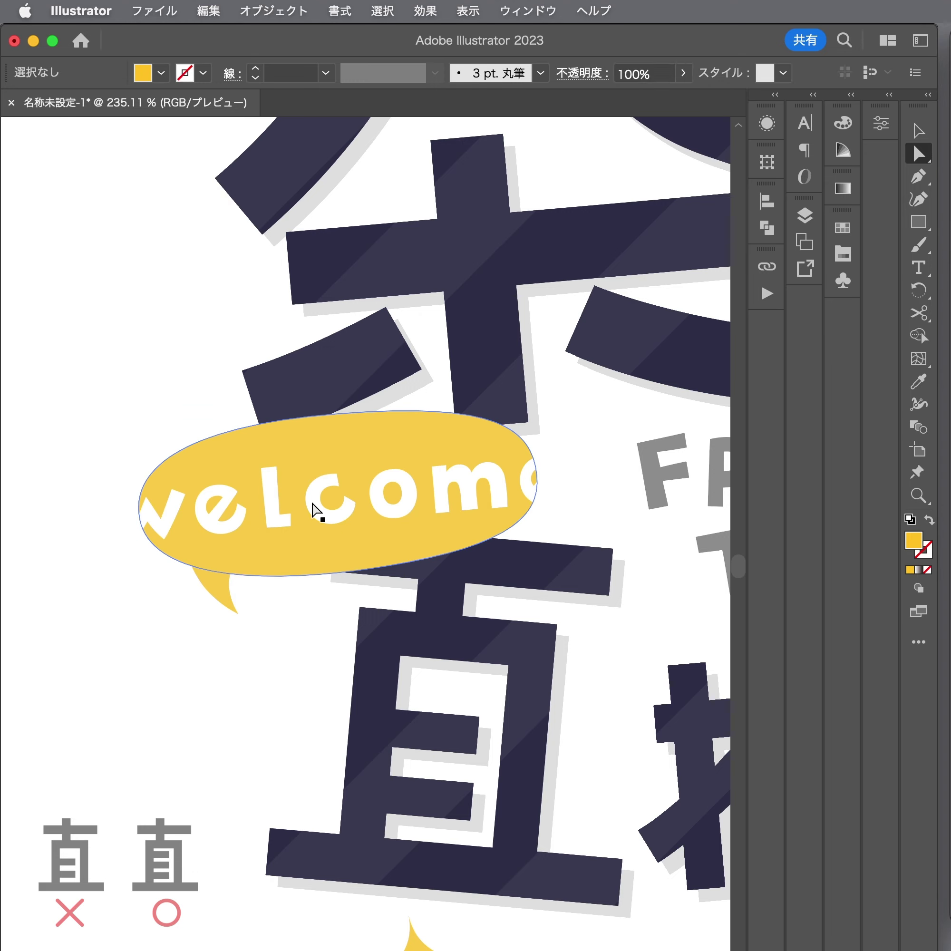
pyautogui.click(323, 563)
pyautogui.keyDown('shift'); pyautogui.click(269, 509); pyautogui.keyUp('shift')
pyautogui.keyDown('shift'); pyautogui.click(484, 582); pyautogui.keyUp('shift')
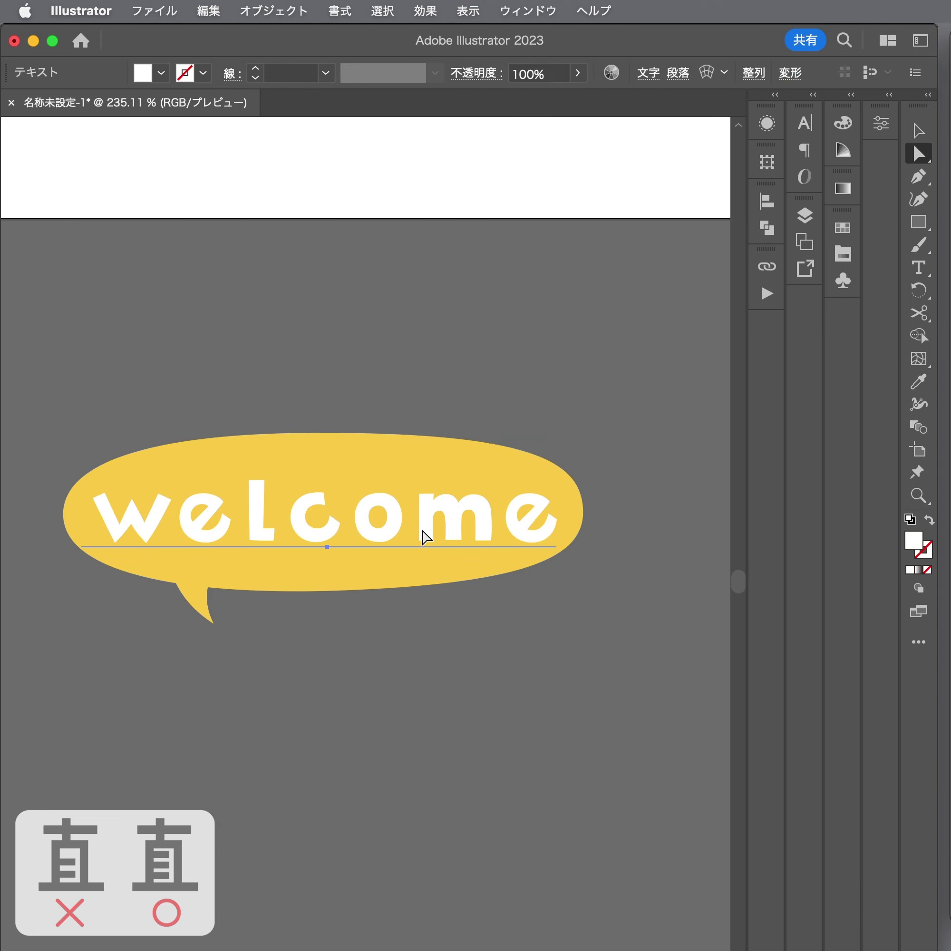
# Adjust the m, o, e and c of welcome individually with Touch Type
pyautogui.hotkey('shift', 't')
pyautogui.click(437, 519)
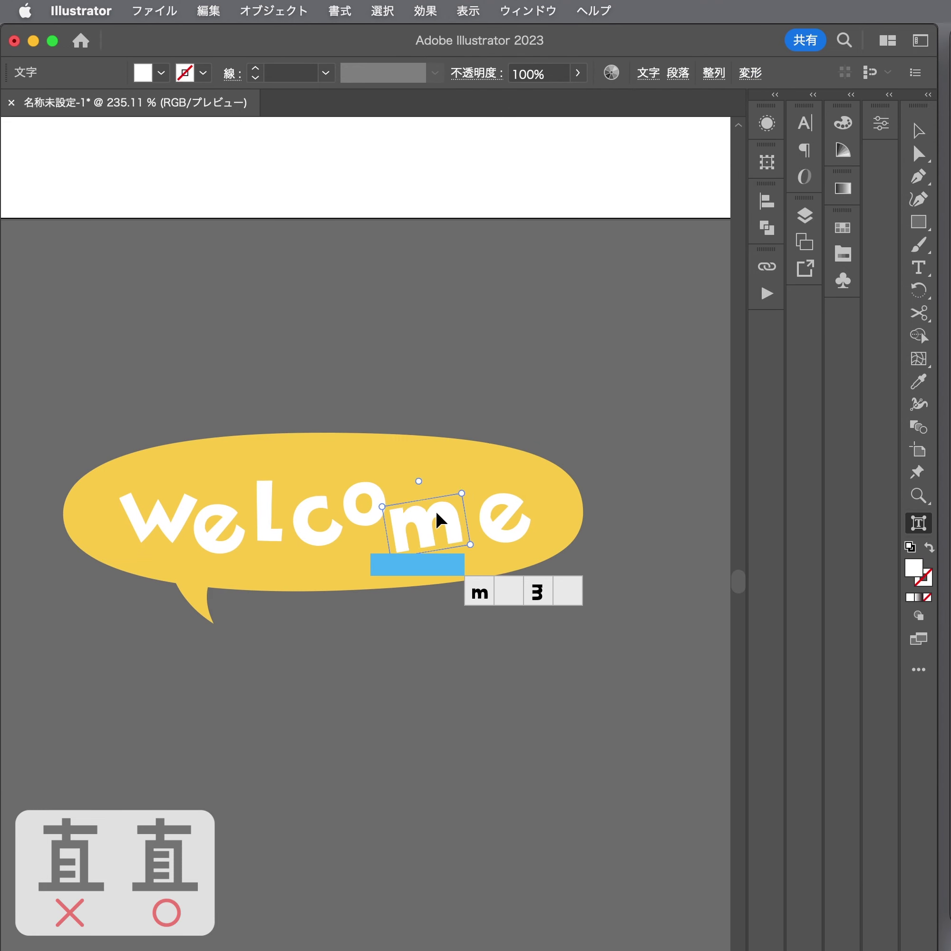
pyautogui.click(352, 494)
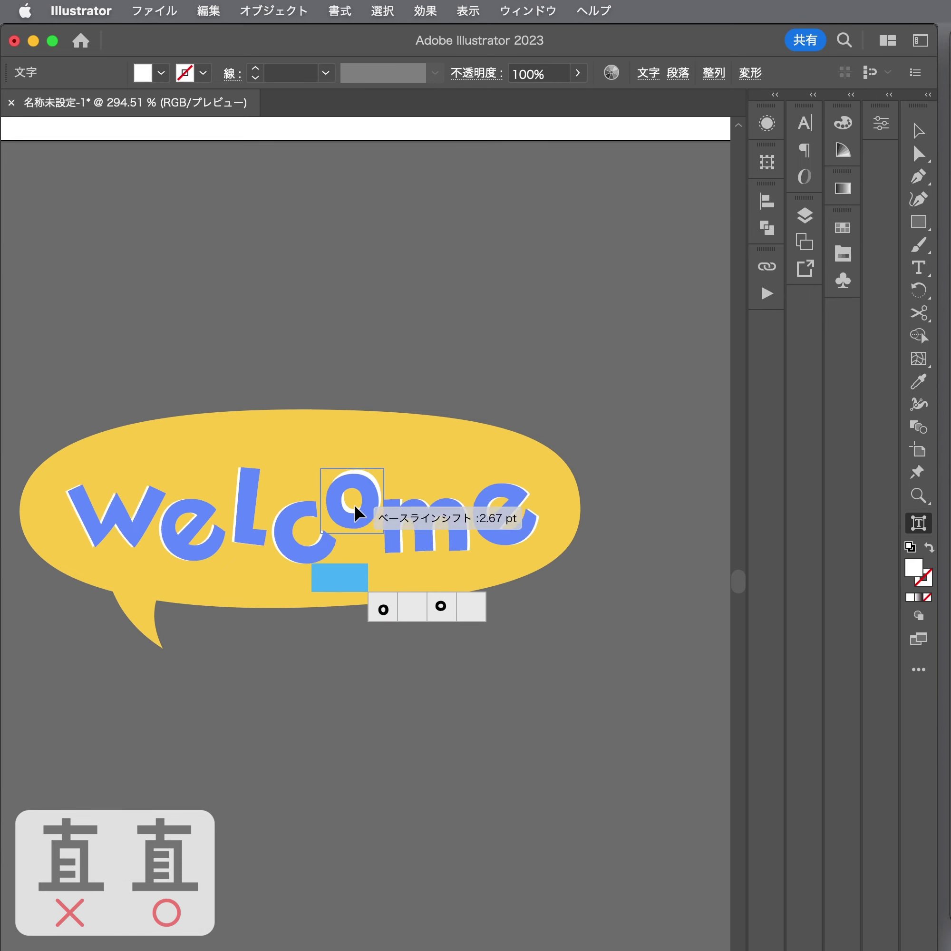
pyautogui.click(432, 506)
pyautogui.click(498, 524)
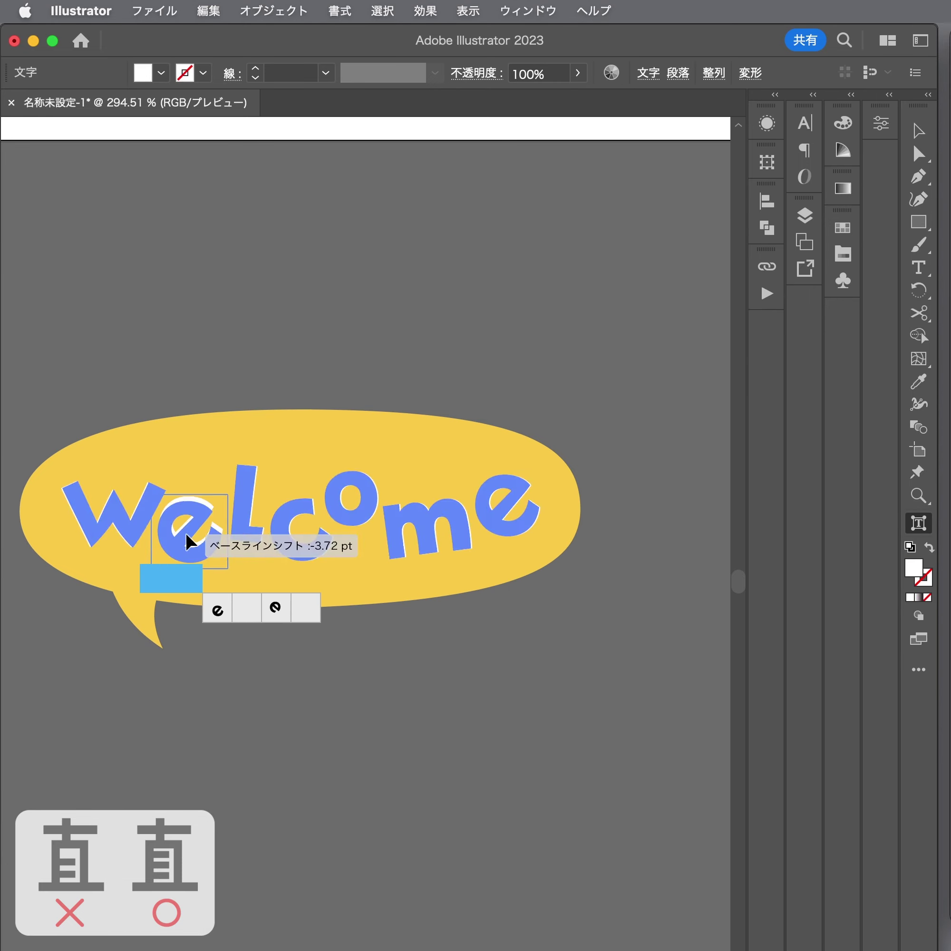
pyautogui.press('a')
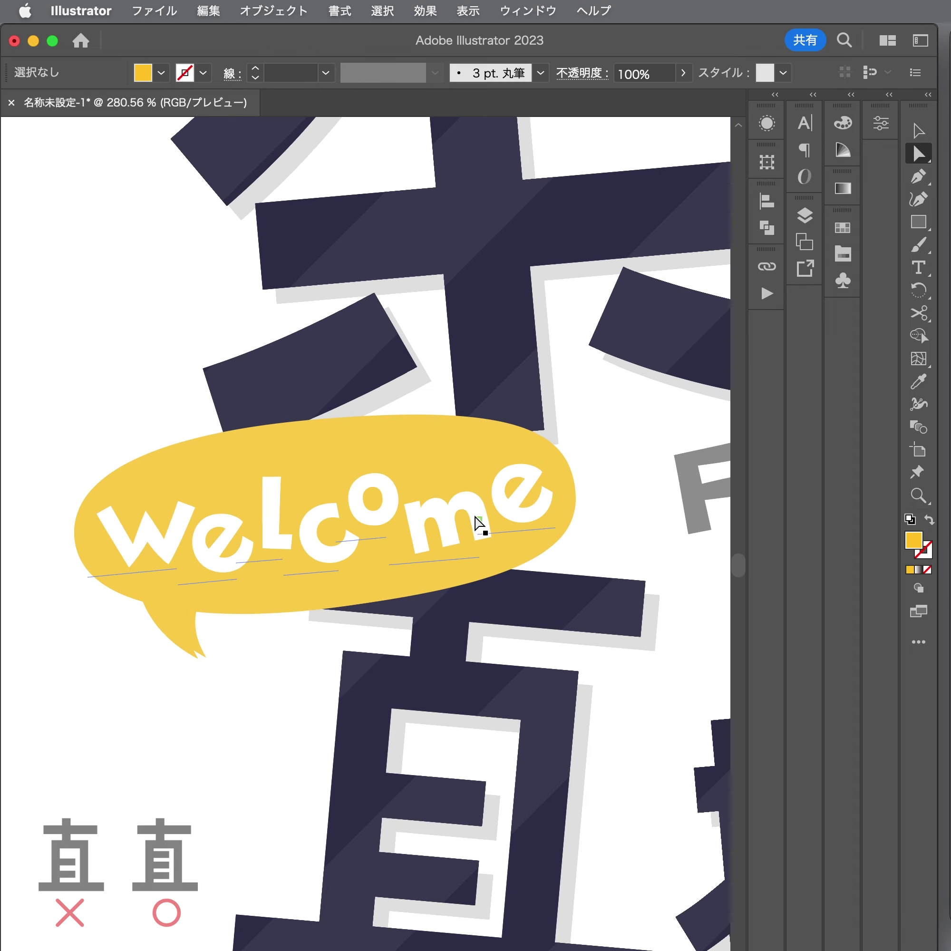
pyautogui.click(274, 537)
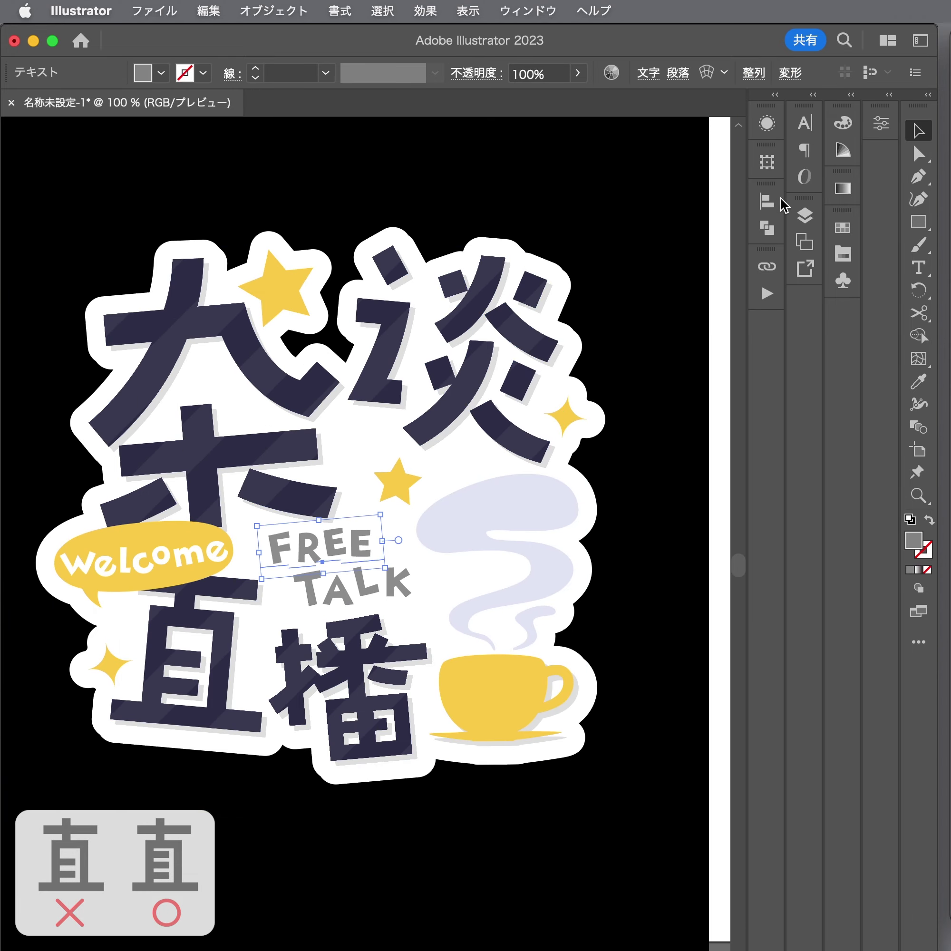
# Drag the FREE TALK layer below the star rows in レイヤー 1
pyautogui.click(766, 200)
pyautogui.click(804, 216)
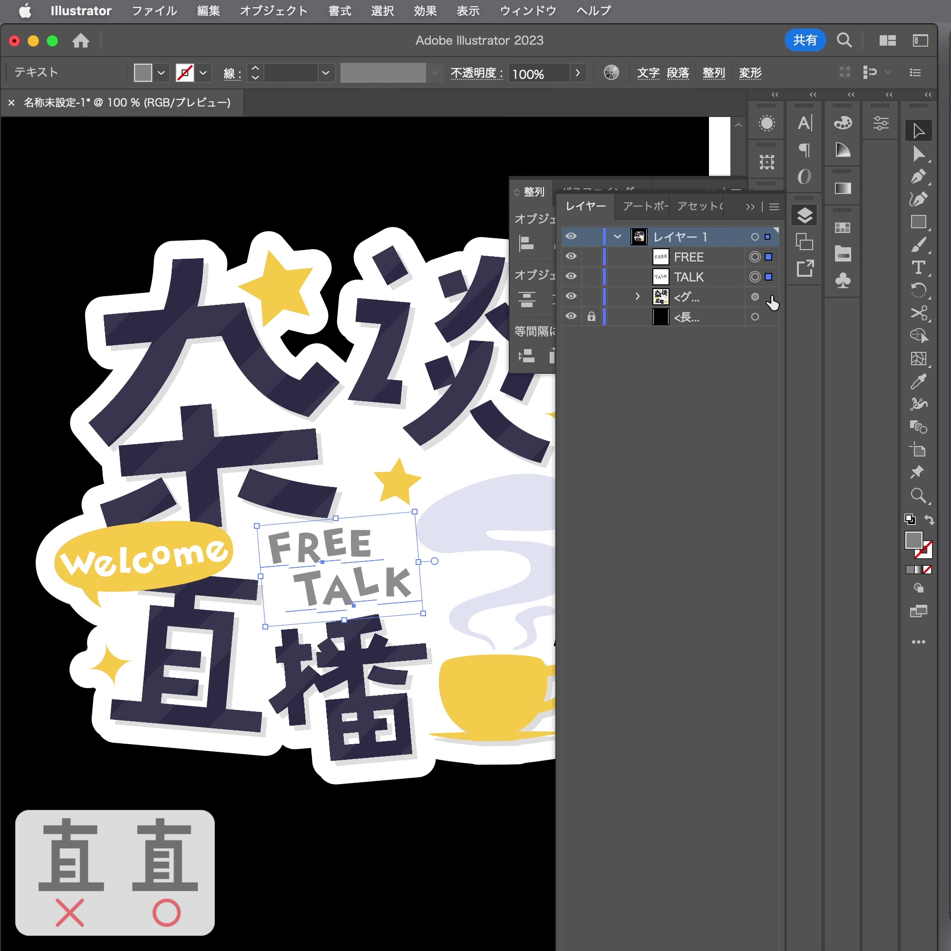
pyautogui.moveTo(756, 257); pyautogui.dragTo(736, 414)
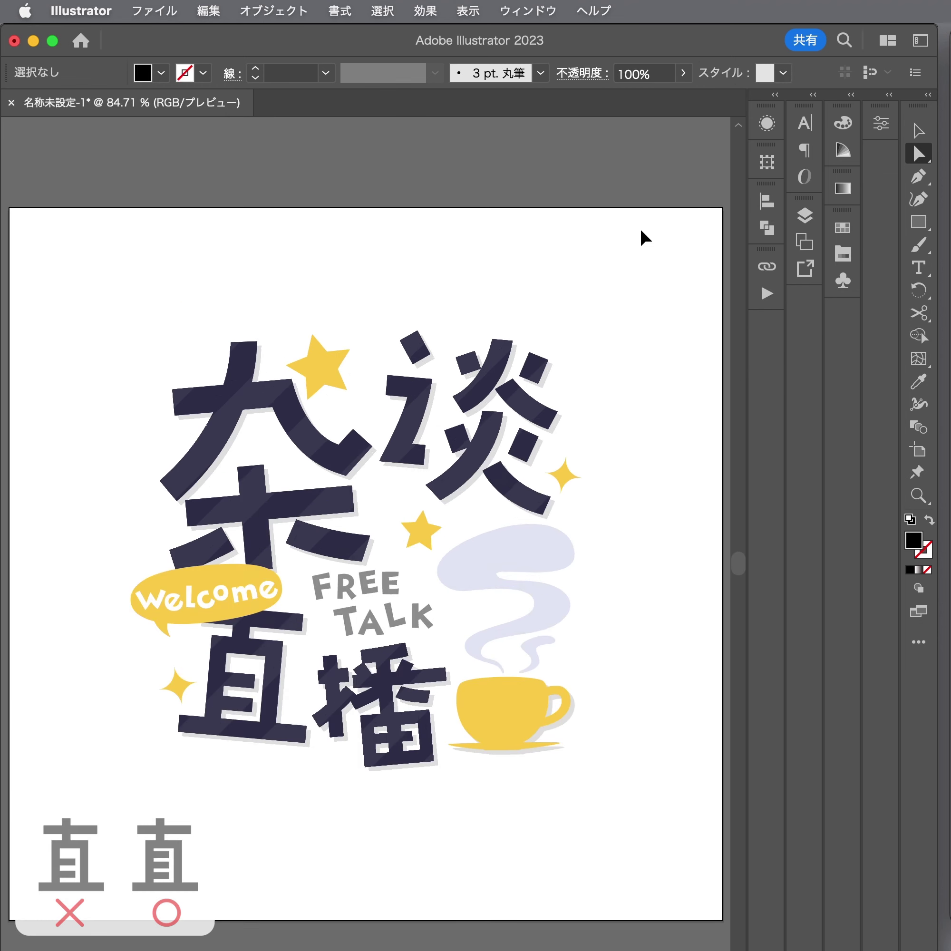
# Nudge the coffee steam slightly left and TALK slightly right
pyautogui.scroll(3, 455, 573)
pyautogui.scroll(2, 509, 555)
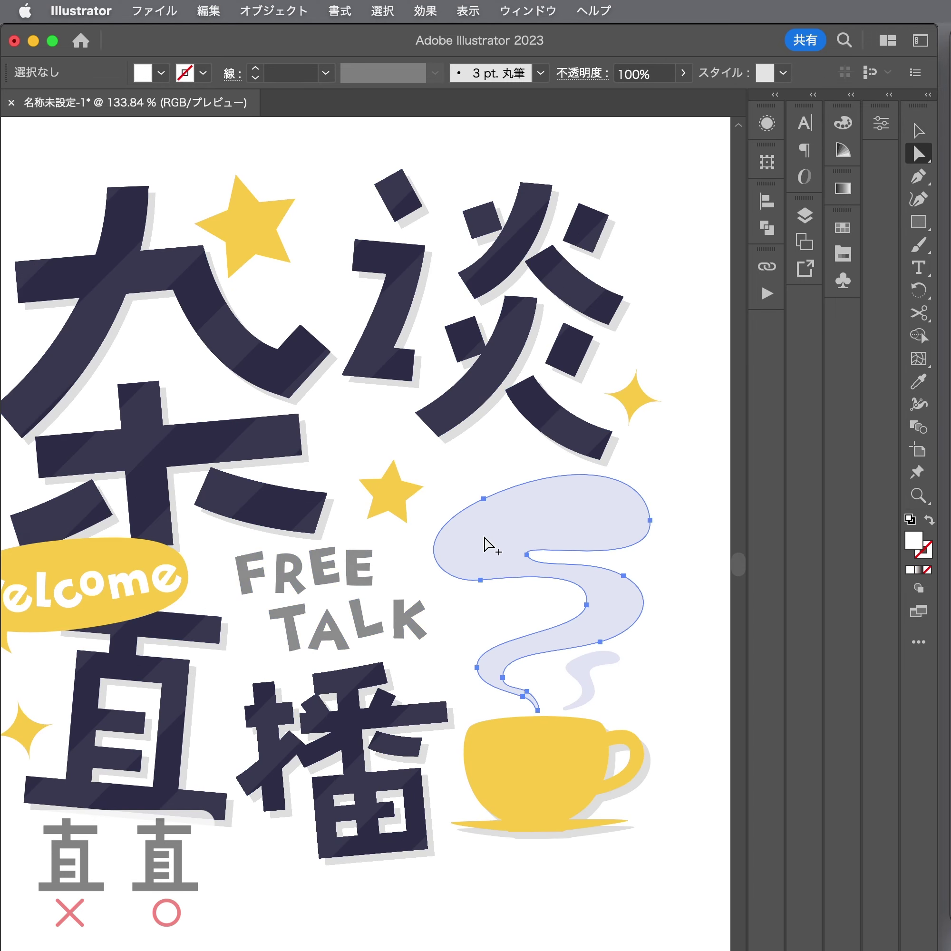
pyautogui.moveTo(502, 539); pyautogui.dragTo(502, 545)
pyautogui.moveTo(396, 627); pyautogui.dragTo(403, 628)
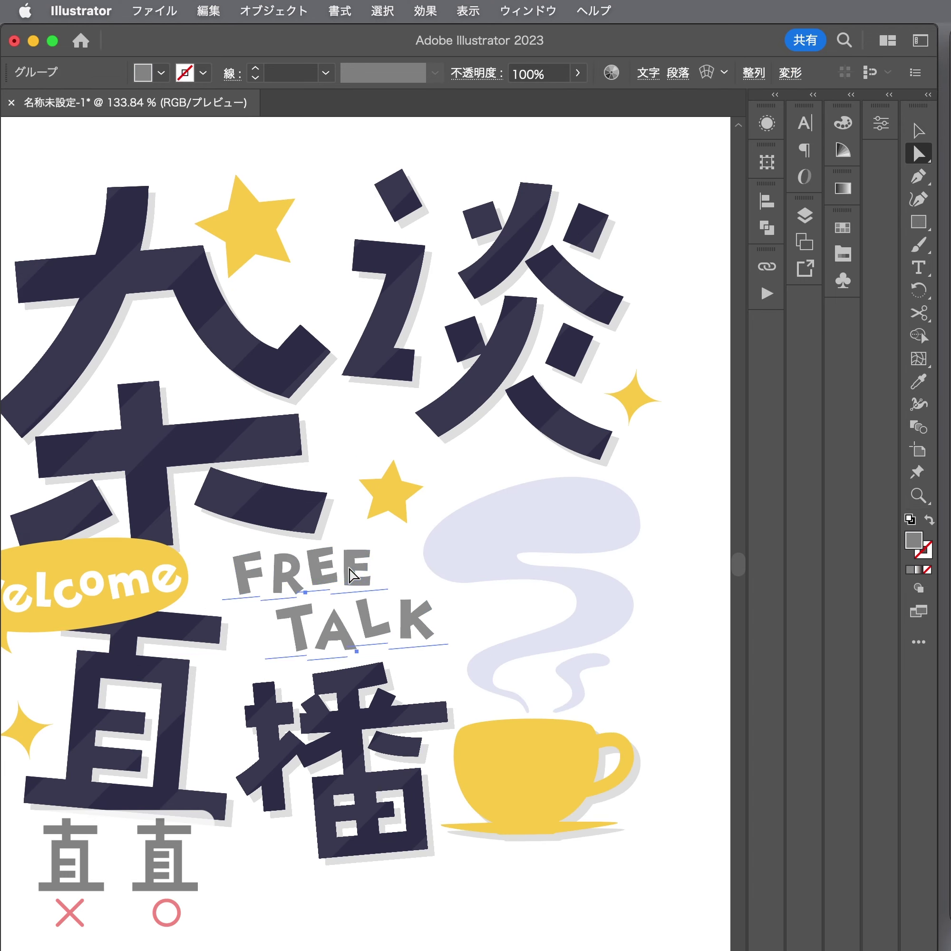
pyautogui.scroll(-3, 499, 600)
pyautogui.click(641, 610)
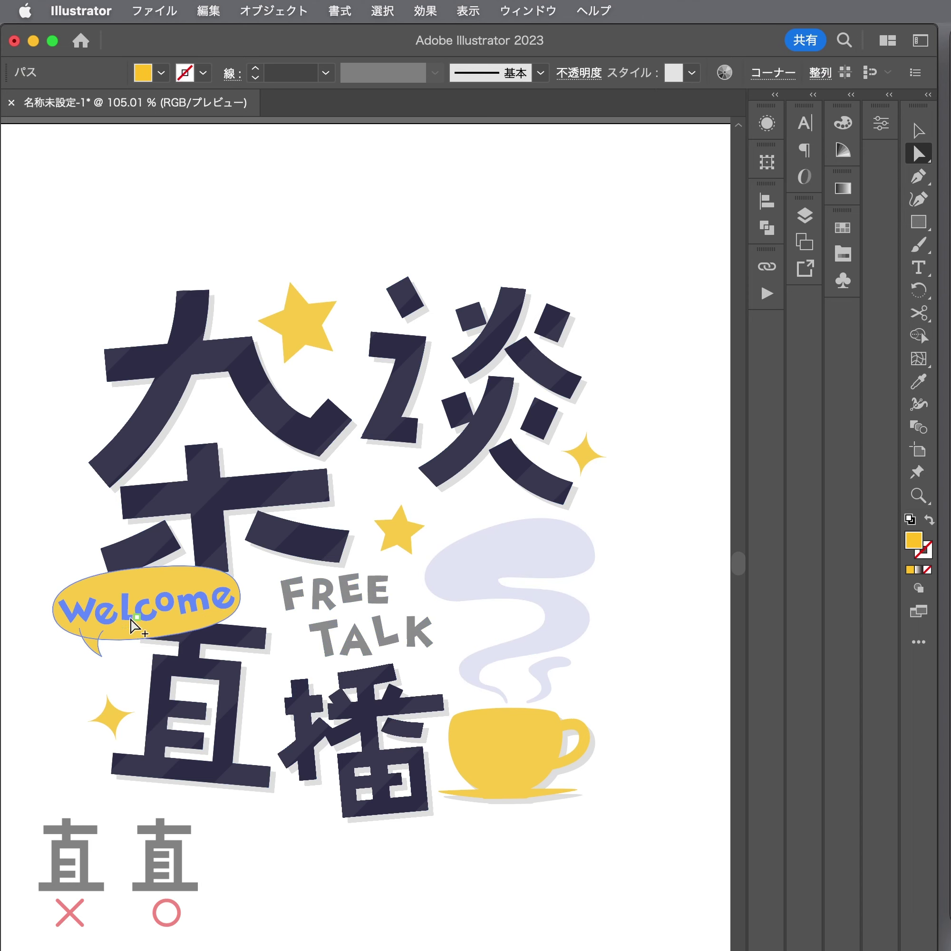
# Select the welcome speech bubble group and switch to the Rotate tool
pyautogui.click(130, 602)
pyautogui.press('r')
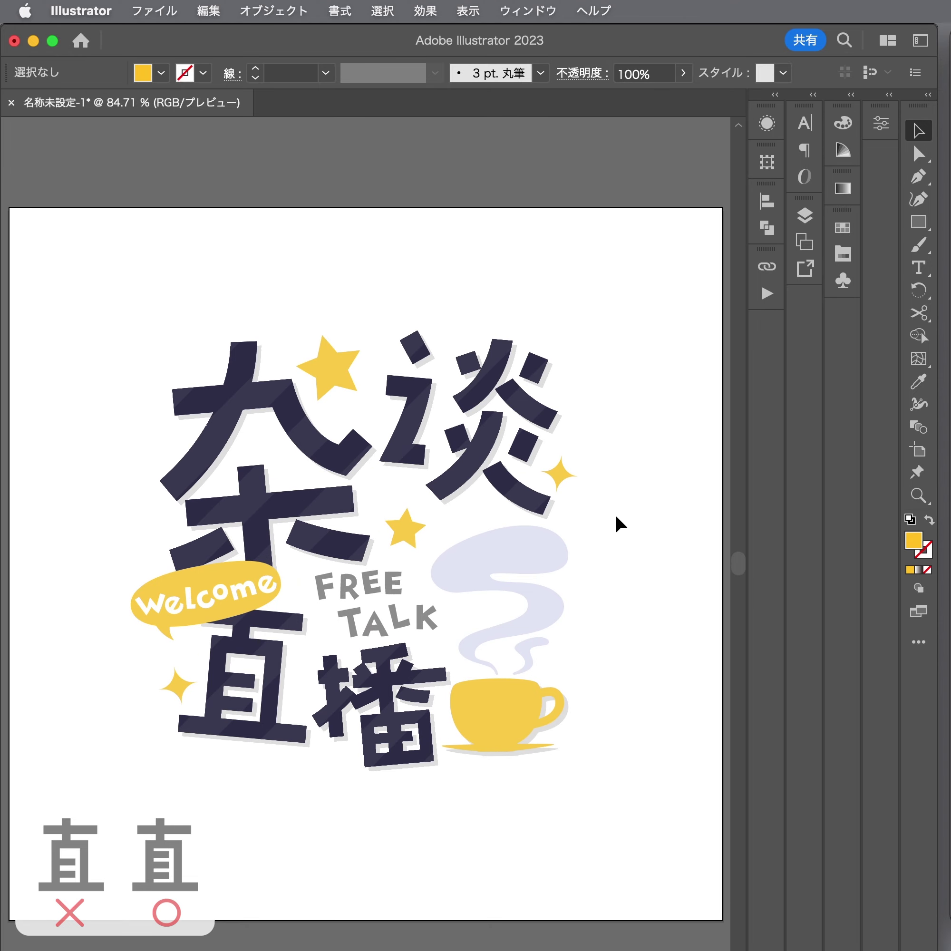
pyautogui.press('a')
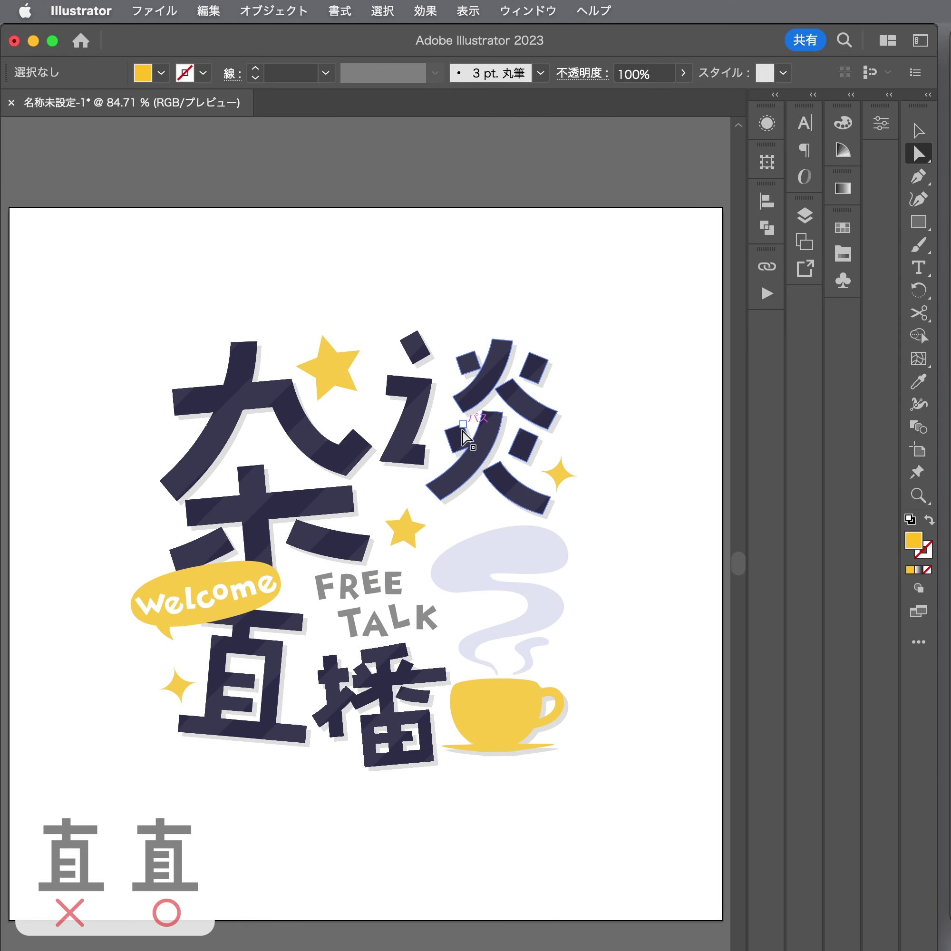